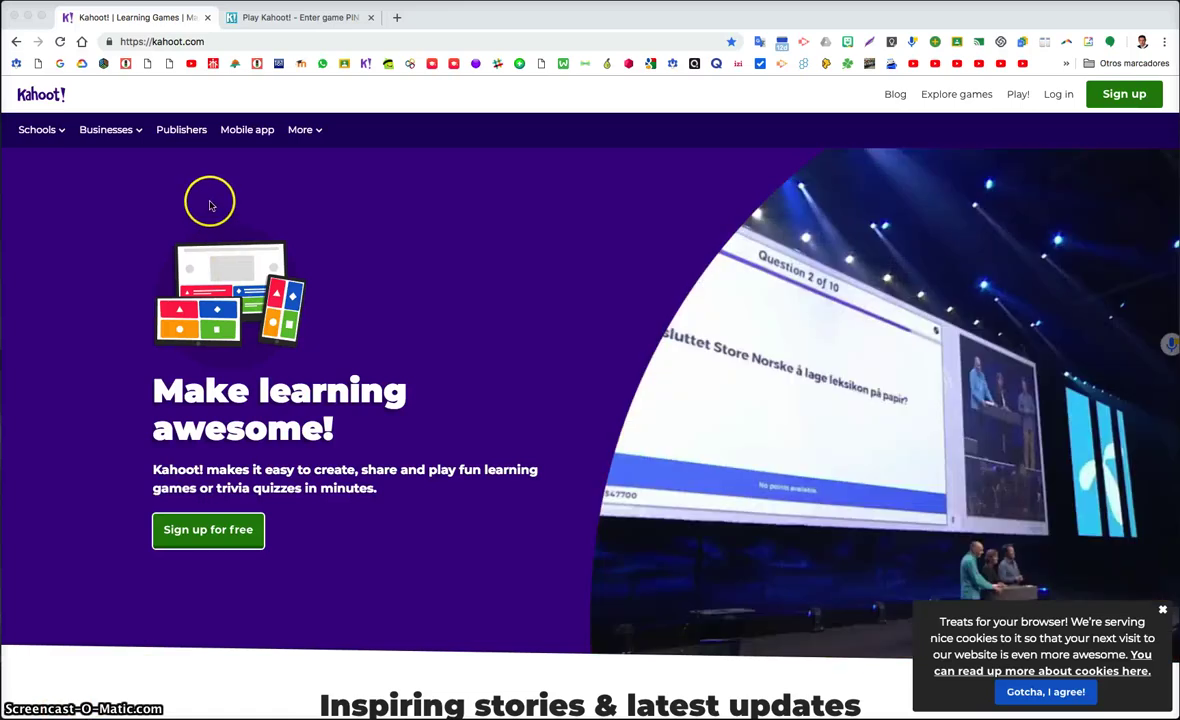
- View the kahoot.it page where players enter a game PIN, and return to the Kahoot! home page
{"action": "left_click", "coordinate": [255, 18]}
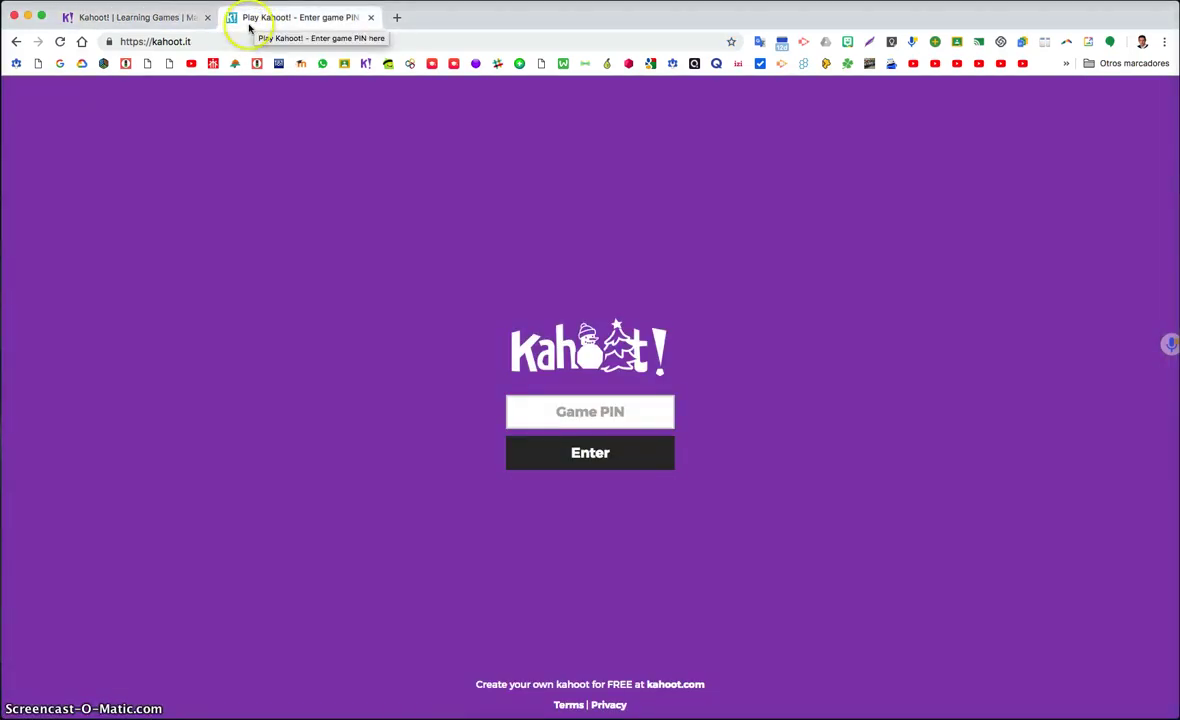
{"action": "left_click", "coordinate": [235, 44]}
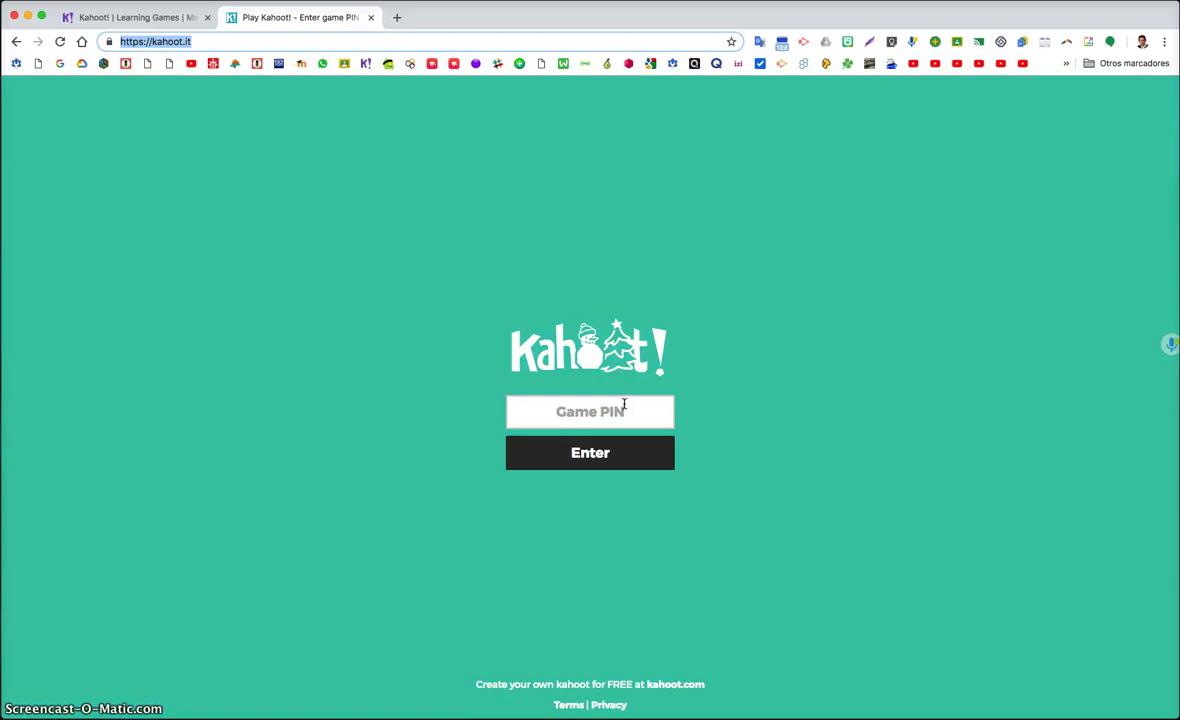
{"action": "left_click", "coordinate": [148, 17]}
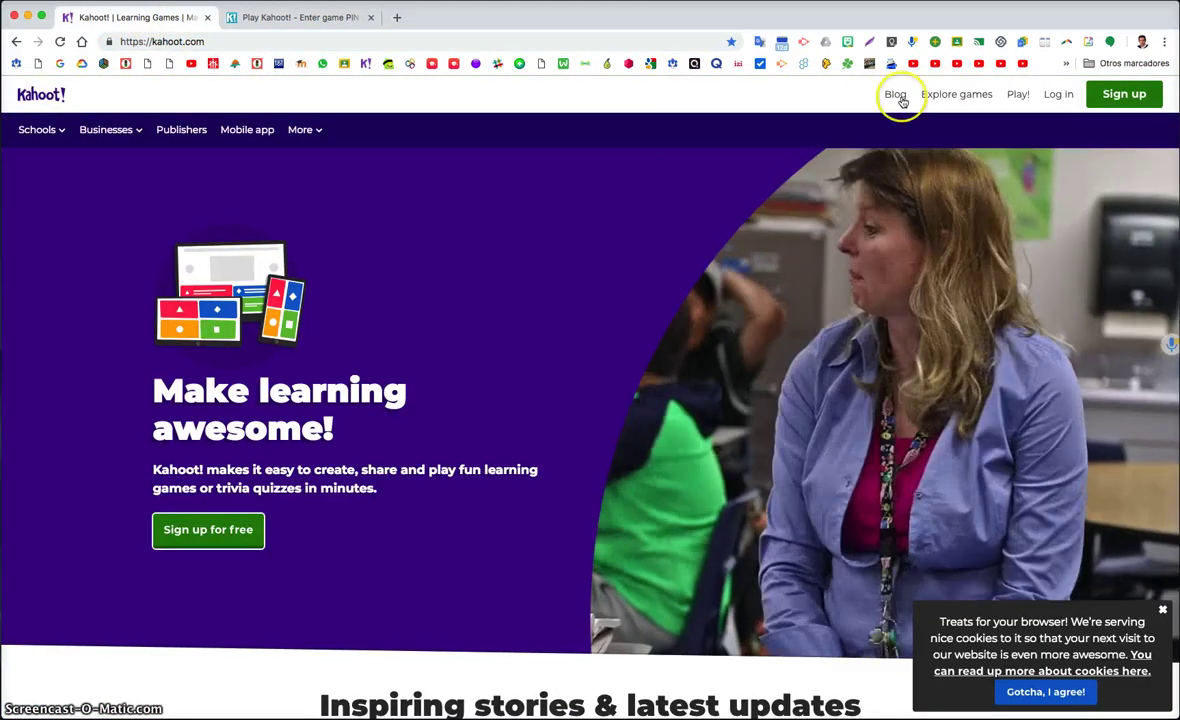
- Start signing up for a teacher account with an existing Google account
{"action": "left_click", "coordinate": [1121, 94]}
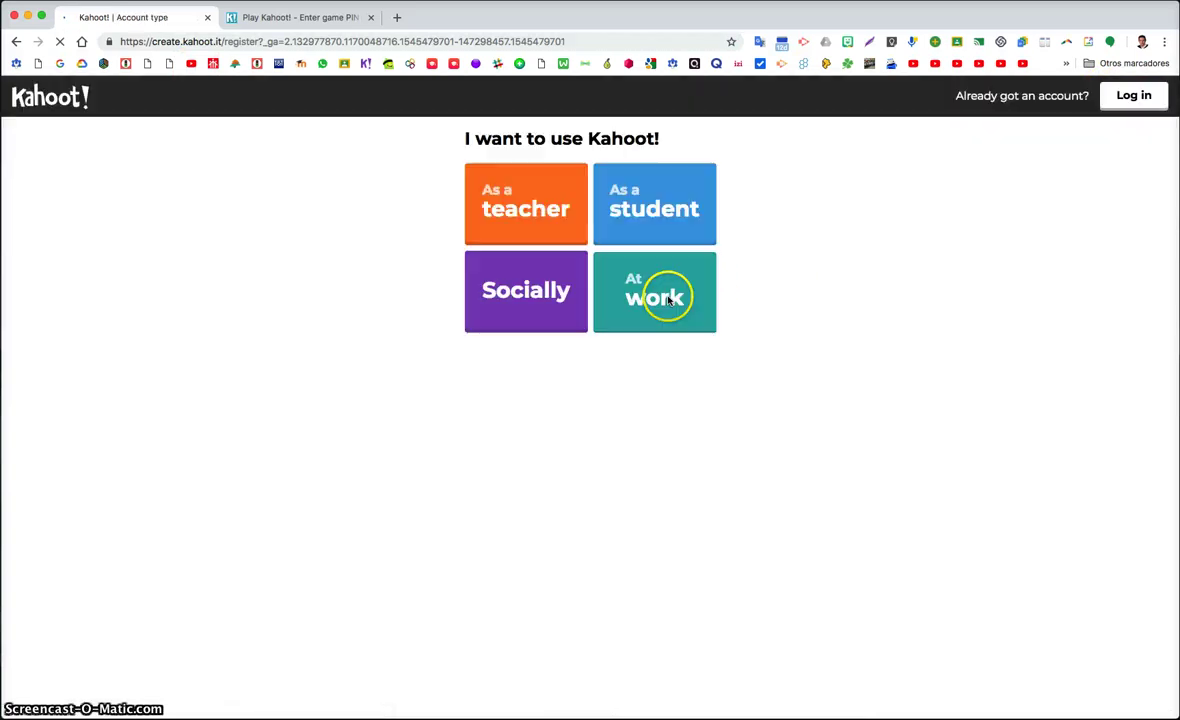
{"action": "left_click", "coordinate": [535, 209]}
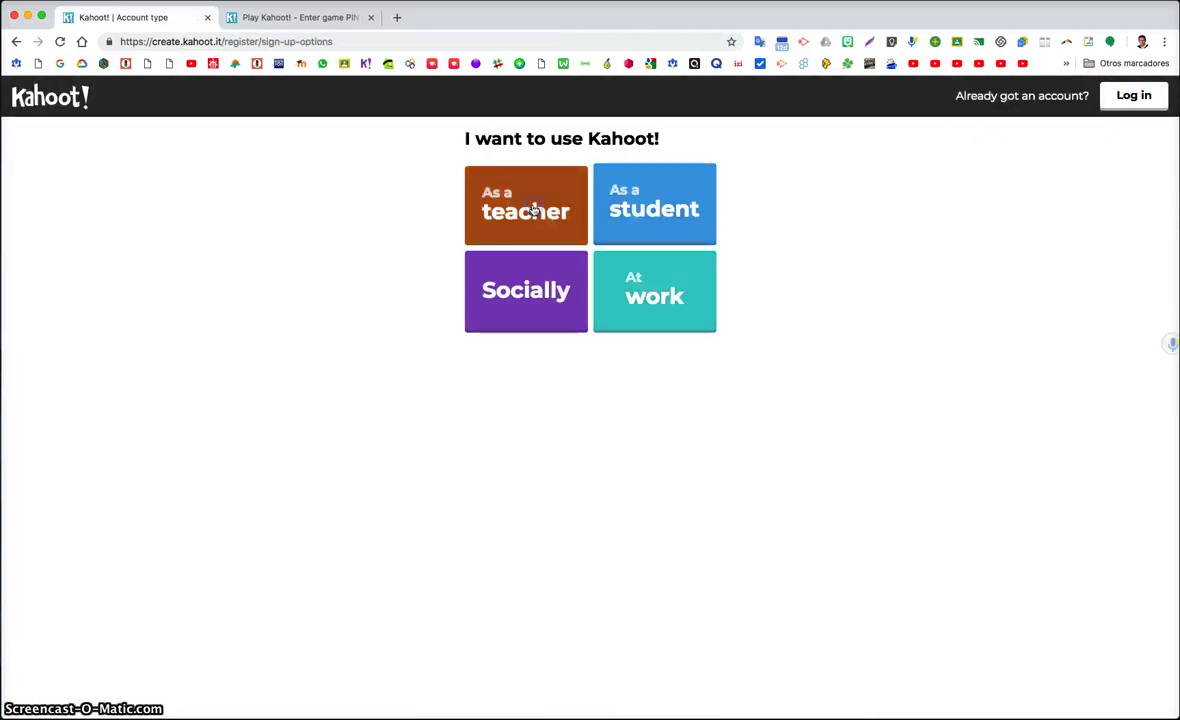
{"action": "left_click", "coordinate": [558, 179]}
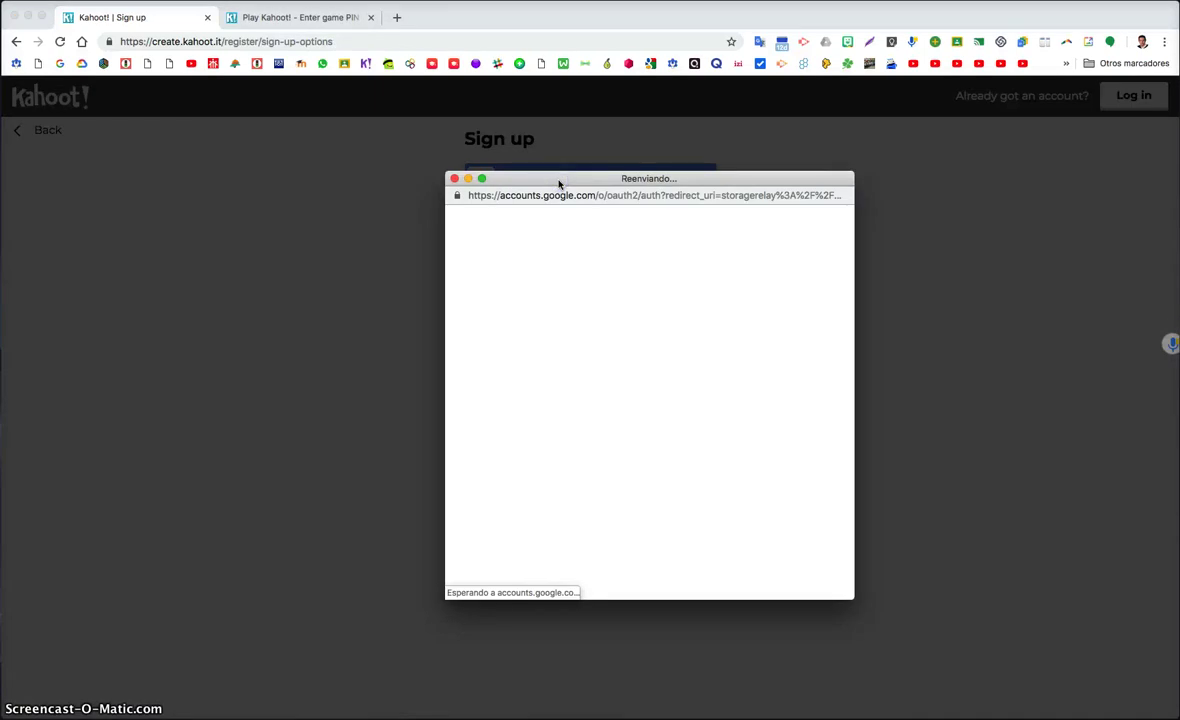
{"action": "left_click_drag", "start_coordinate": [558, 184], "coordinate": [147, 153]}
{"action": "left_click", "coordinate": [237, 258]}
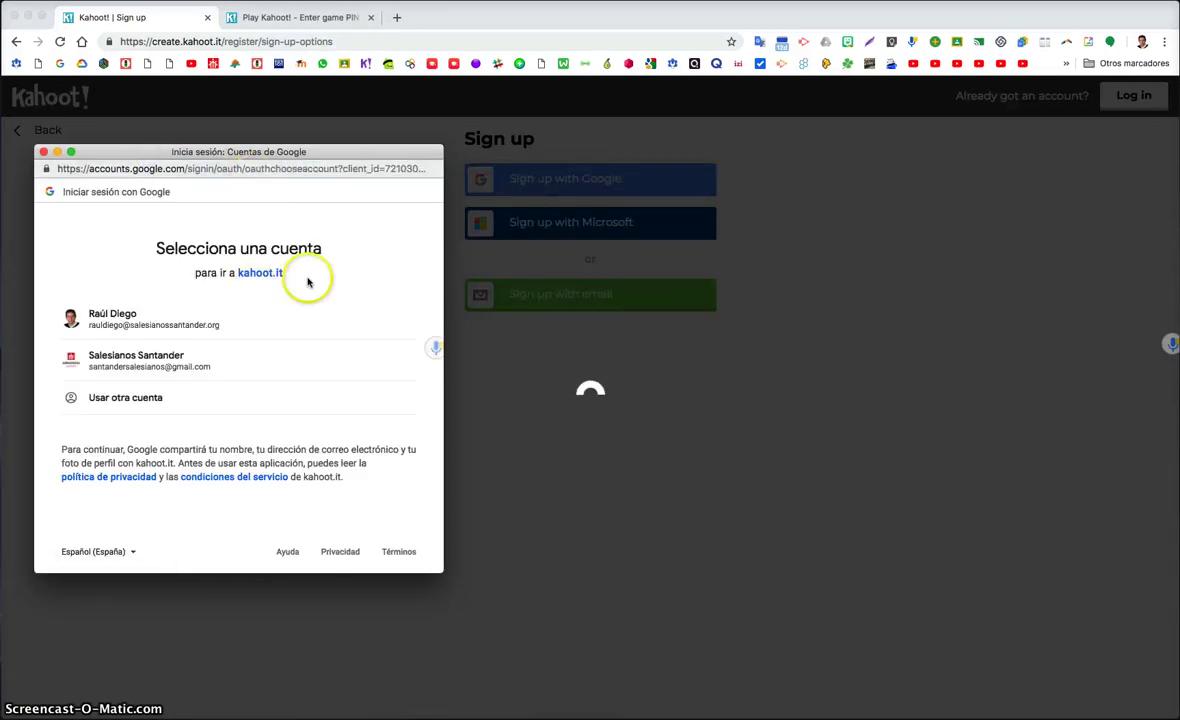
{"action": "left_click", "coordinate": [168, 317]}
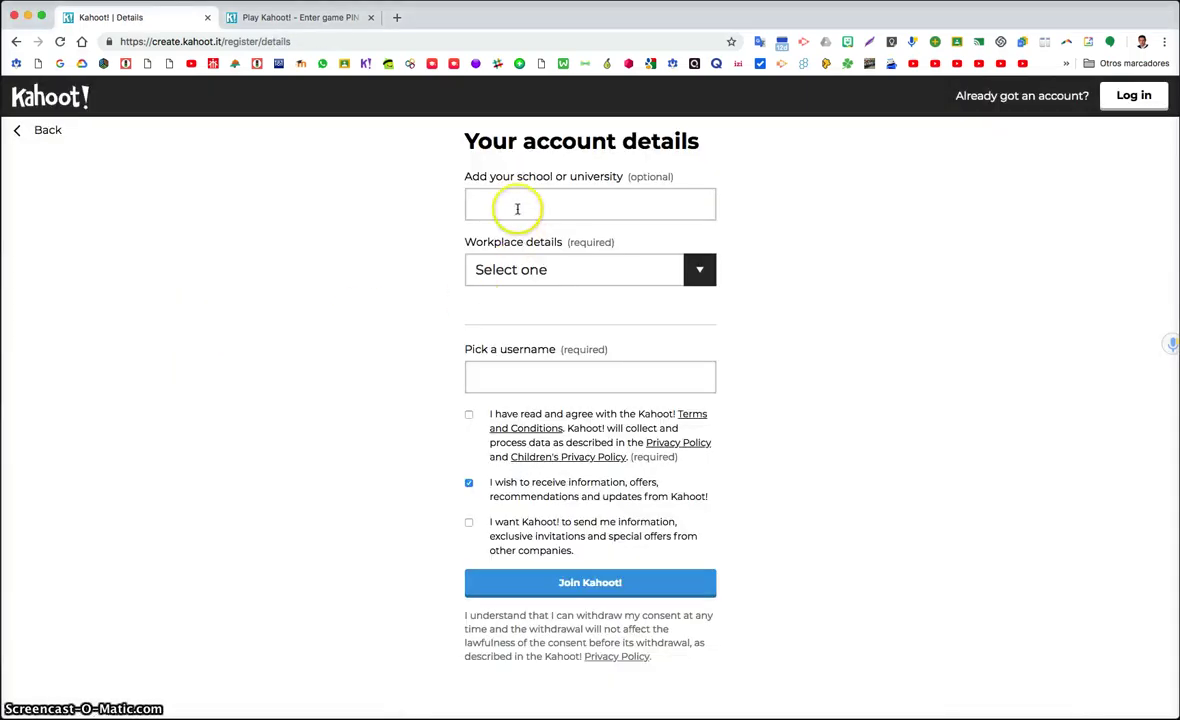
- Check the workplace options and try a username in the account details form, and back out of the sign-up
{"action": "left_click", "coordinate": [517, 208]}
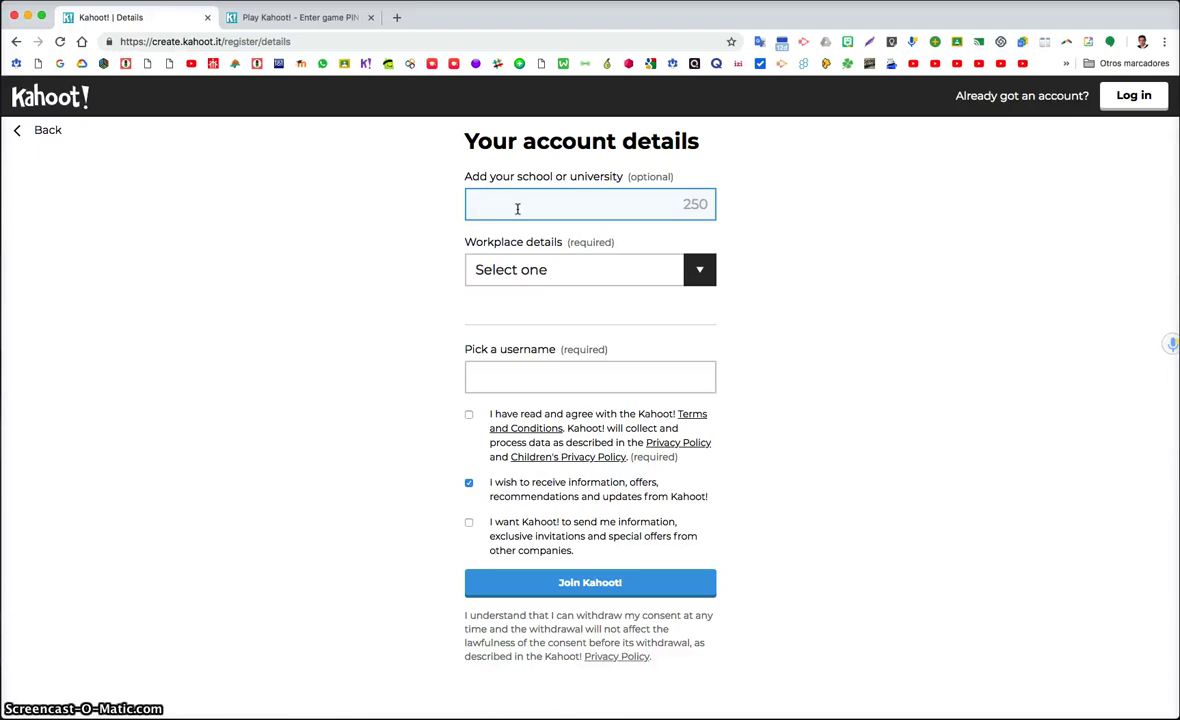
{"action": "left_click", "coordinate": [484, 271]}
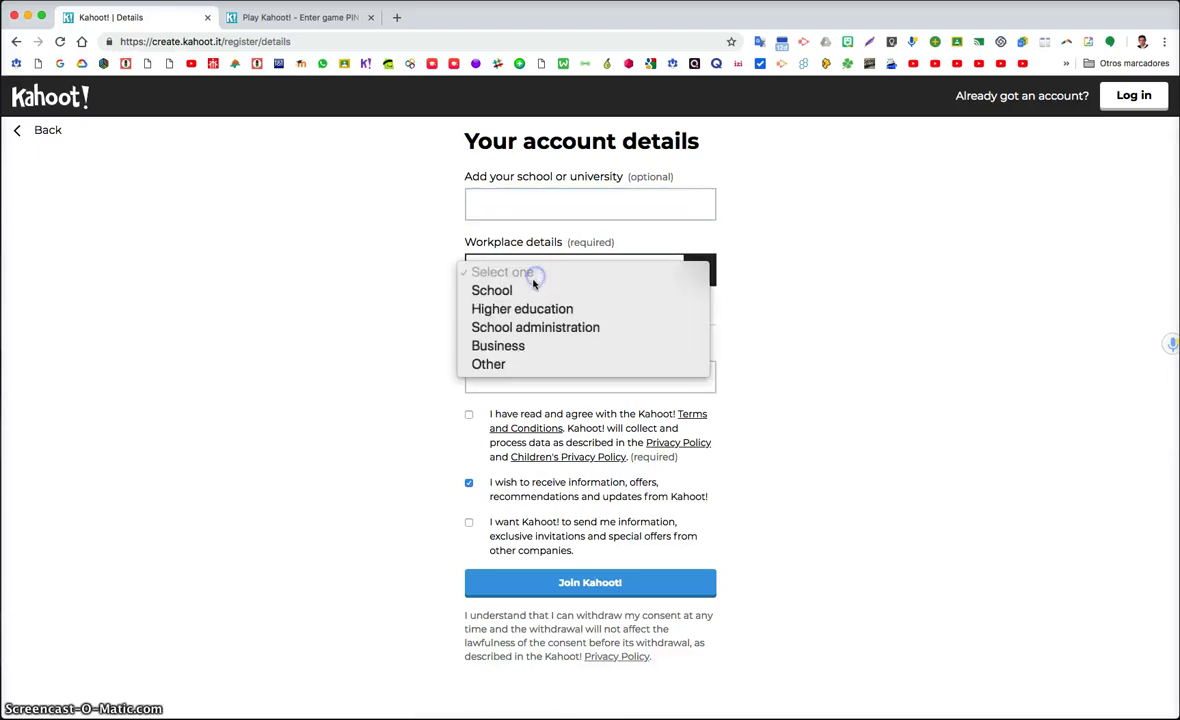
{"action": "left_click", "coordinate": [750, 316]}
{"action": "left_click", "coordinate": [698, 386]}
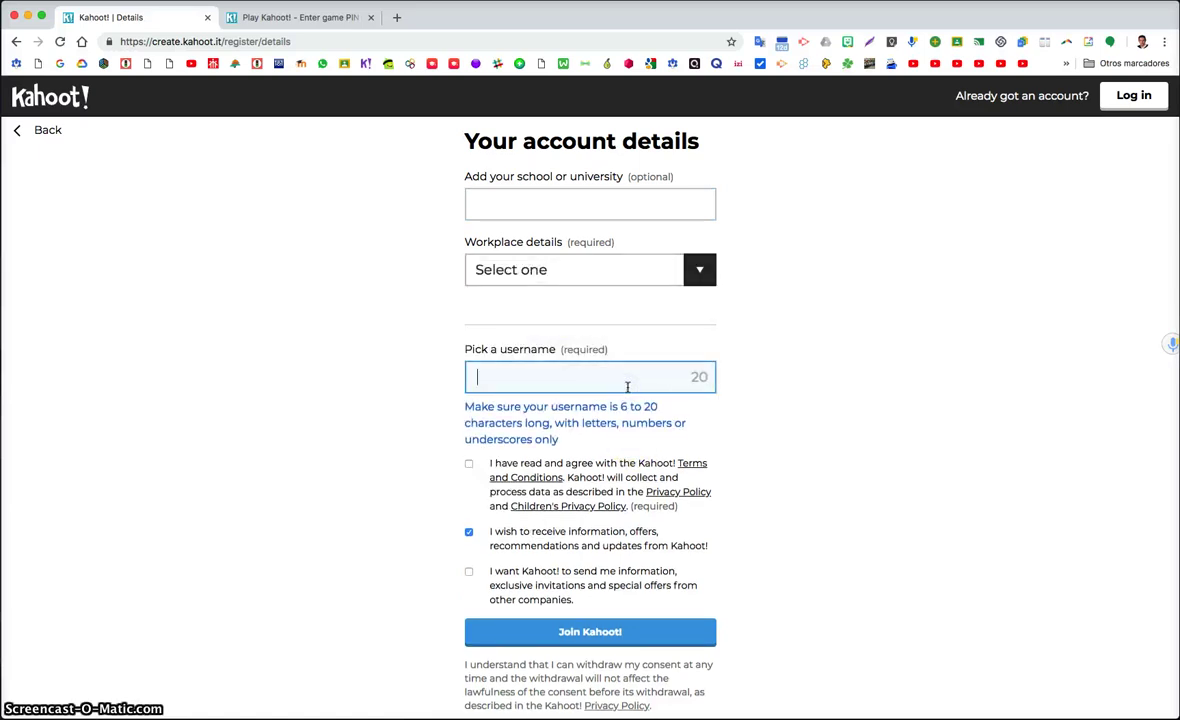
{"action": "left_click", "coordinate": [584, 374]}
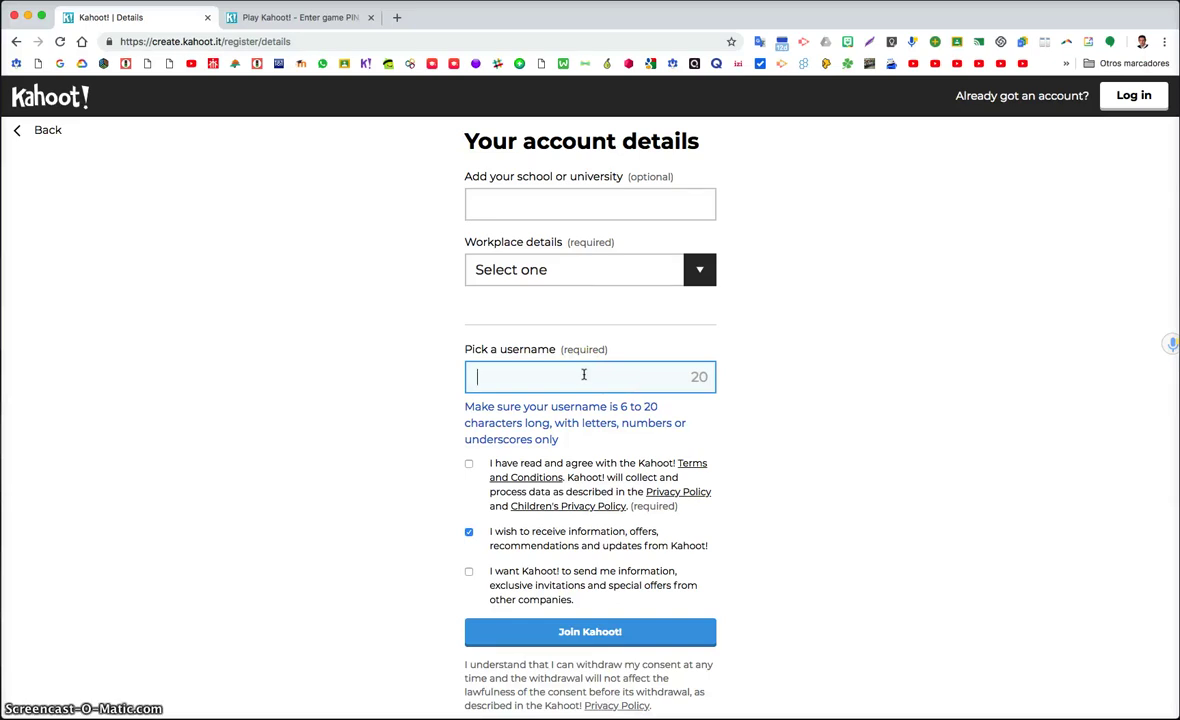
{"action": "type", "text": "claseraul"}
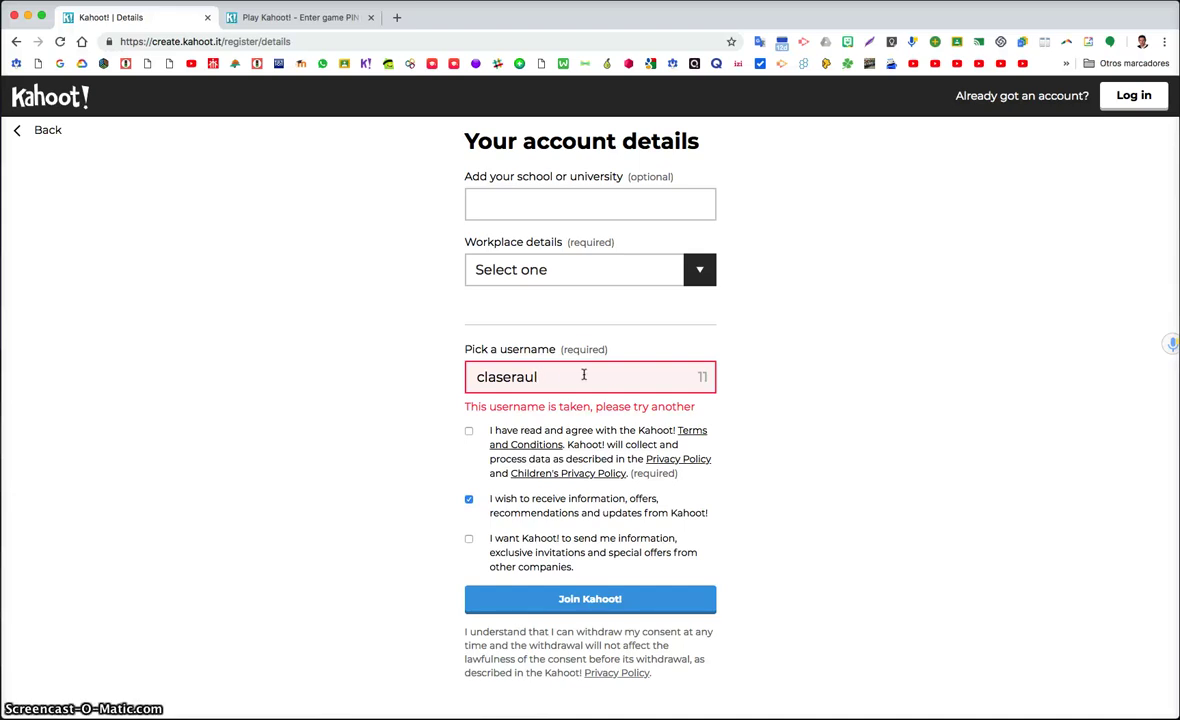
{"action": "left_click", "coordinate": [591, 353]}
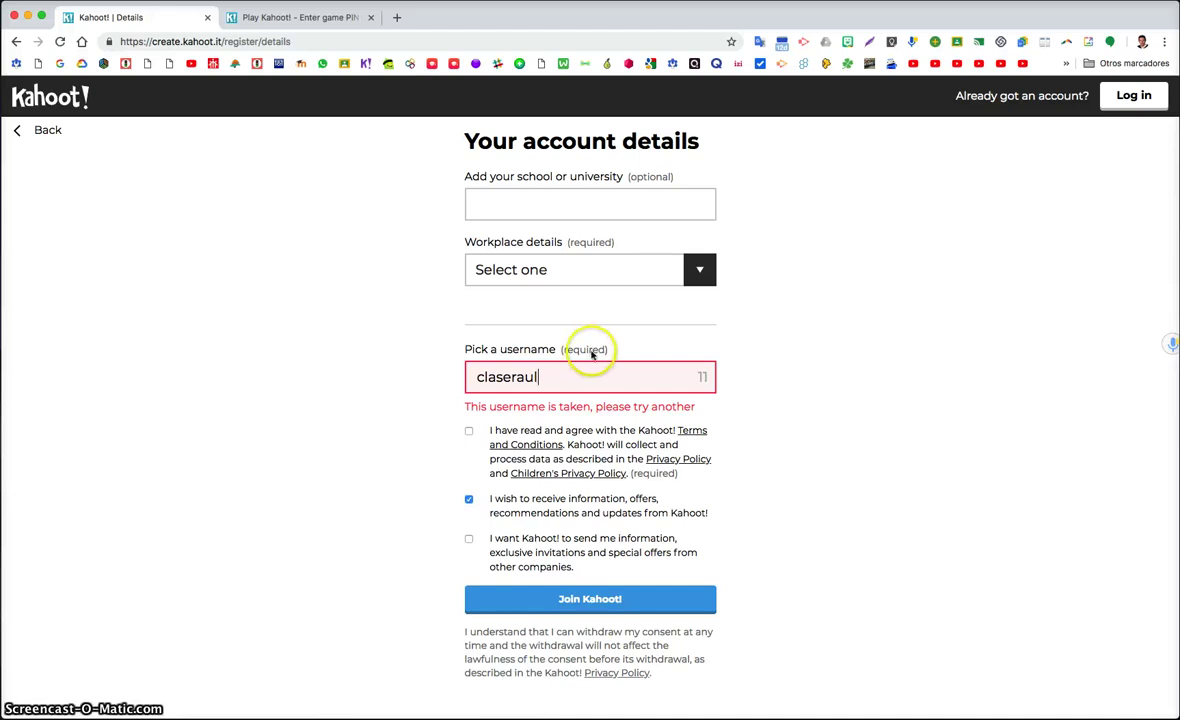
{"action": "left_click", "coordinate": [23, 129]}
{"action": "left_click", "coordinate": [22, 127]}
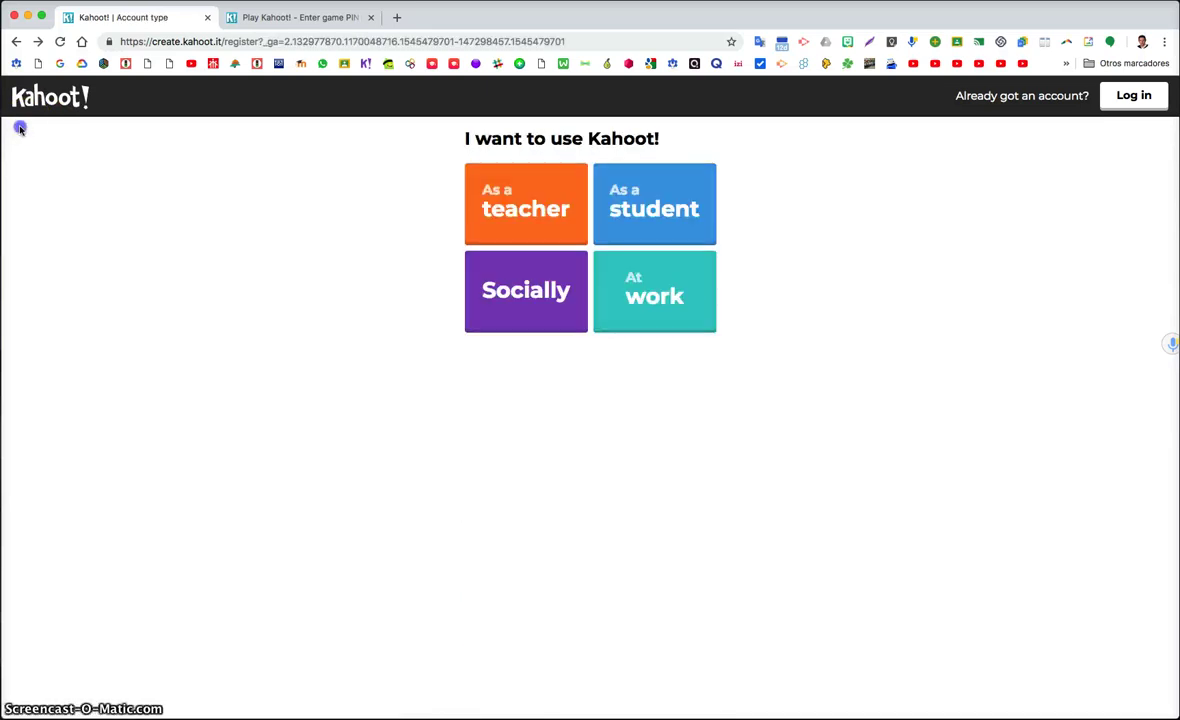
- Open the log-in page for existing accounts and enter the account's username
{"action": "left_click", "coordinate": [1130, 98]}
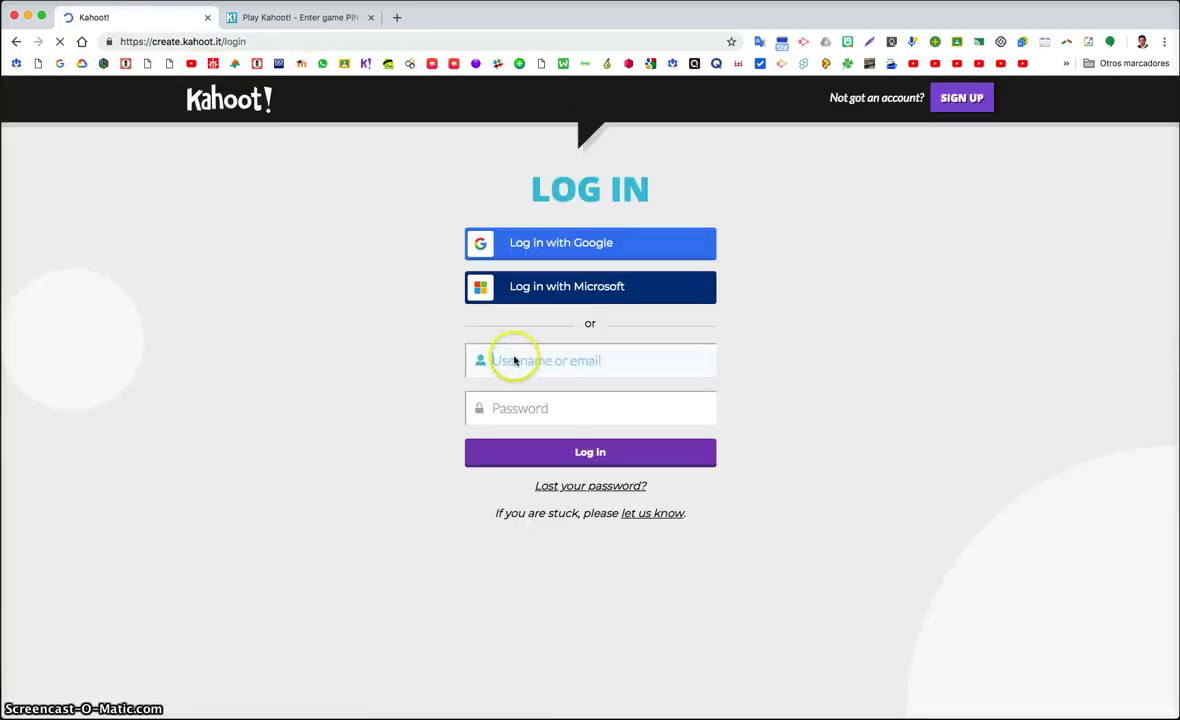
{"action": "left_click", "coordinate": [514, 358]}
{"action": "type", "text": "claseraul"}
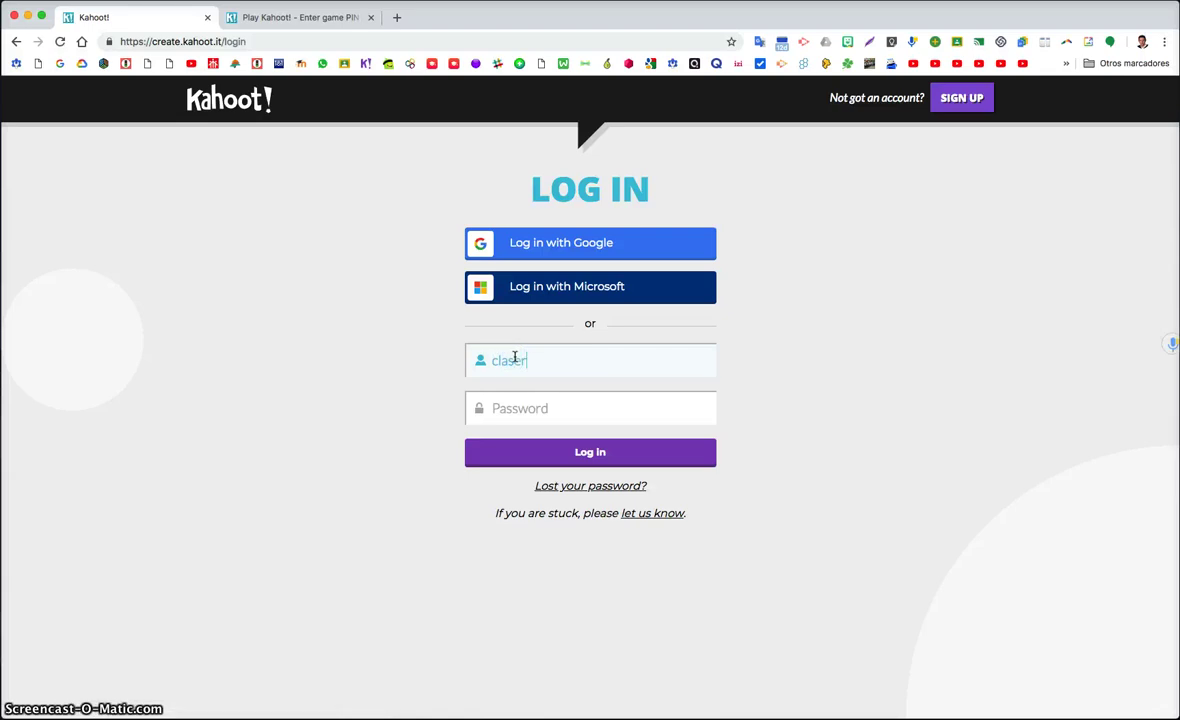
- Enter the account password and try to log in
{"action": "left_click", "coordinate": [529, 409]}
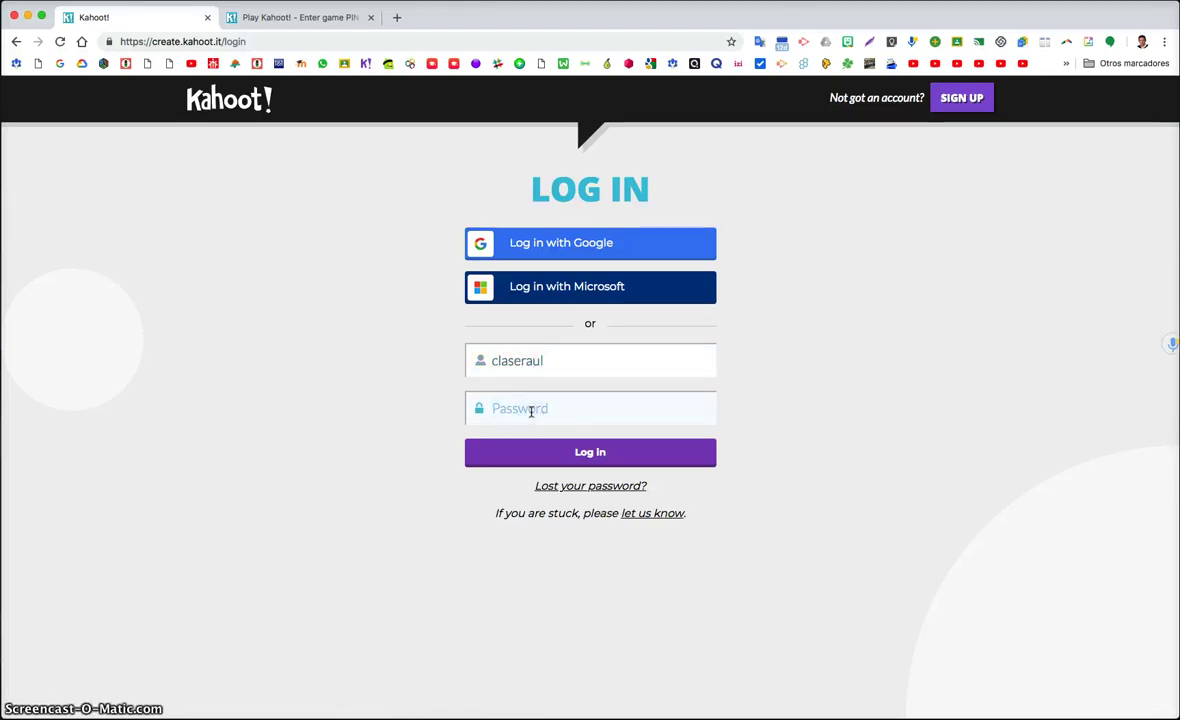
{"action": "type", "text": "•••"}
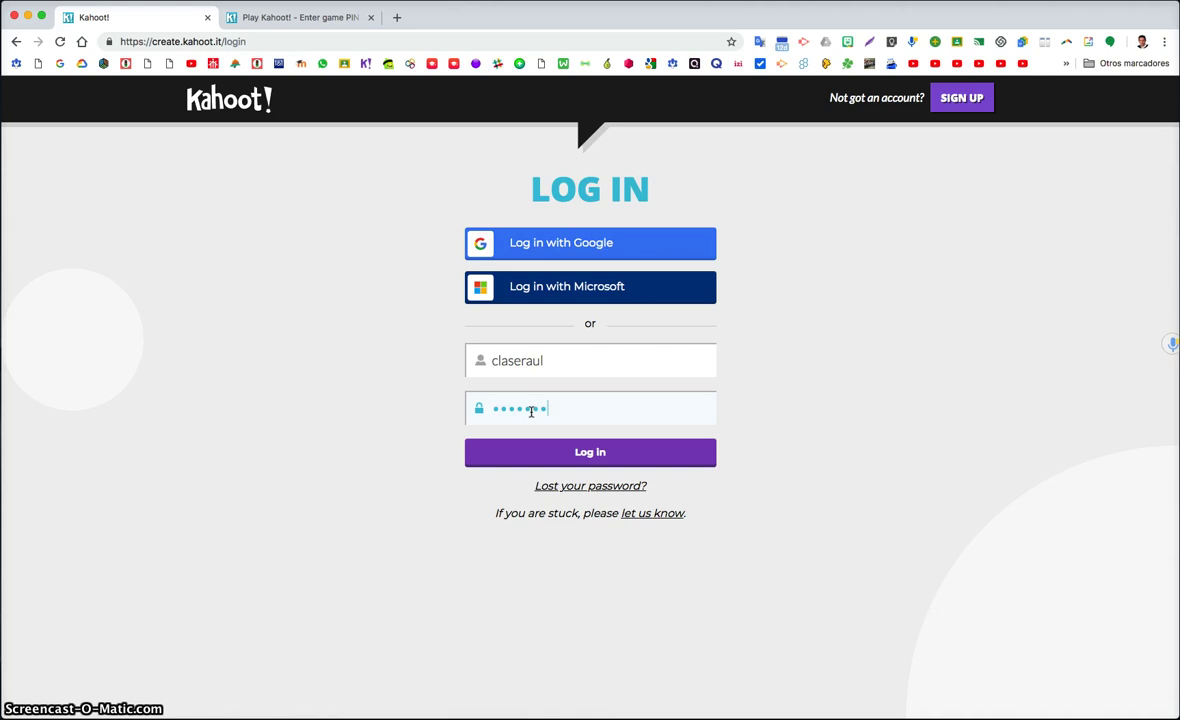
{"action": "type", "text": "•••••••••"}
{"action": "key", "text": "Return"}
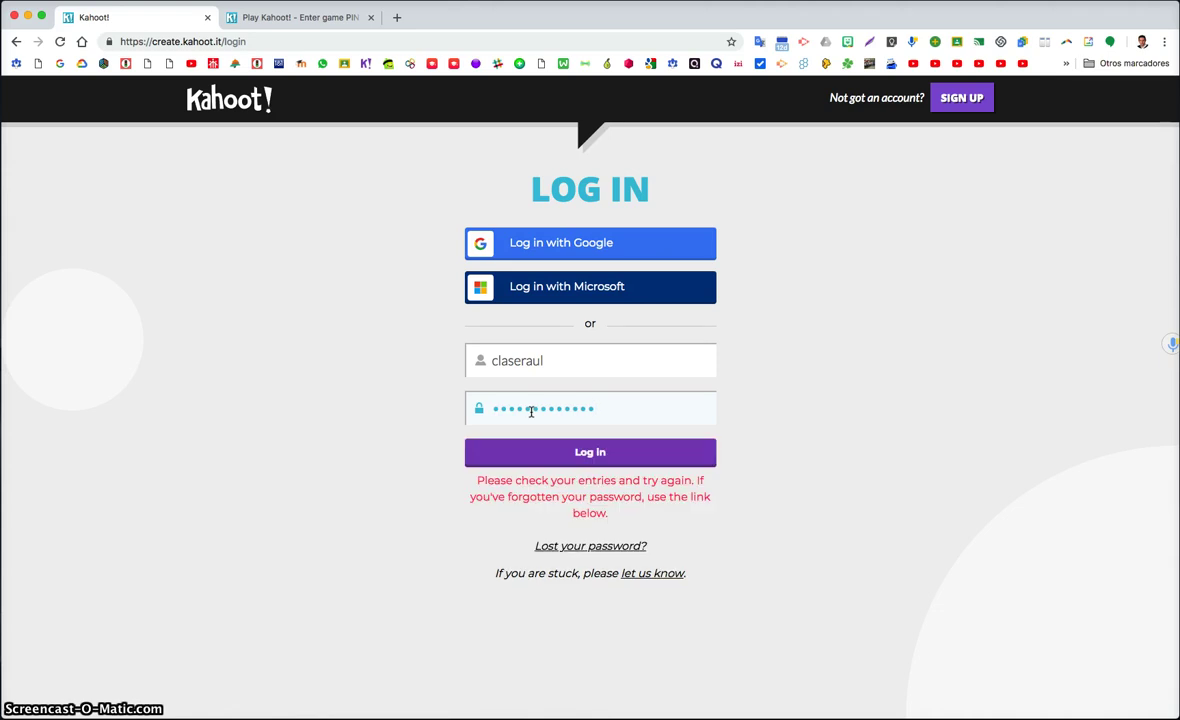
{"action": "left_click", "coordinate": [574, 450]}
- Replace the password with a newly entered account password and log in
{"action": "left_click", "coordinate": [594, 412]}
{"action": "double_click", "coordinate": [594, 412]}
{"action": "type", "text": "•"}
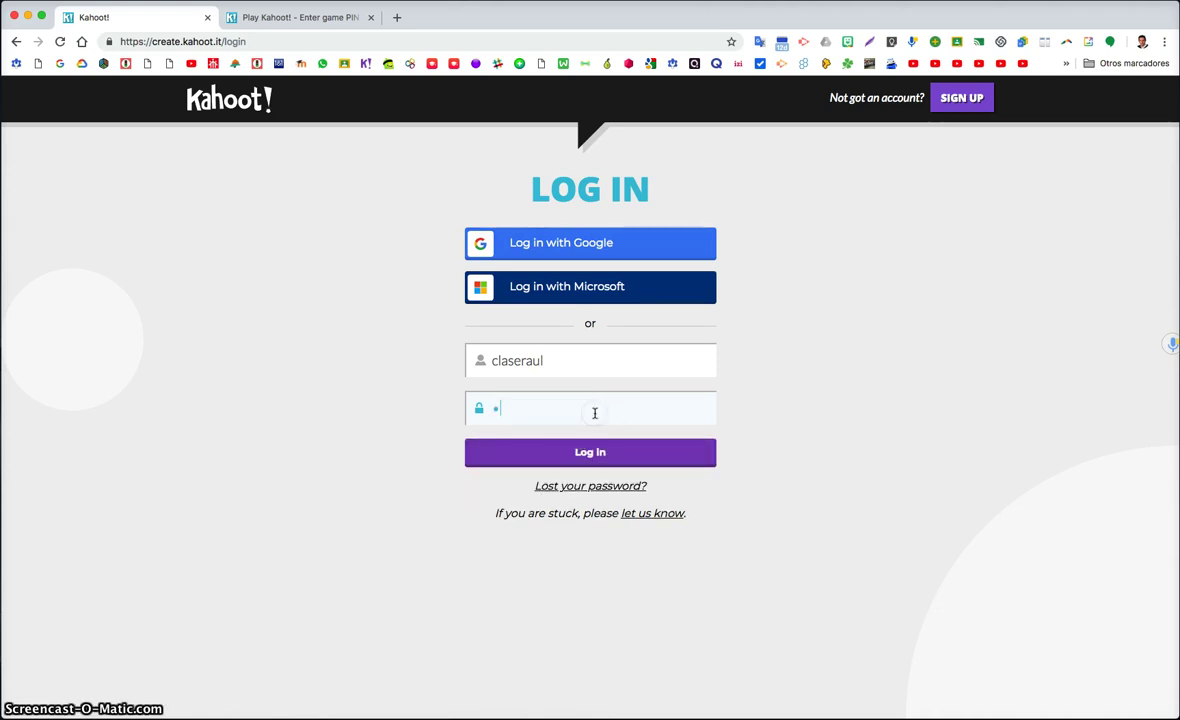
{"action": "type", "text": "••••••••"}
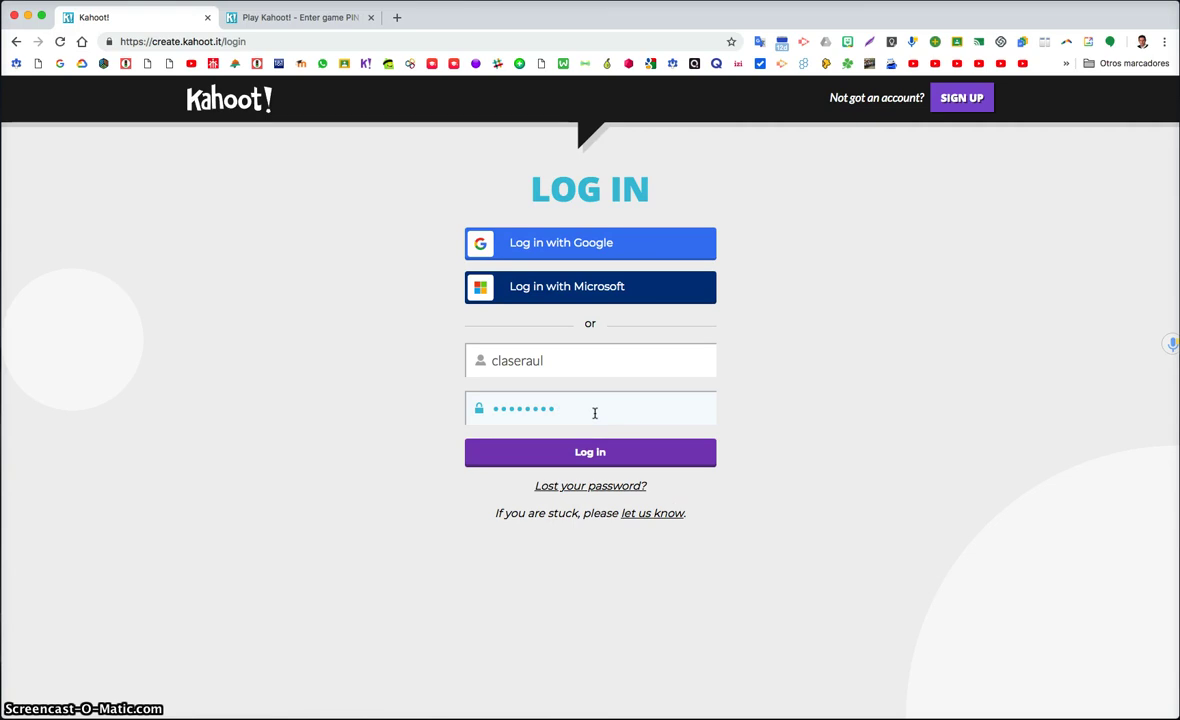
{"action": "key", "text": "BackSpace"}
{"action": "key", "text": "BackSpace"}
{"action": "key", "text": "BackSpace"}
{"action": "key", "text": "BackSpace"}
{"action": "type", "text": "••••••••"}
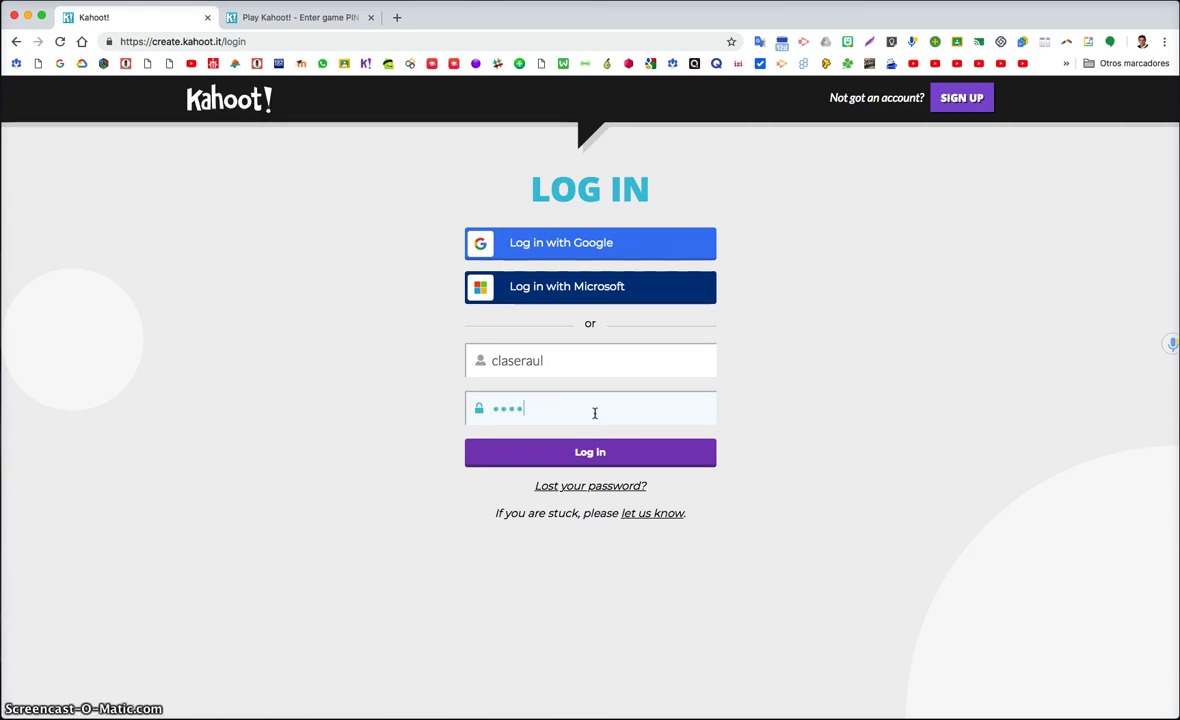
{"action": "type", "text": "••••"}
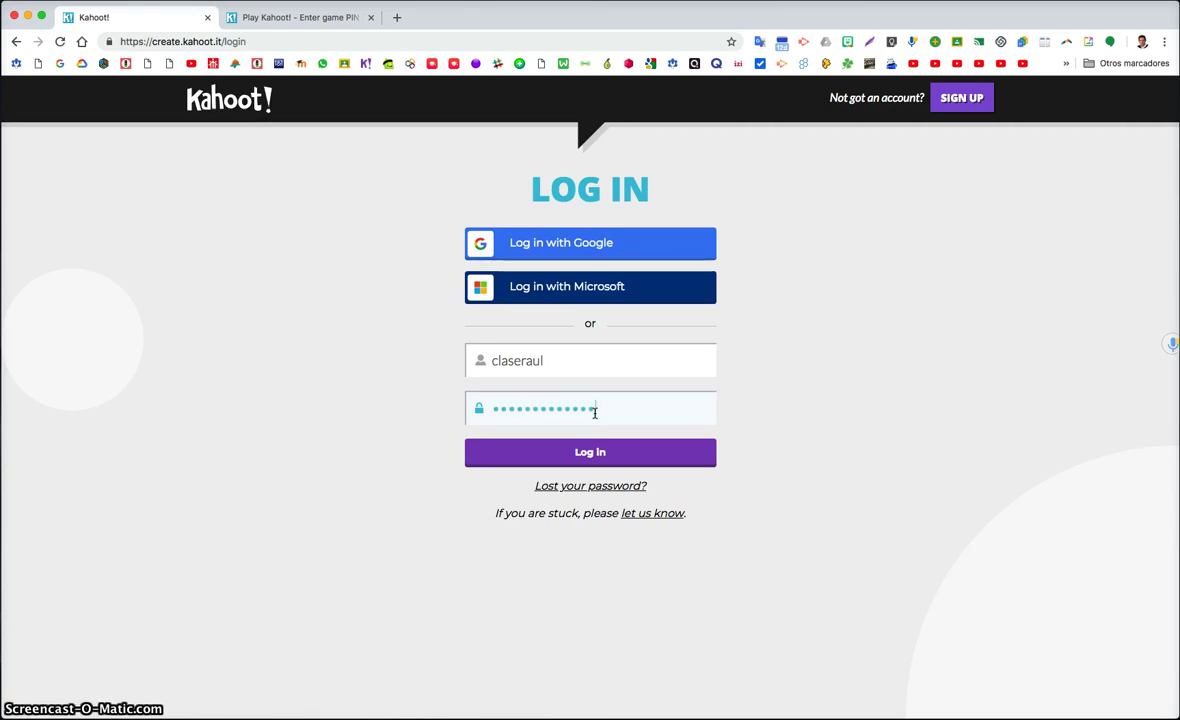
{"action": "left_click", "coordinate": [617, 455]}
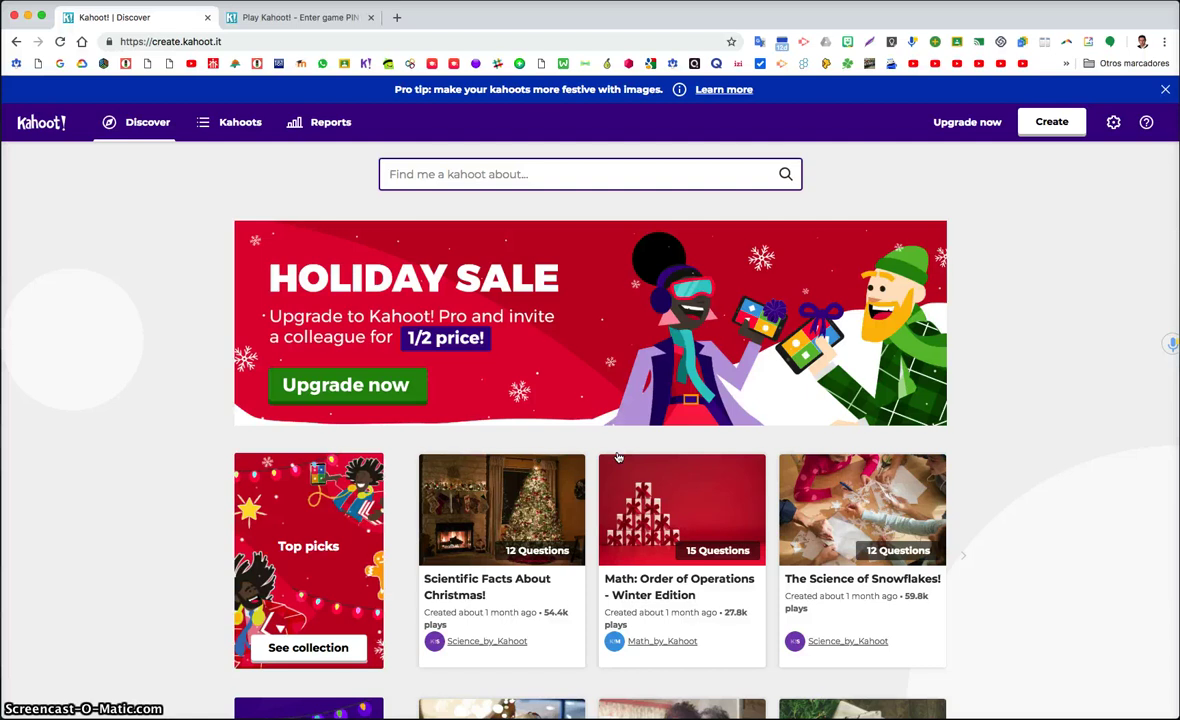
- Glance through the Discover collections and search the public kahoots for "adjetivos"
{"action": "scroll", "coordinate": [670, 355], "scroll_direction": "down", "scroll_amount": 6}
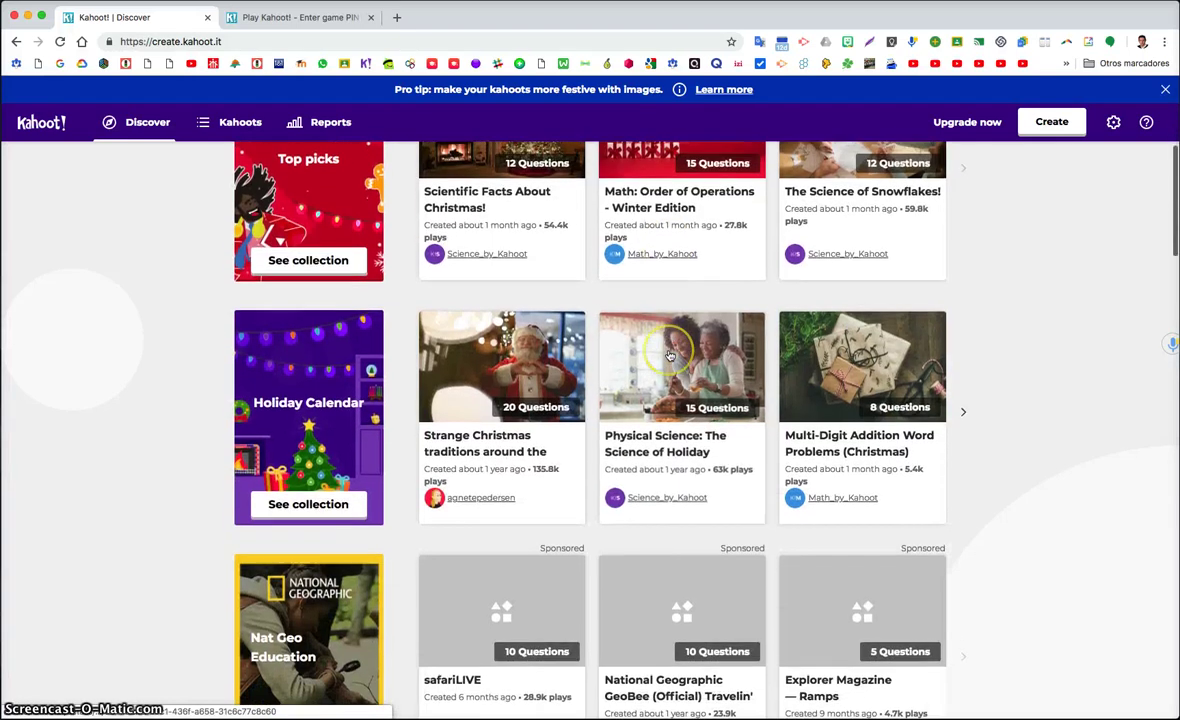
{"action": "scroll", "coordinate": [670, 355], "scroll_direction": "up", "scroll_amount": 7}
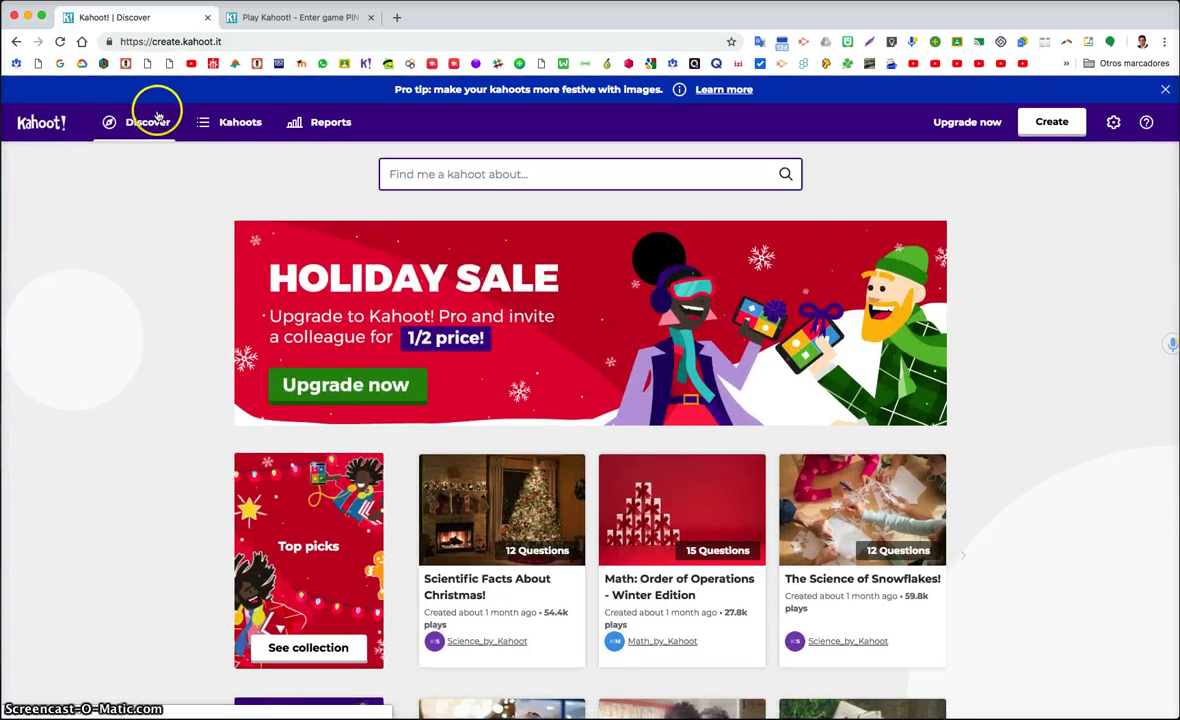
{"action": "left_click", "coordinate": [390, 173]}
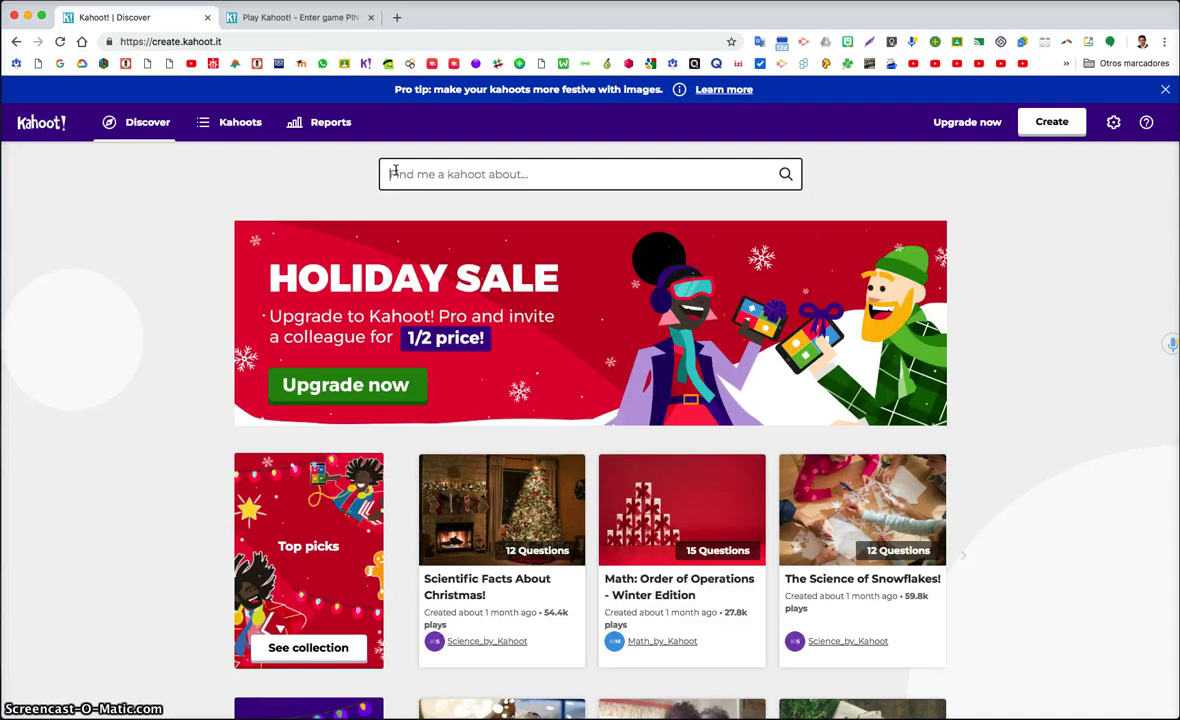
{"action": "left_click", "coordinate": [395, 172]}
{"action": "type", "text": "a"}
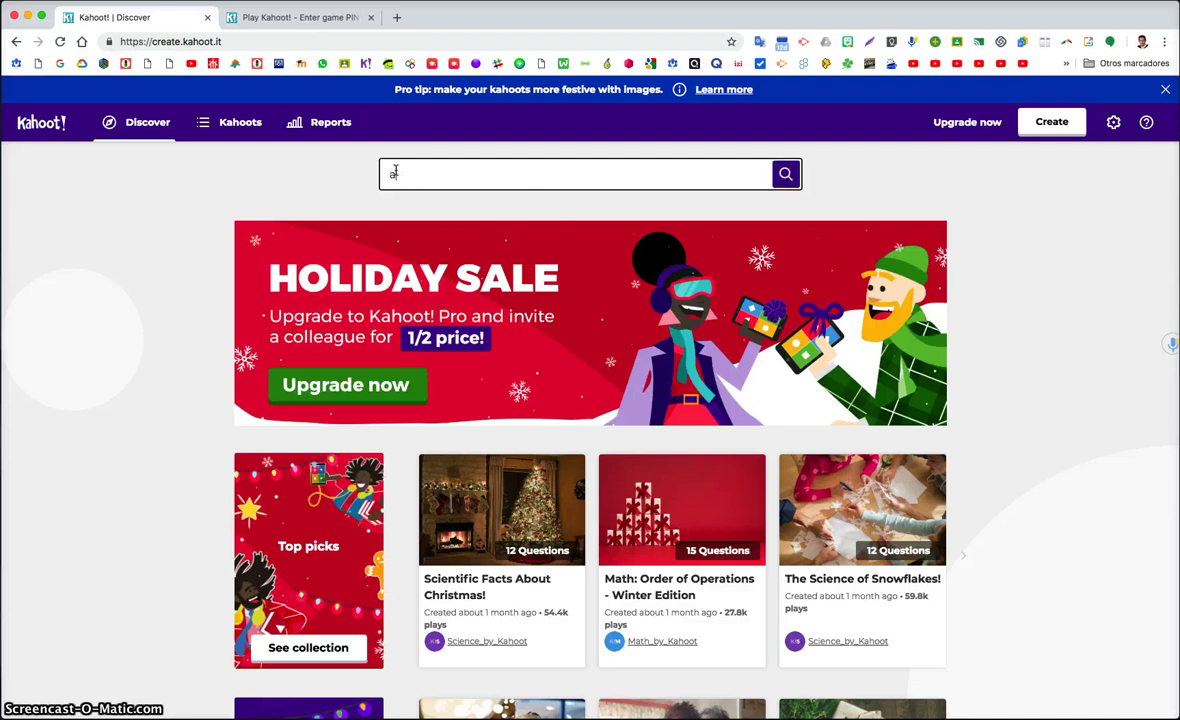
{"action": "type", "text": "djetivos"}
{"action": "key", "text": "Return"}
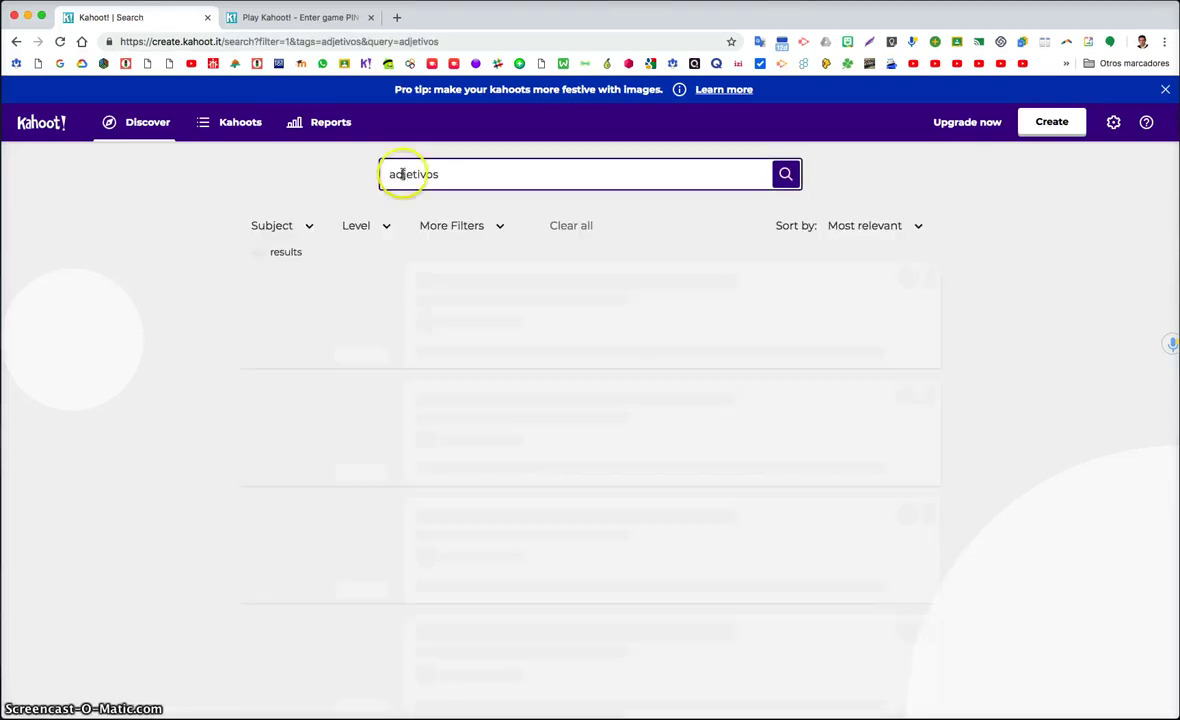
- Look through the search results and show the available actions for the first Adjetivos kahoot
{"action": "scroll", "coordinate": [600, 421], "scroll_direction": "down", "scroll_amount": 6}
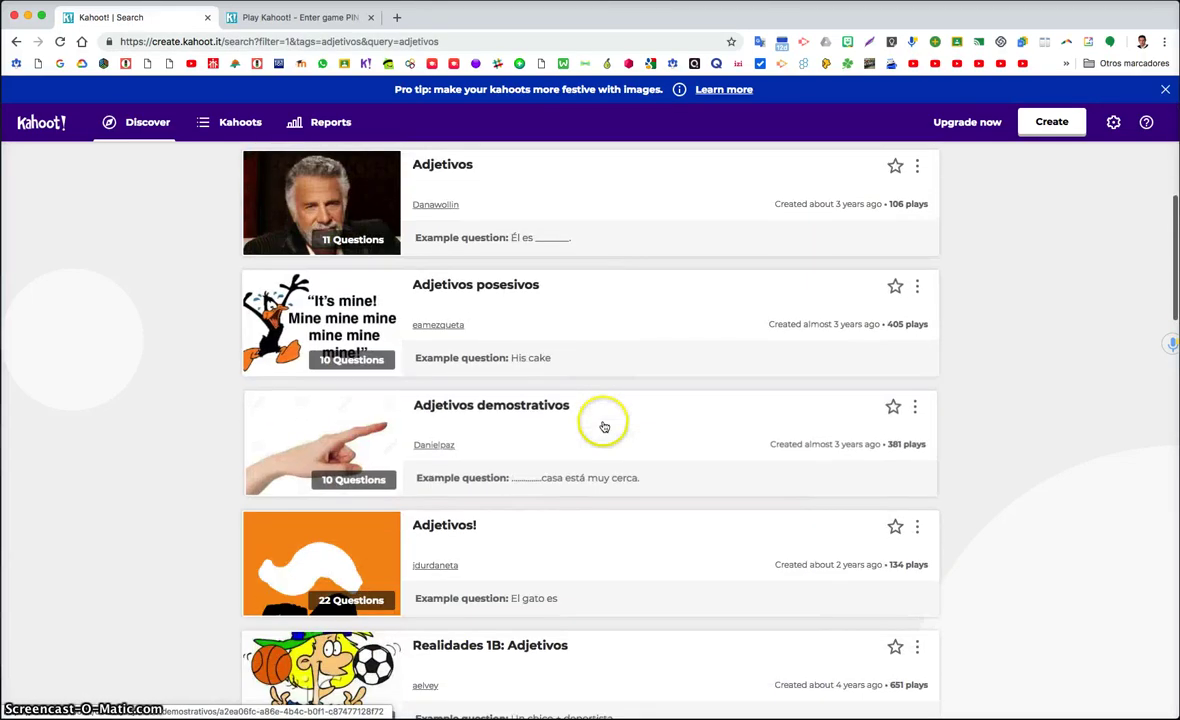
{"action": "scroll", "coordinate": [604, 427], "scroll_direction": "up", "scroll_amount": 3}
{"action": "scroll", "coordinate": [604, 427], "scroll_direction": "up", "scroll_amount": 3}
{"action": "left_click", "coordinate": [917, 283]}
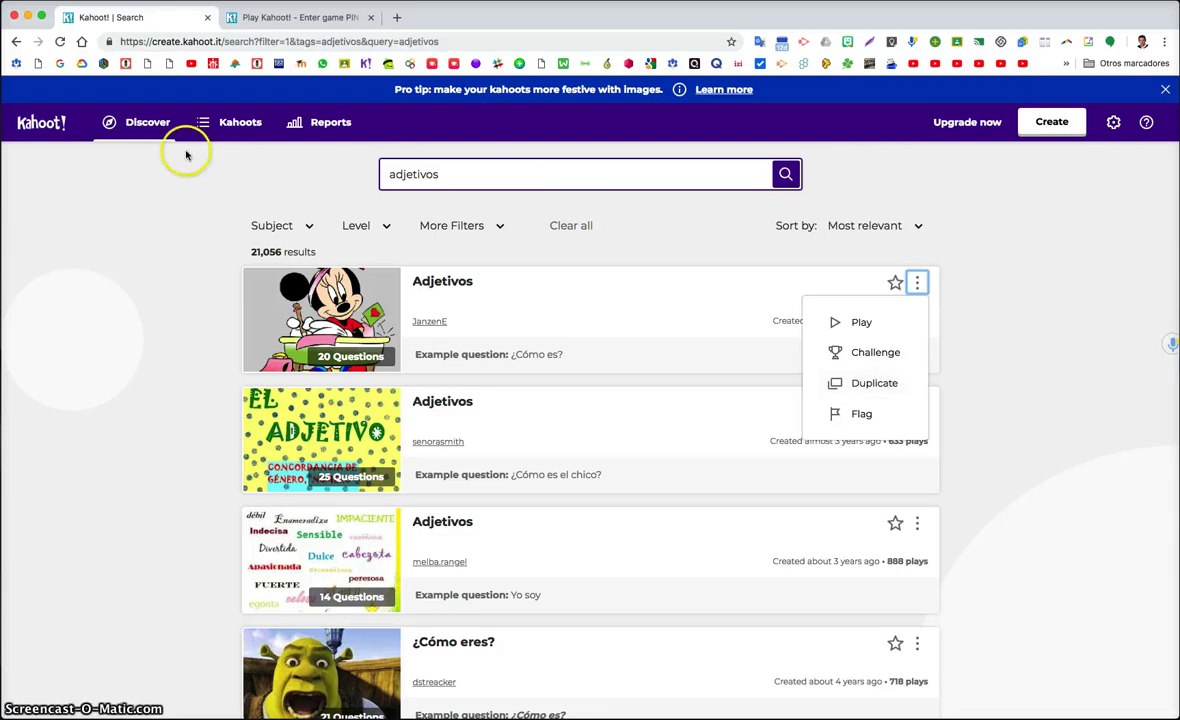
- Open the list of the account's own quizzes under My Kahoots
{"action": "left_click", "coordinate": [213, 129]}
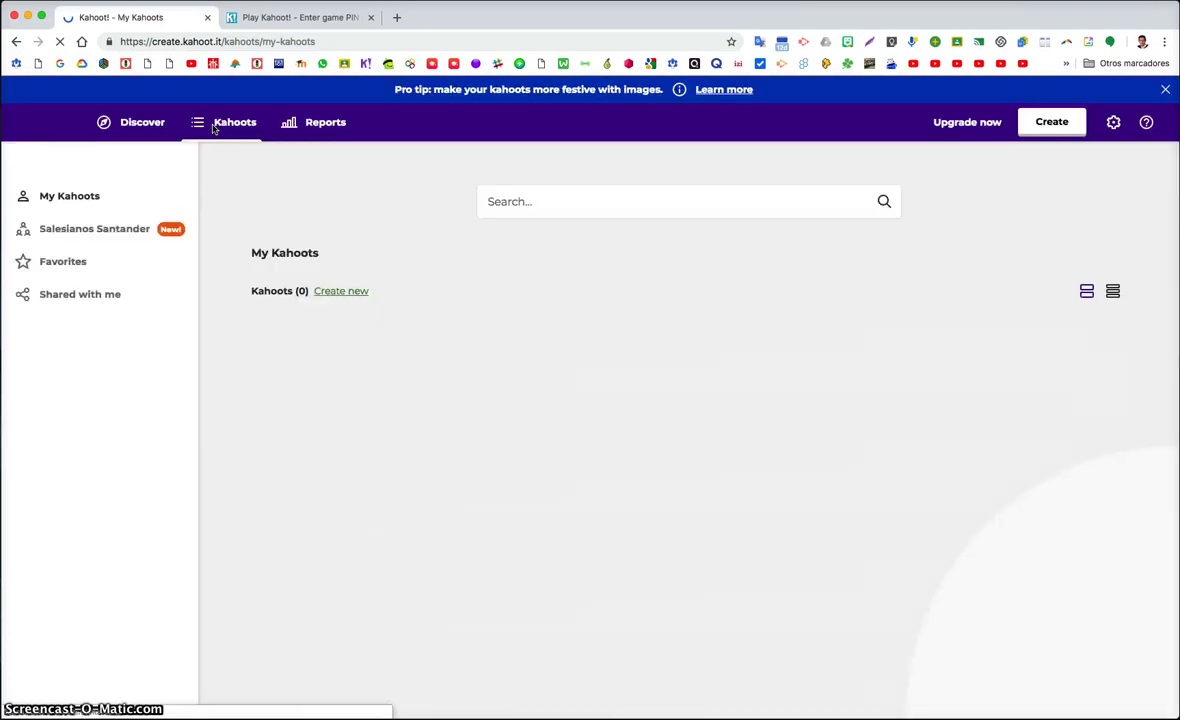
{"action": "left_click", "coordinate": [211, 130]}
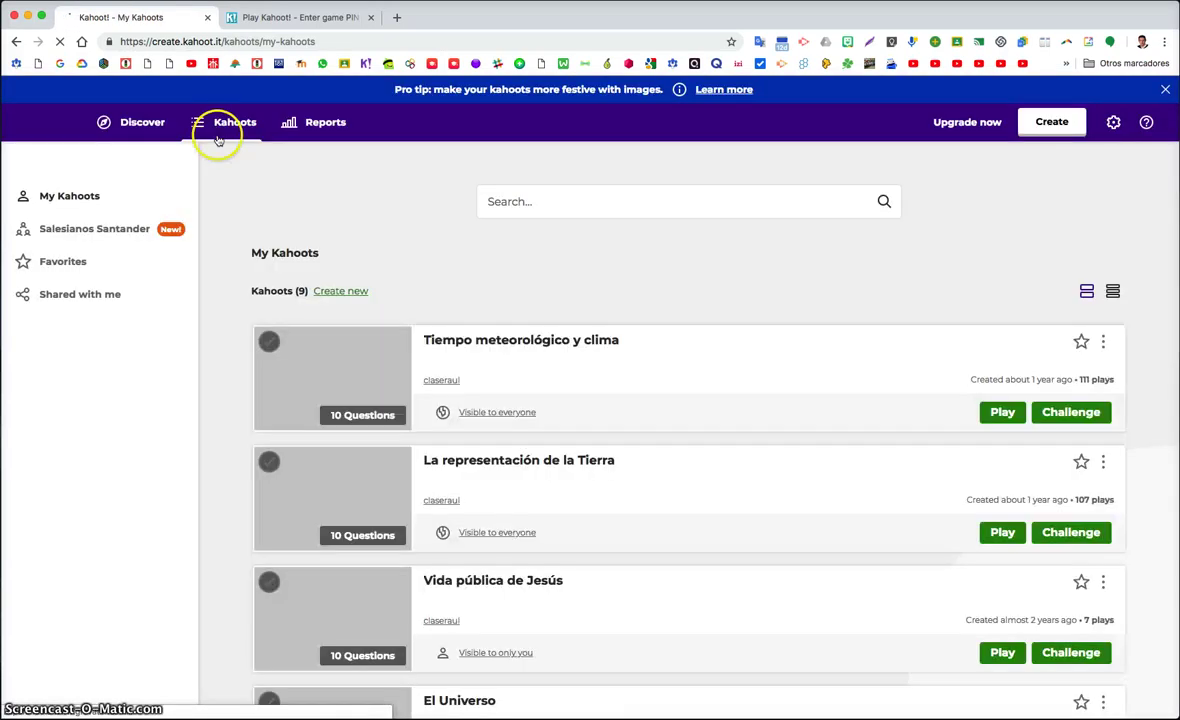
{"action": "left_click", "coordinate": [66, 194]}
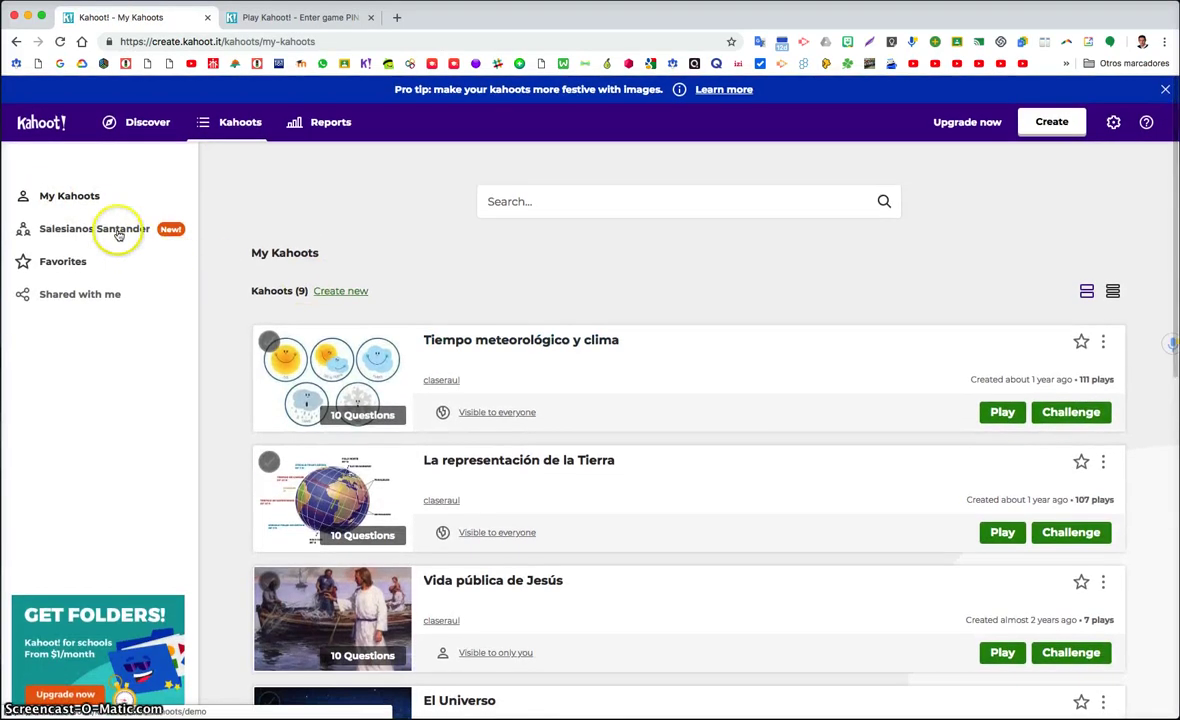
- Look through the Salesianos Santander team space page and view the list of favorite kahoots
{"action": "left_click", "coordinate": [118, 231]}
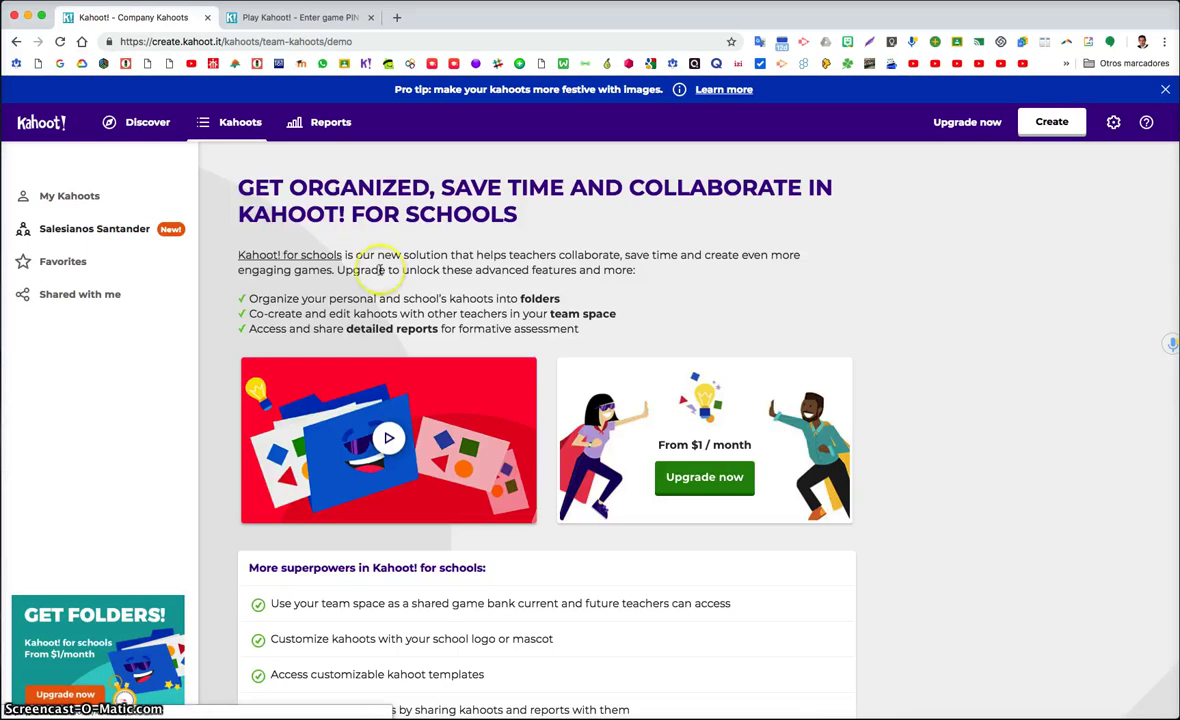
{"action": "scroll", "coordinate": [380, 270], "scroll_direction": "down", "scroll_amount": 3}
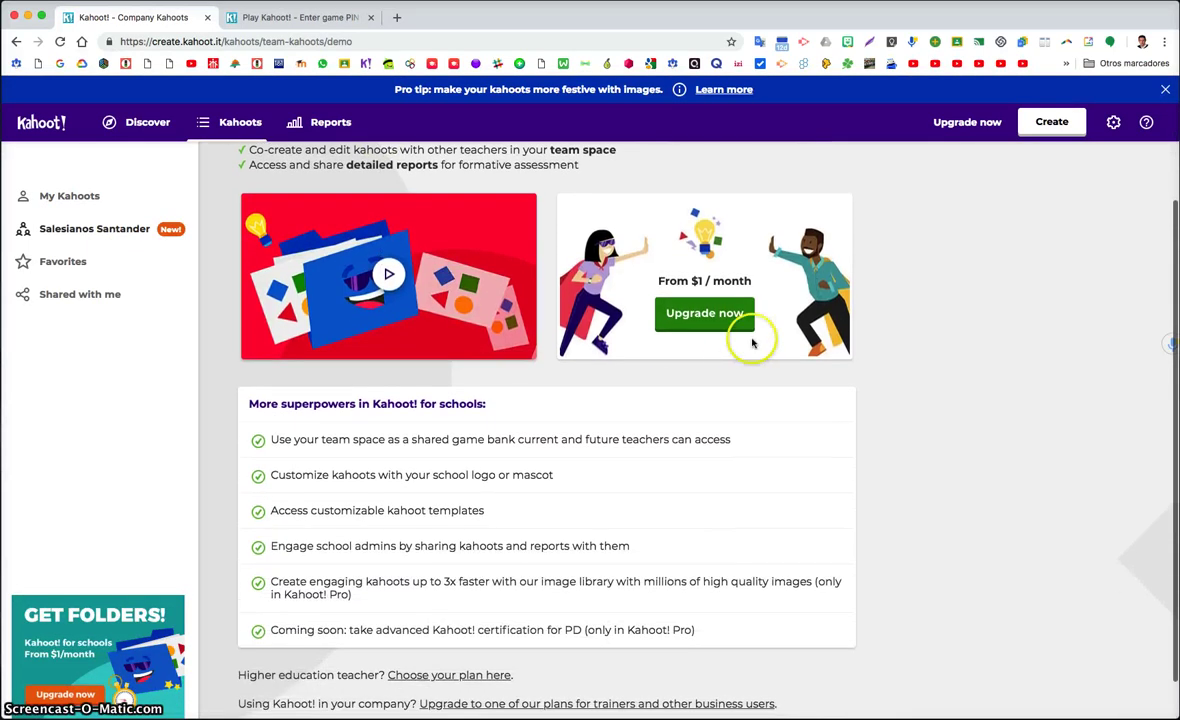
{"action": "scroll", "coordinate": [753, 343], "scroll_direction": "up", "scroll_amount": 1}
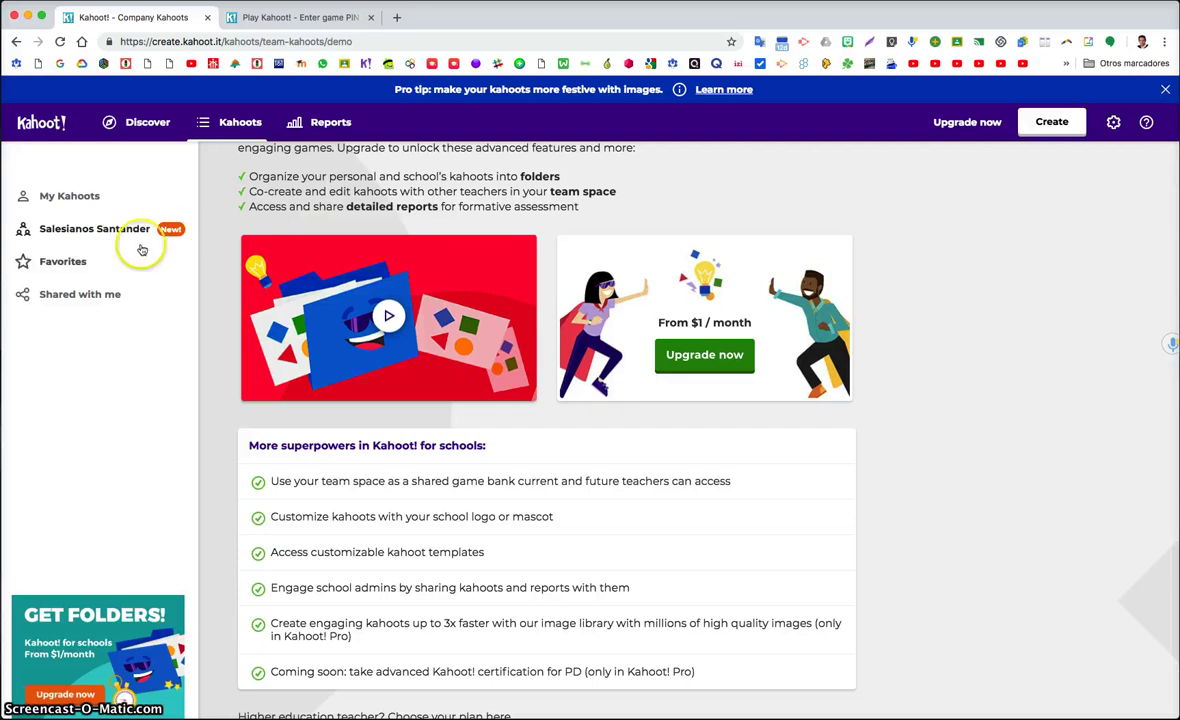
{"action": "left_click", "coordinate": [77, 266]}
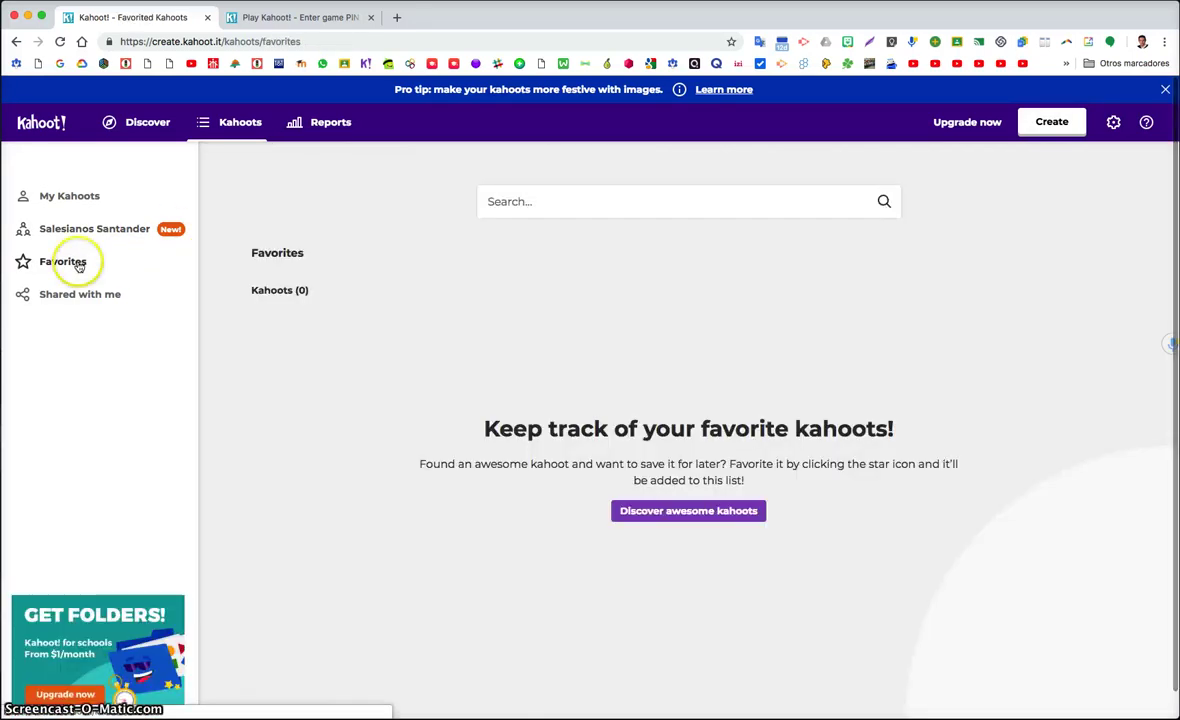
- Add the account's own kahoot "Tiempo meteorológico y clima" to the favorites and view it in the favorites list
{"action": "left_click", "coordinate": [83, 200]}
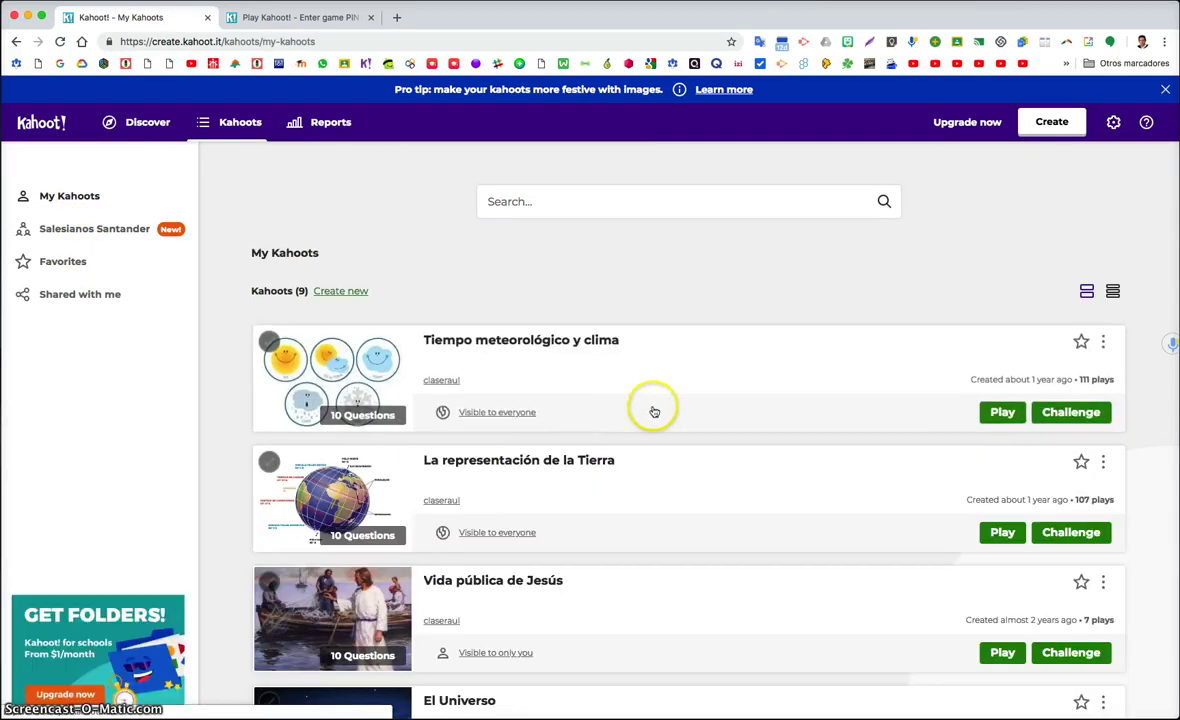
{"action": "left_click", "coordinate": [1081, 343]}
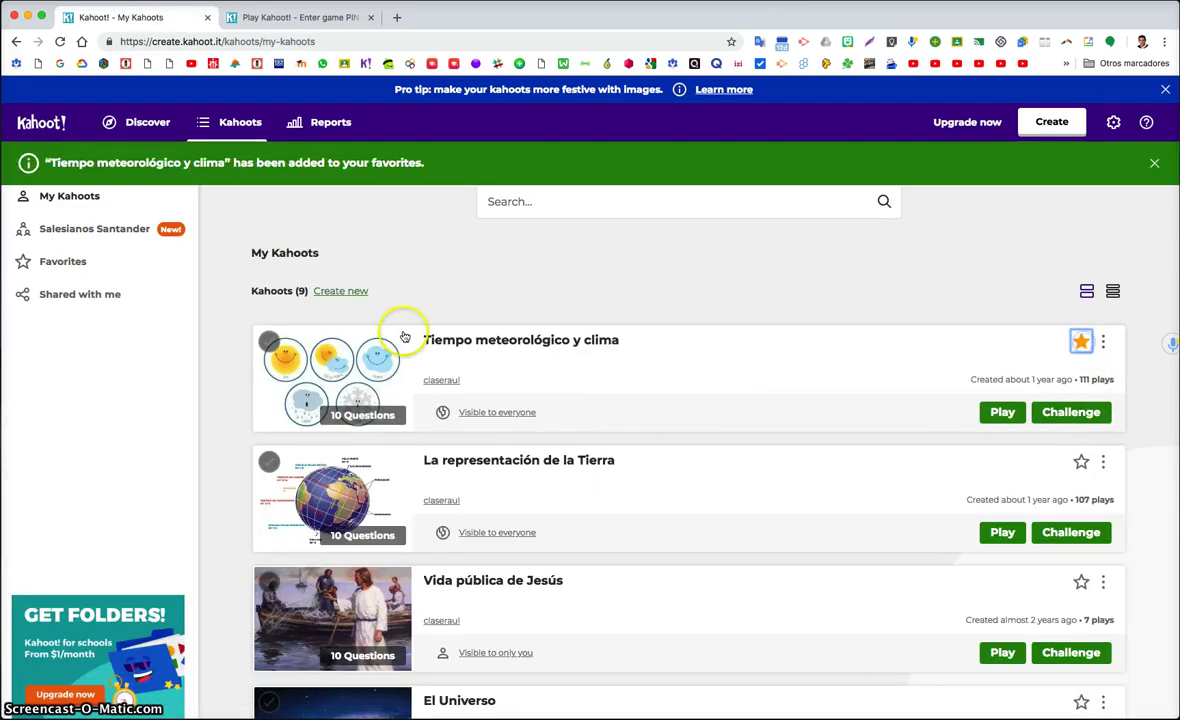
{"action": "left_click", "coordinate": [77, 263]}
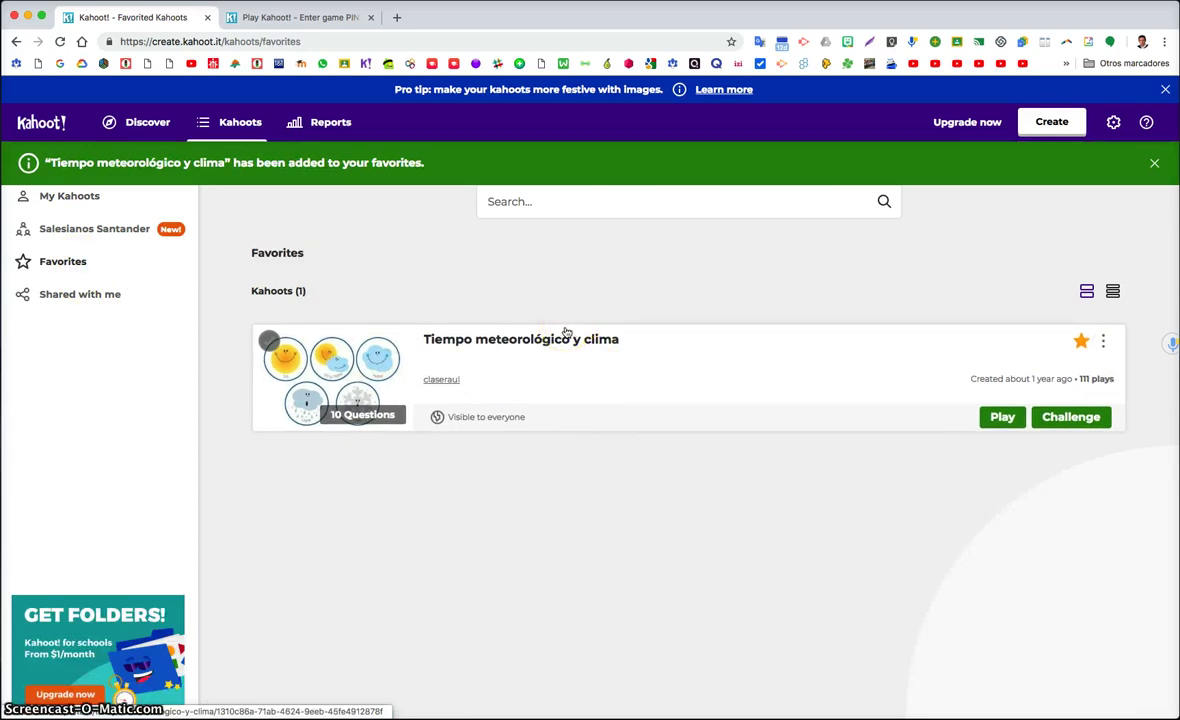
- Browse the kahoots shared with the account and duplicate "El clima y el tiempo meteorológico" into its own kahoots
{"action": "left_click", "coordinate": [116, 296]}
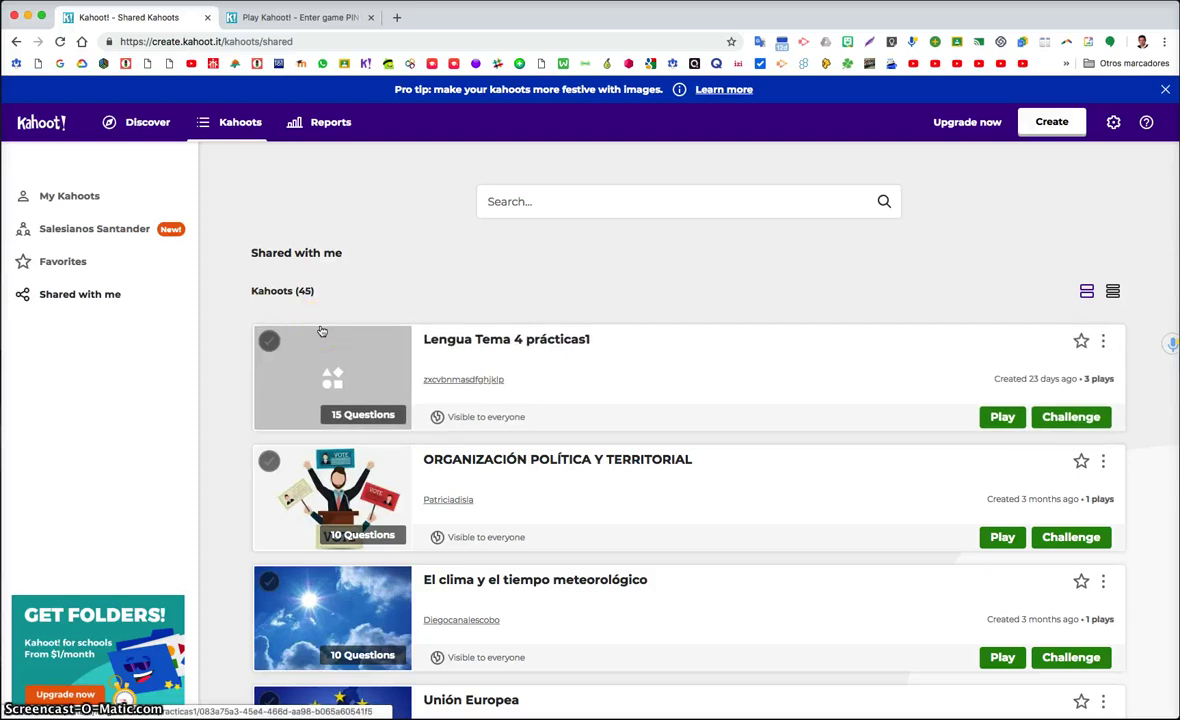
{"action": "scroll", "coordinate": [322, 331], "scroll_direction": "down", "scroll_amount": 5}
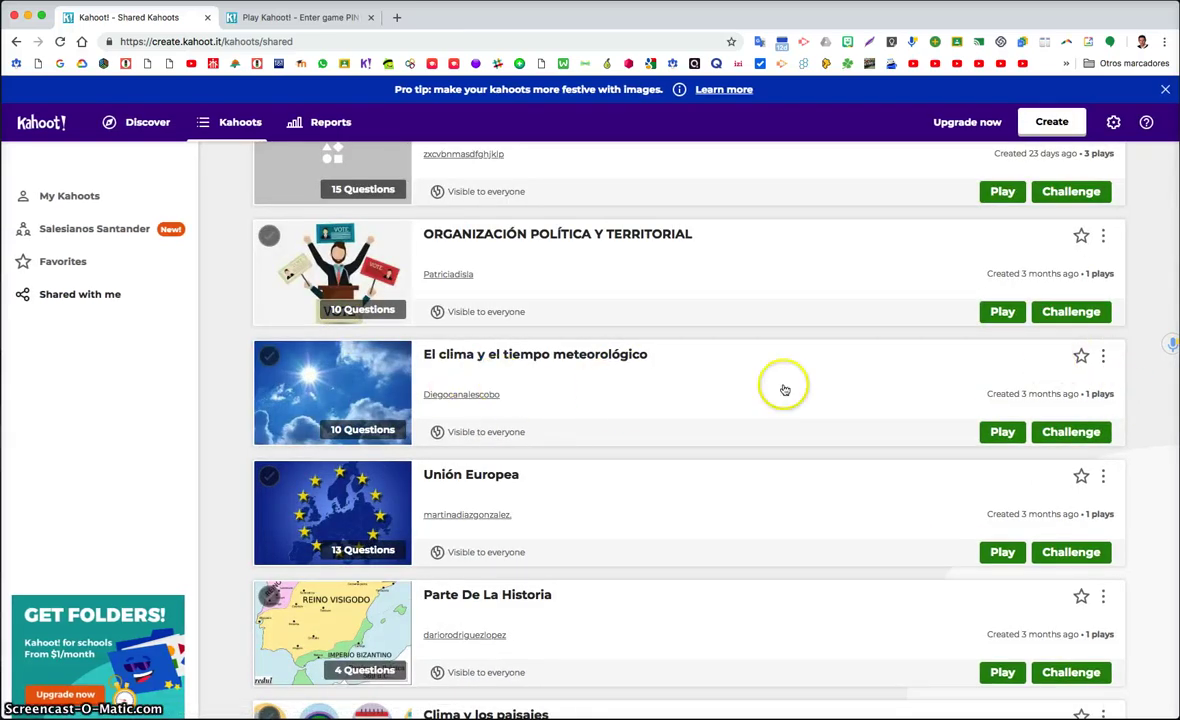
{"action": "left_click", "coordinate": [1104, 357]}
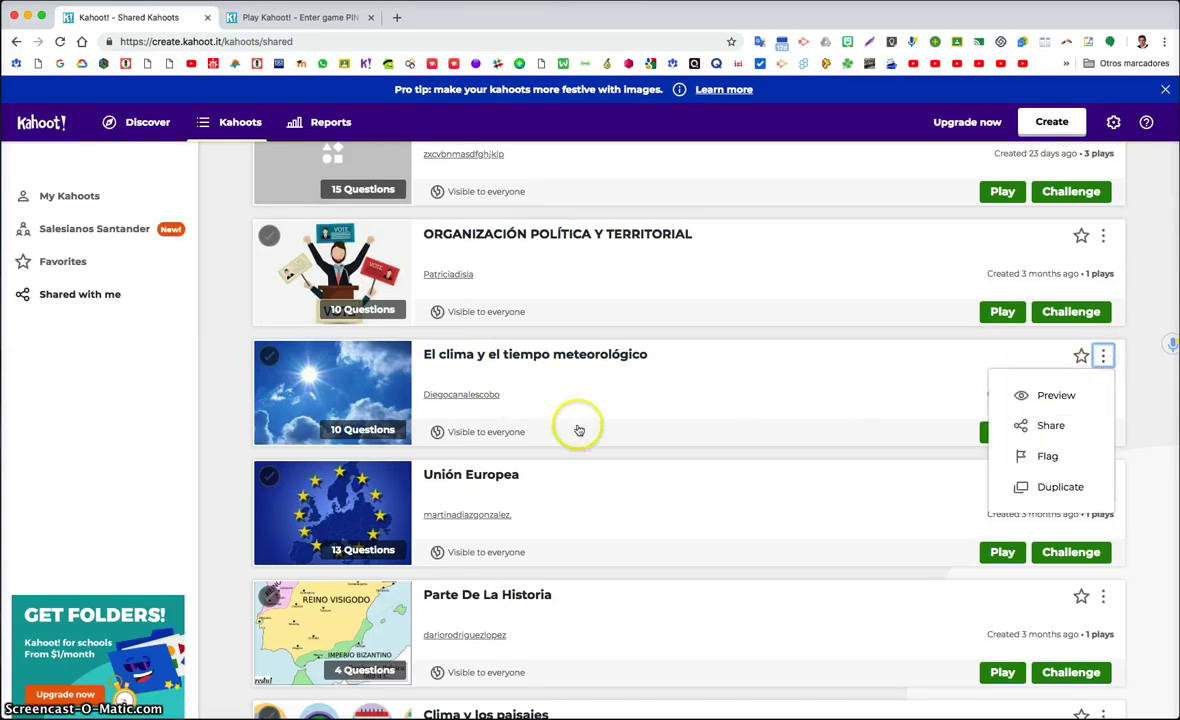
{"action": "left_click", "coordinate": [1052, 487]}
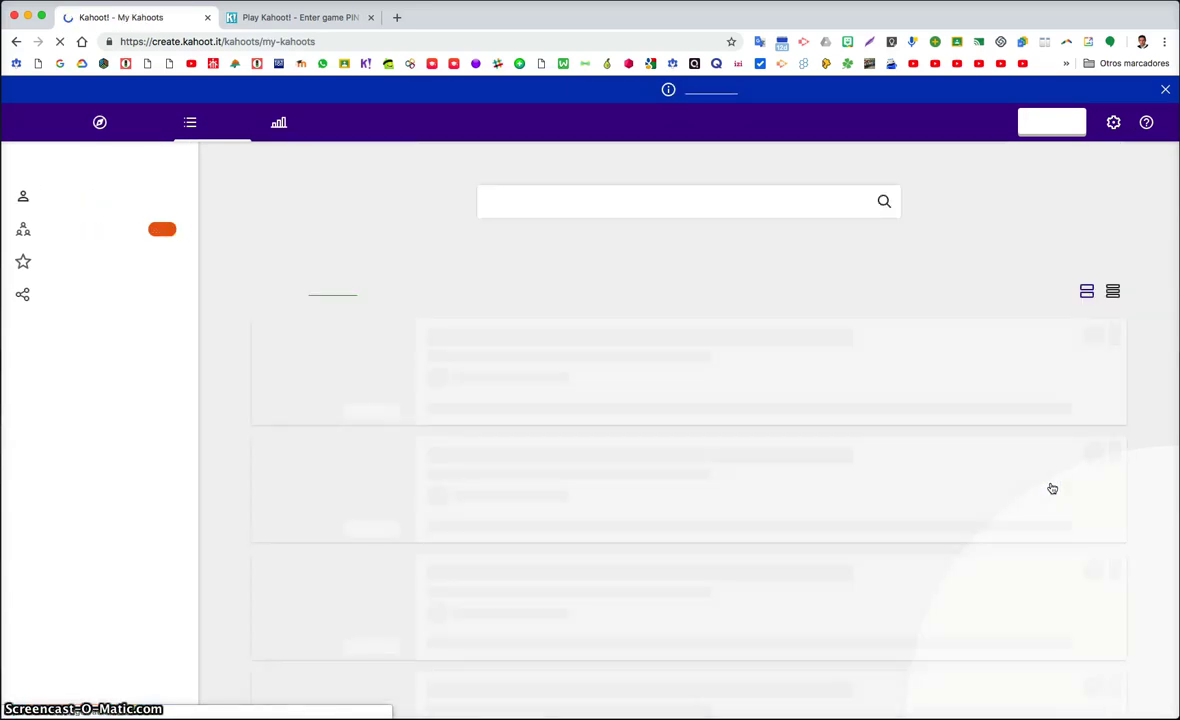
{"action": "left_click", "coordinate": [449, 333]}
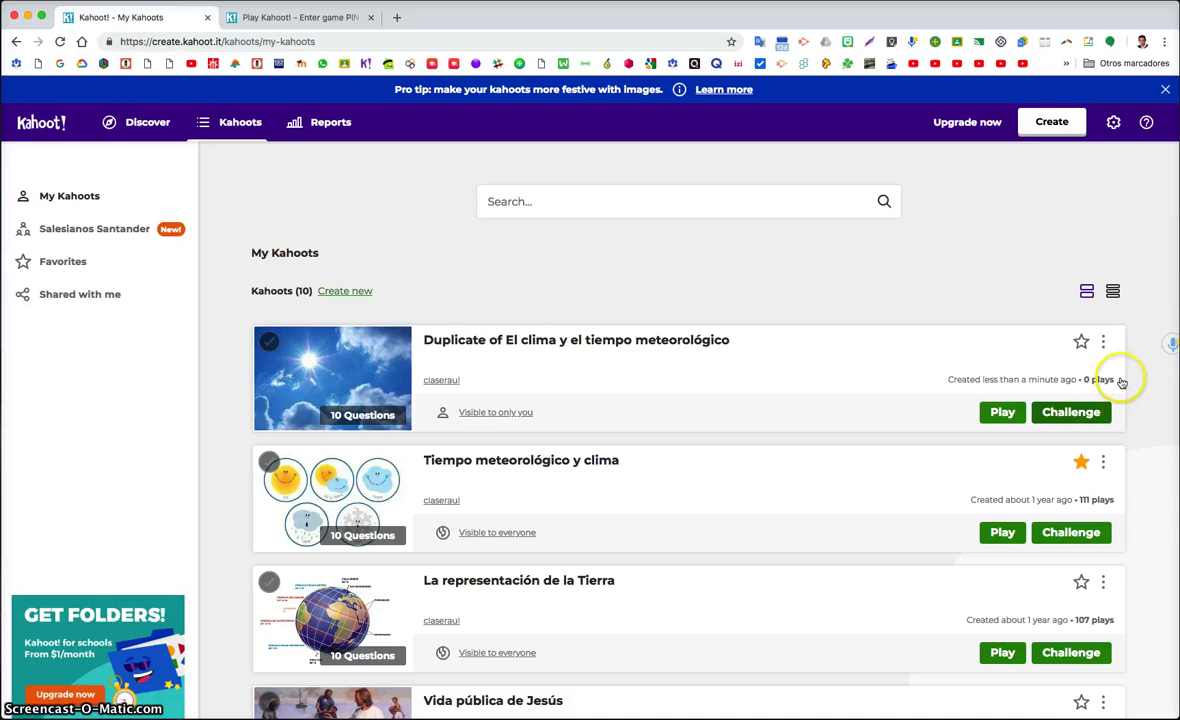
- Delete the kahoot "Duplicate of El clima y el tiempo meteorológico" from My Kahoots
{"action": "left_click", "coordinate": [1103, 341]}
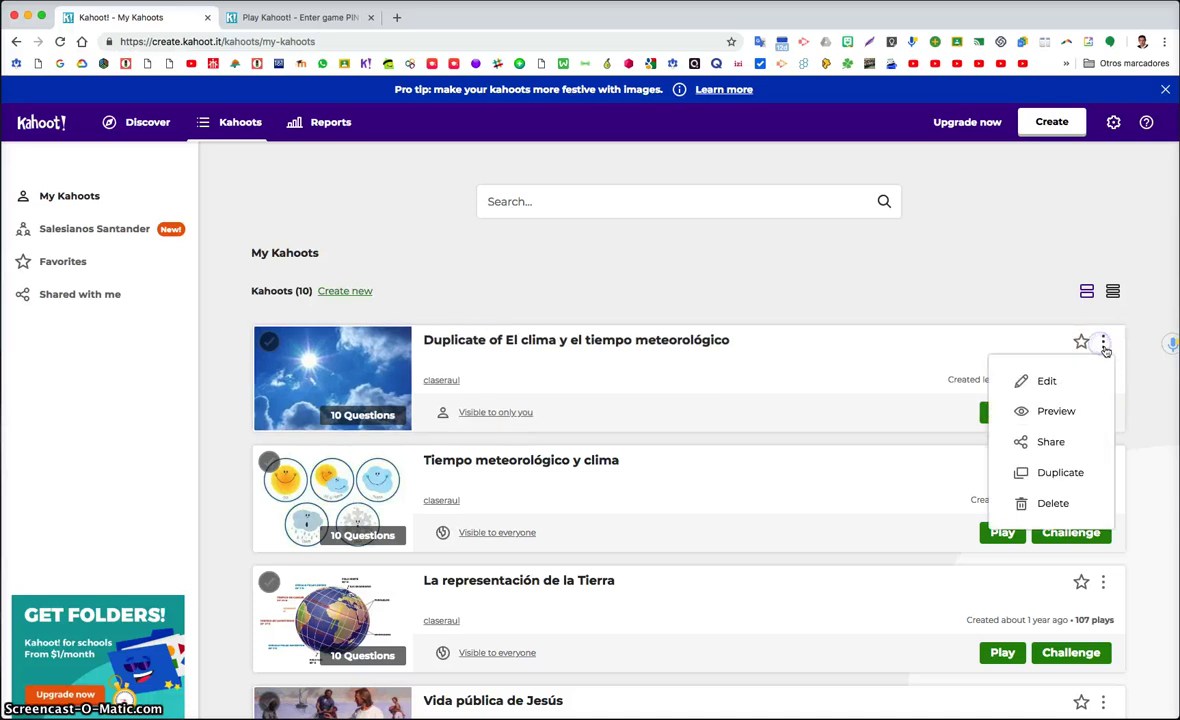
{"action": "left_click", "coordinate": [1050, 501]}
{"action": "left_click", "coordinate": [630, 432]}
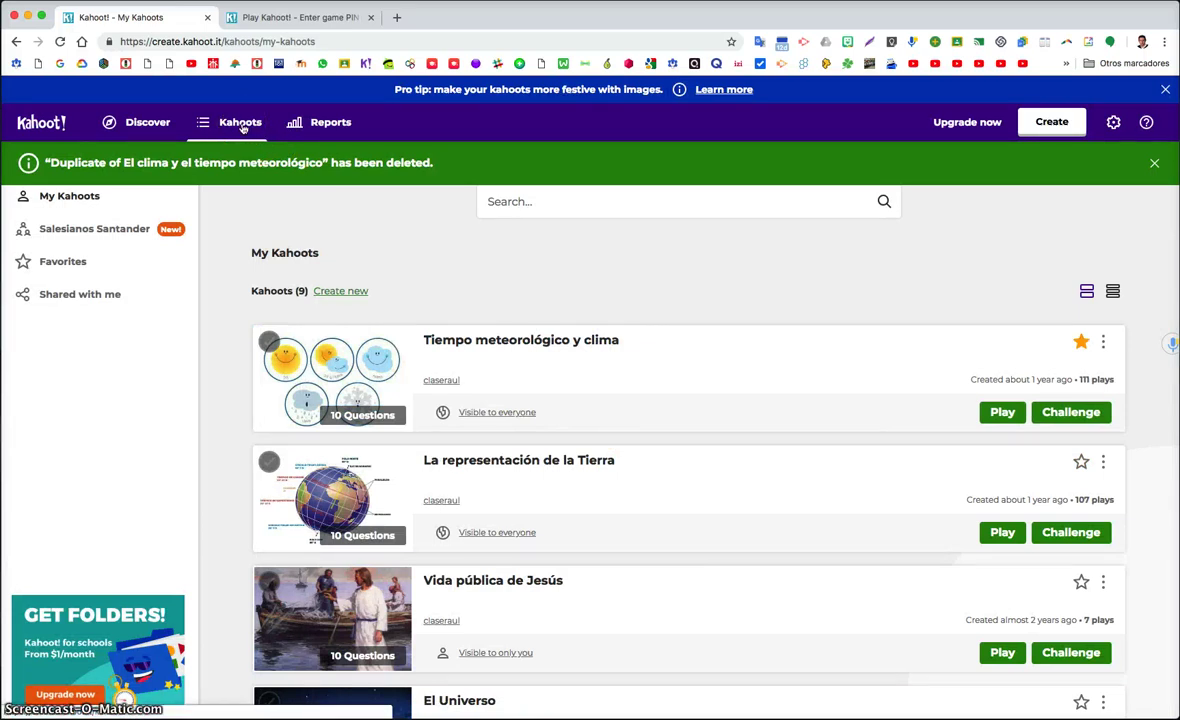
- Create a new quiz kahoot titled "Prueba" with the description "Descripción del juego"
{"action": "left_click", "coordinate": [1040, 122]}
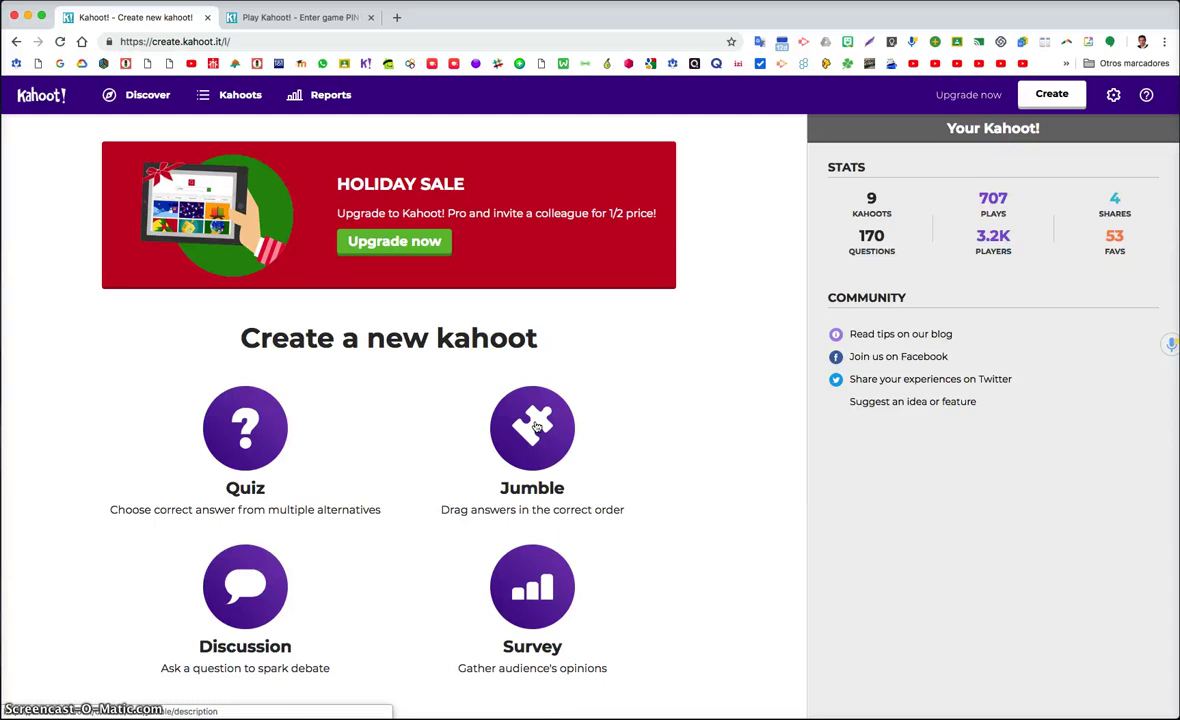
{"action": "left_click", "coordinate": [215, 426]}
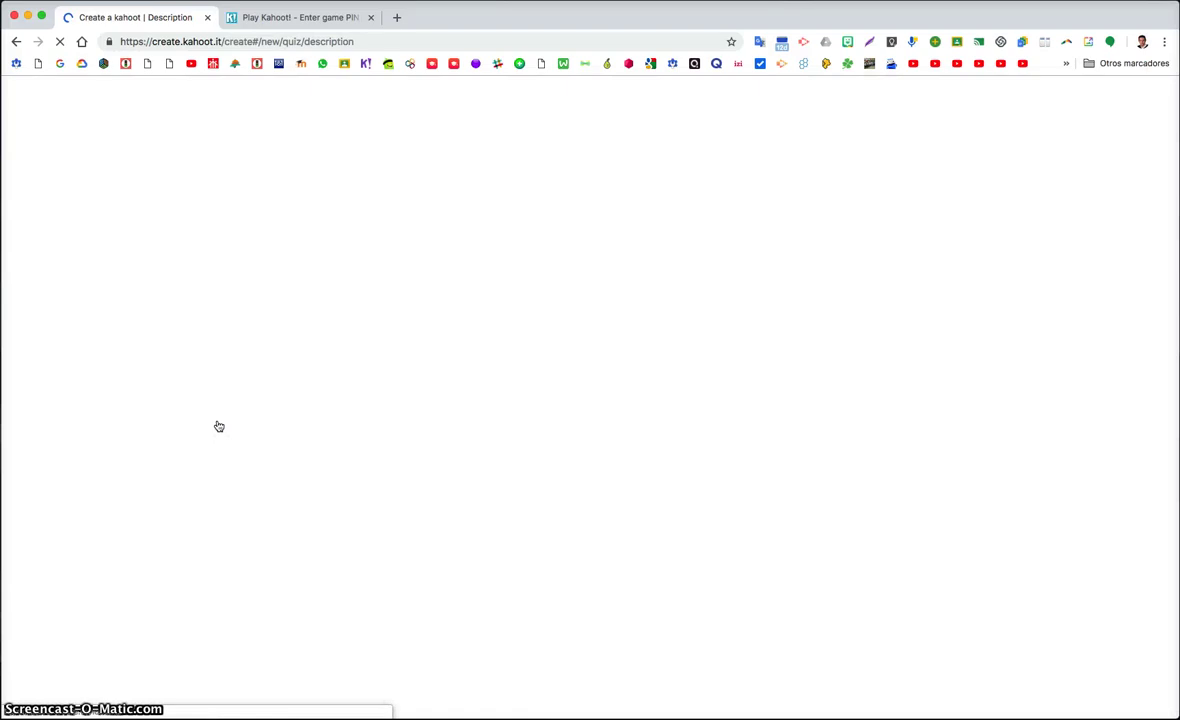
{"action": "left_click", "coordinate": [268, 167]}
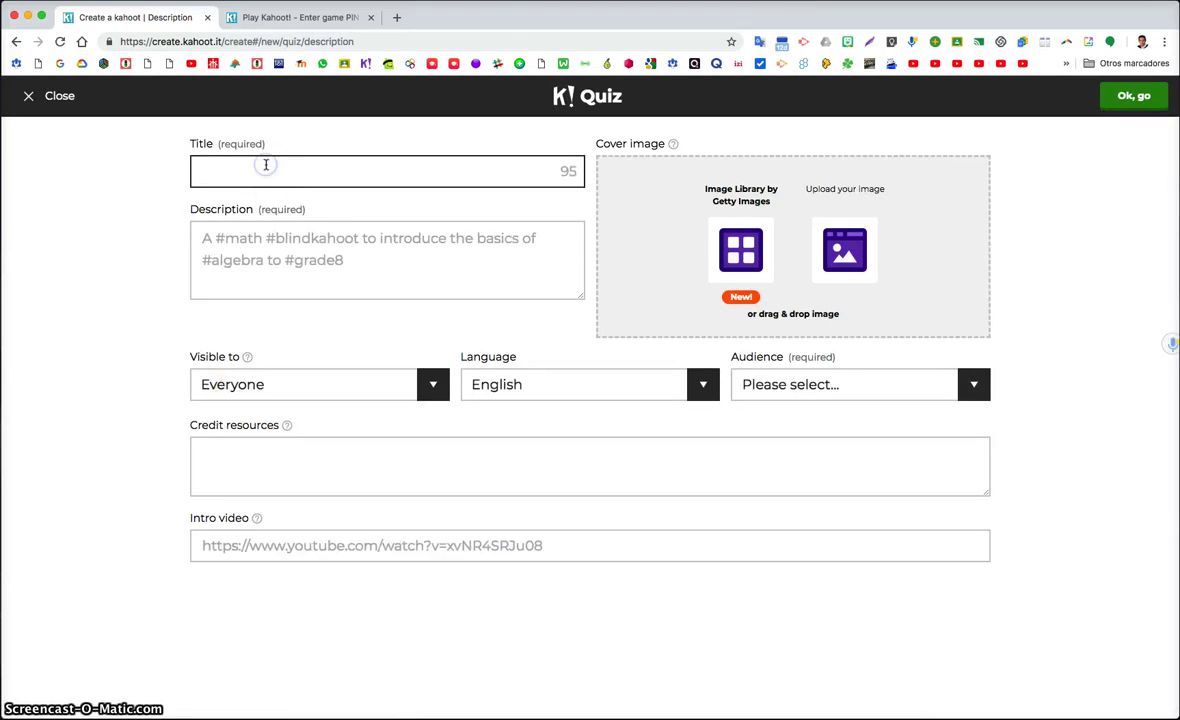
{"action": "type", "text": "Prueba"}
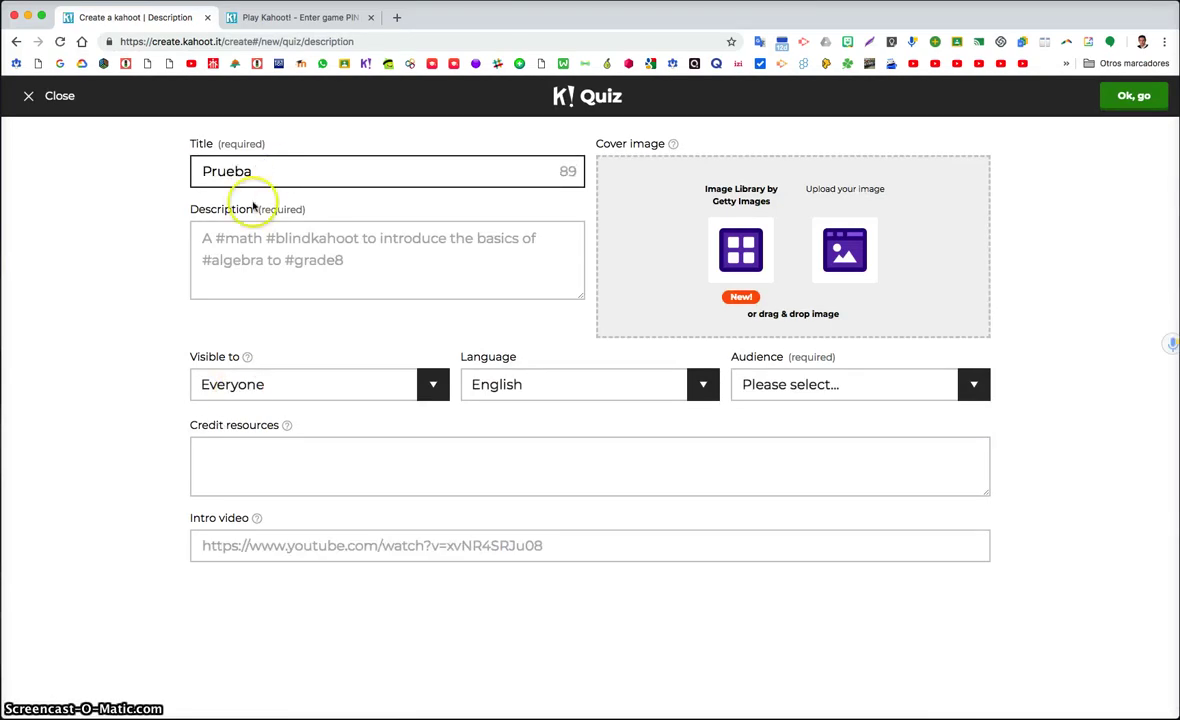
{"action": "left_click", "coordinate": [250, 240]}
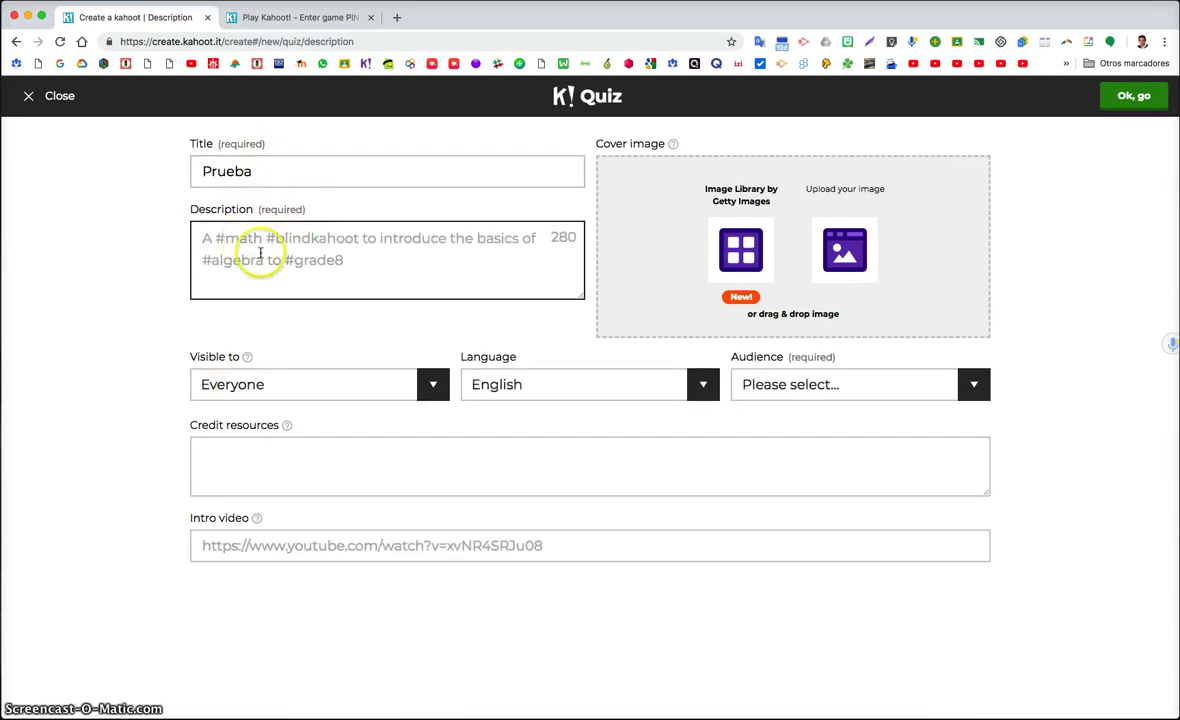
{"action": "type", "text": "Descri"}
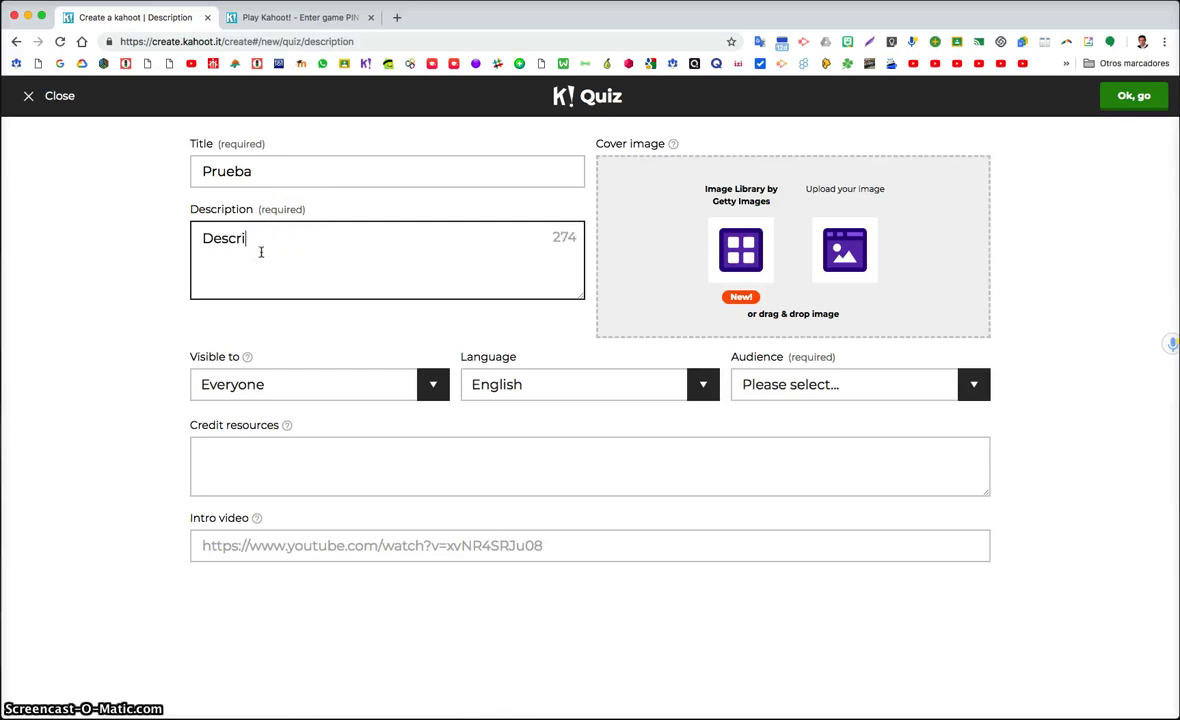
{"action": "type", "text": "pción del juego"}
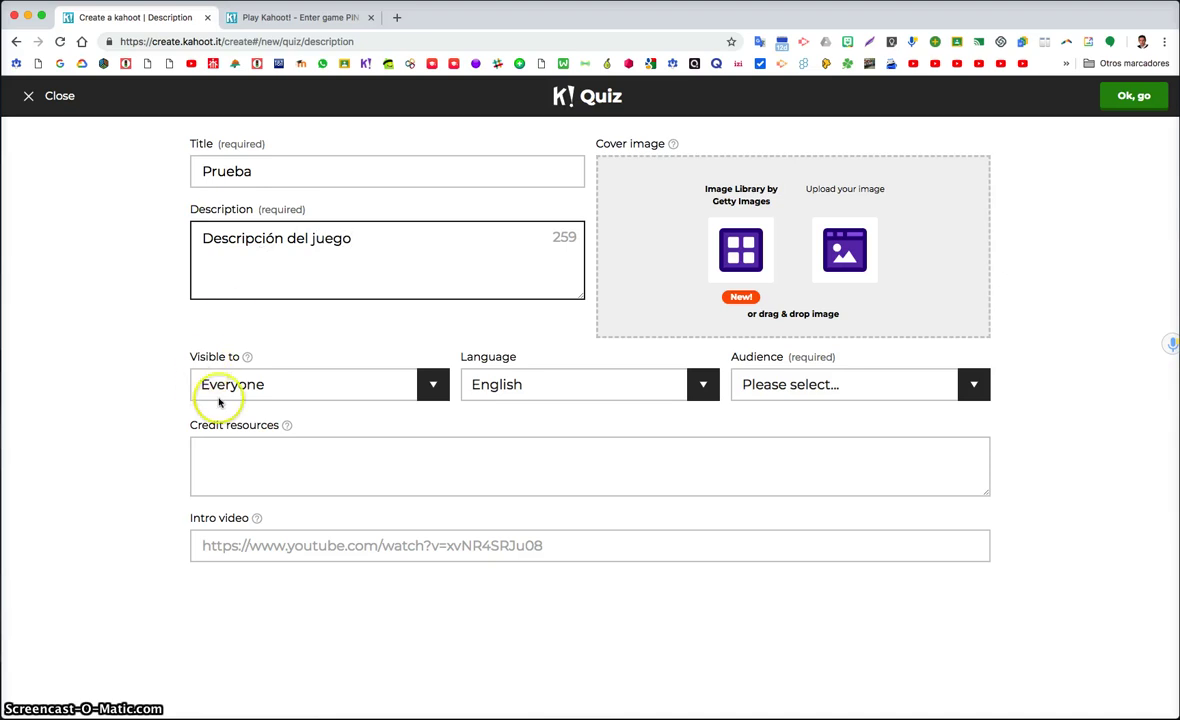
- Review the quiz's visibility options and keep it visible to Everyone
{"action": "left_click", "coordinate": [225, 385]}
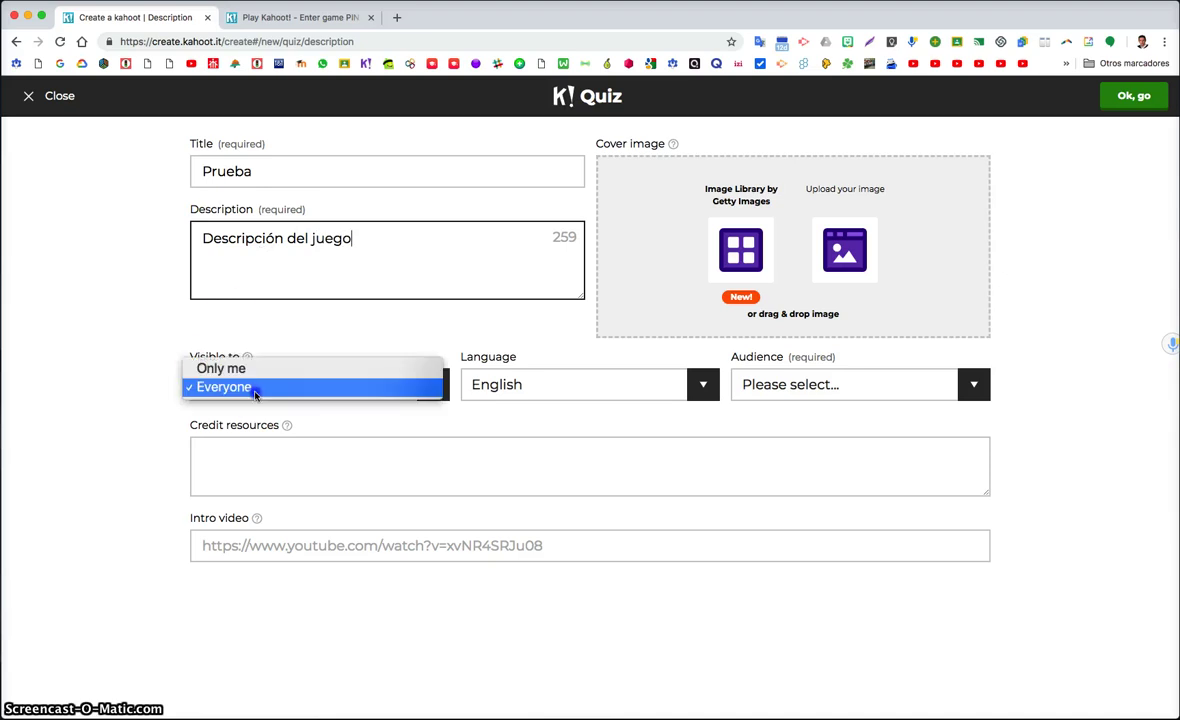
{"action": "left_click", "coordinate": [245, 385]}
{"action": "left_click", "coordinate": [322, 334]}
{"action": "left_click", "coordinate": [303, 385]}
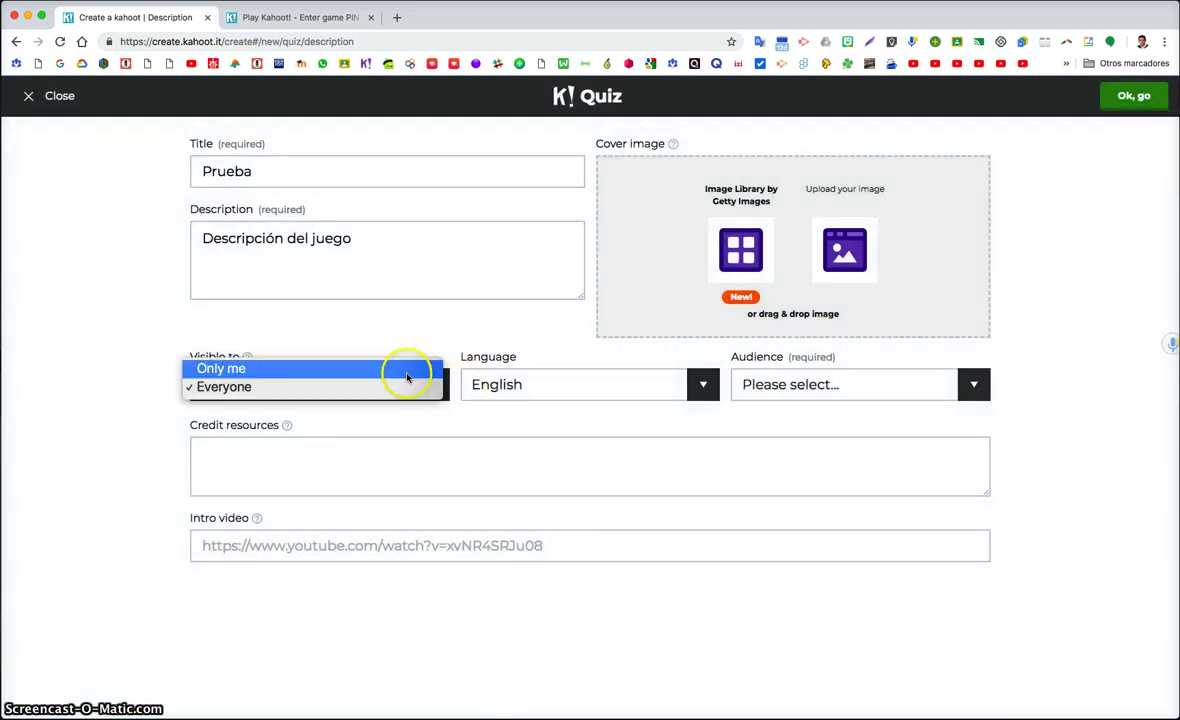
{"action": "left_click", "coordinate": [408, 386]}
- Set the quiz's language to Español and its audience to School
{"action": "left_click", "coordinate": [495, 385]}
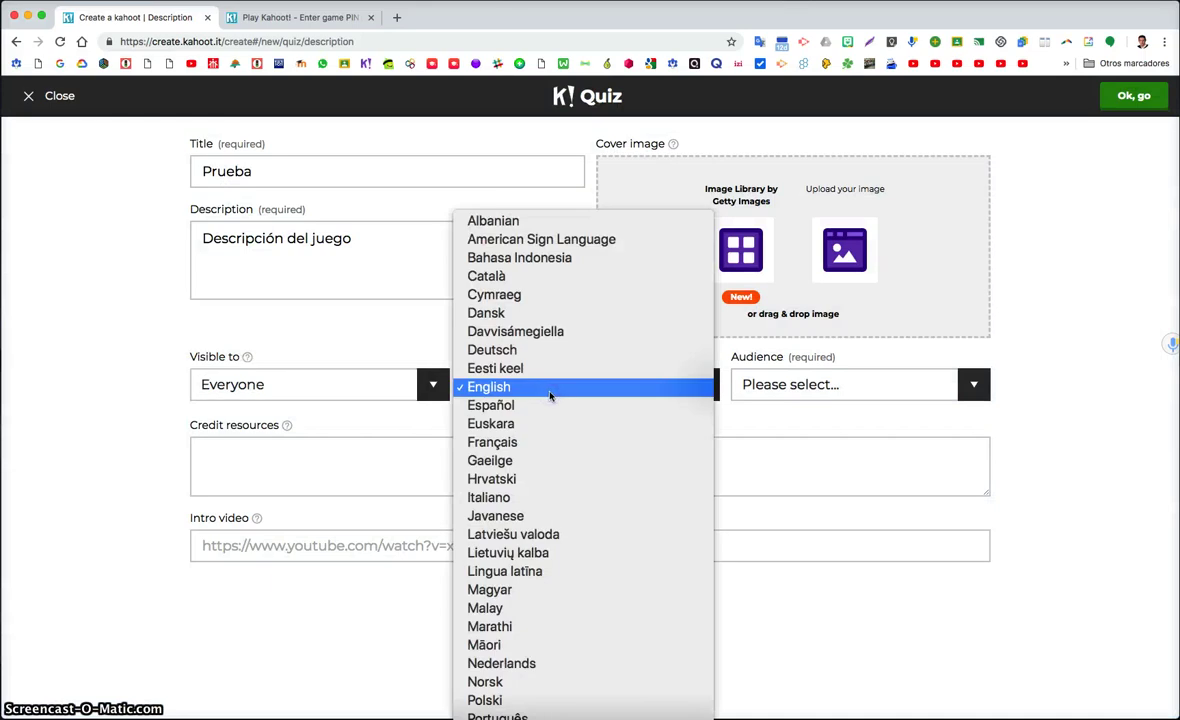
{"action": "left_click", "coordinate": [549, 409]}
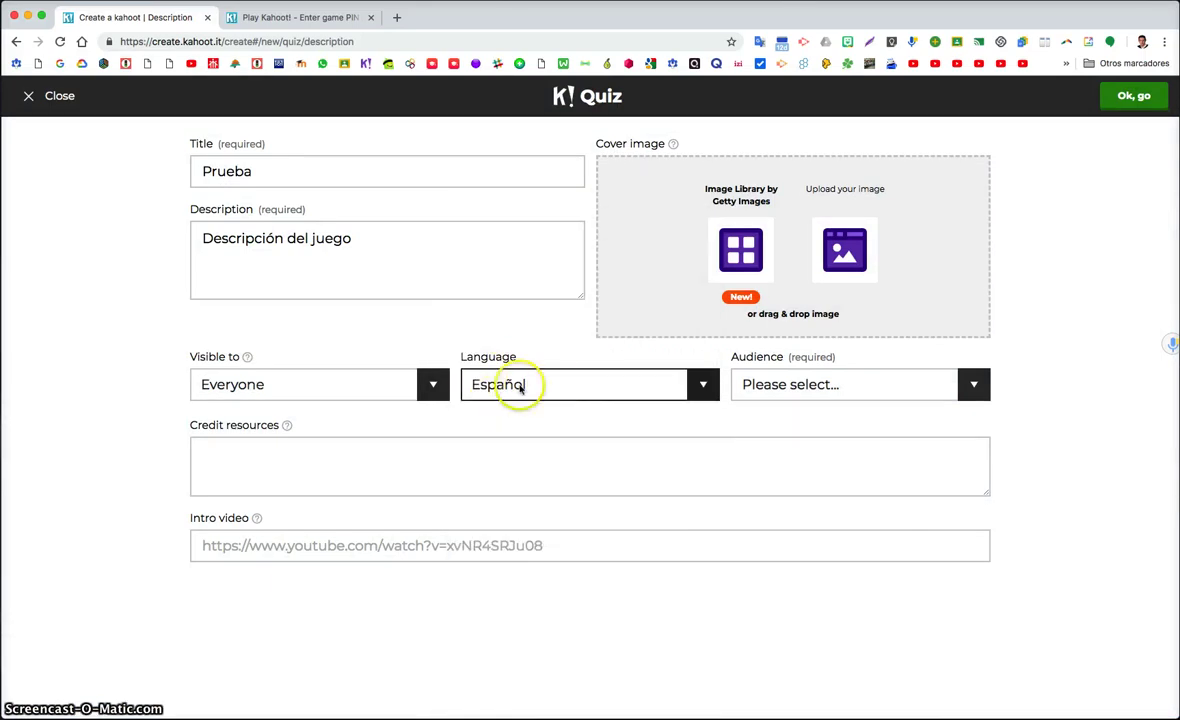
{"action": "left_click", "coordinate": [790, 384]}
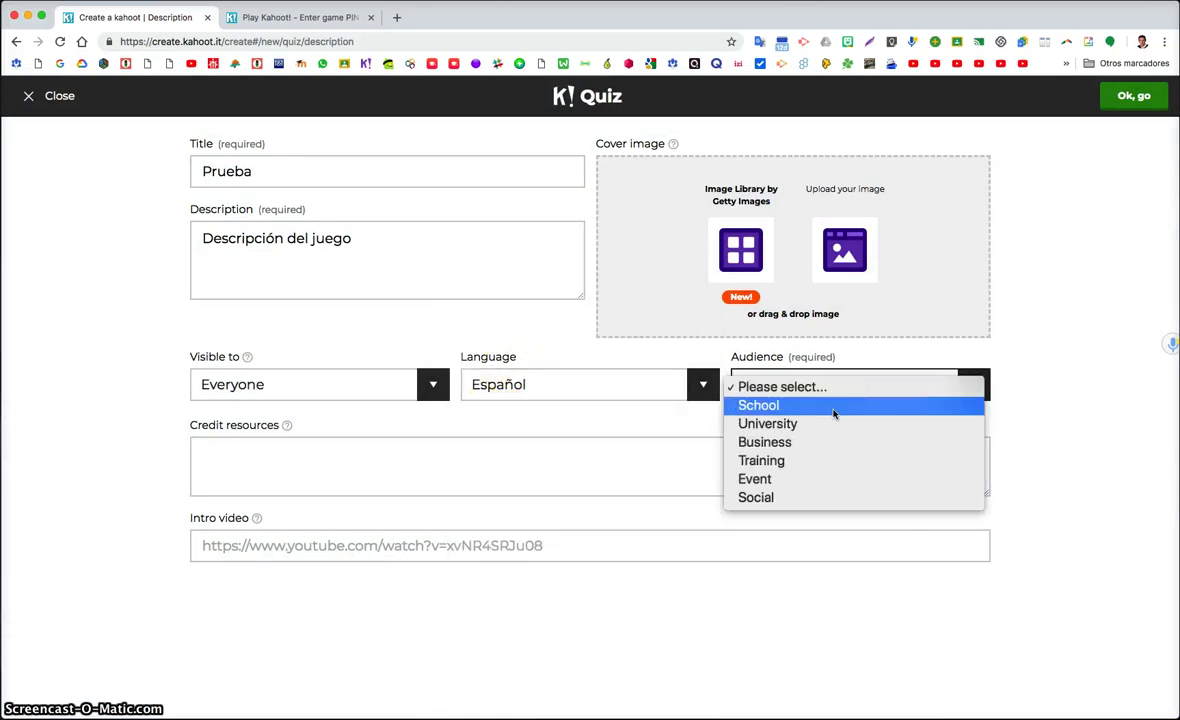
{"action": "left_click", "coordinate": [834, 411]}
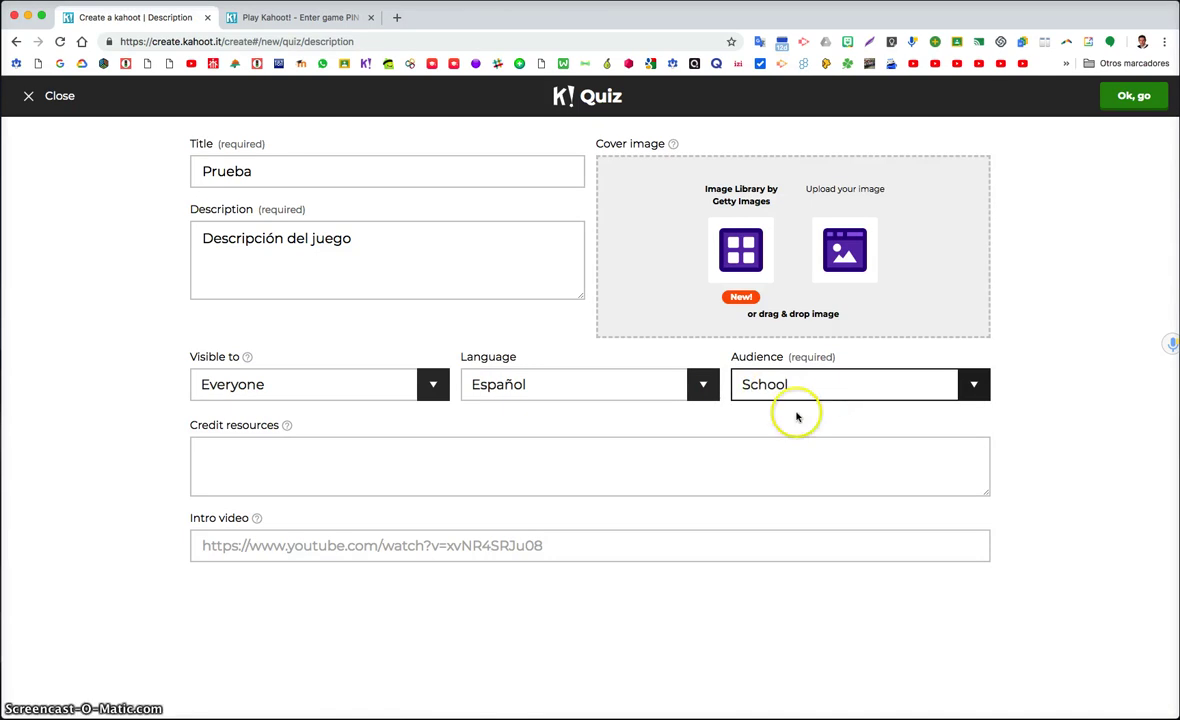
{"action": "left_click", "coordinate": [266, 445]}
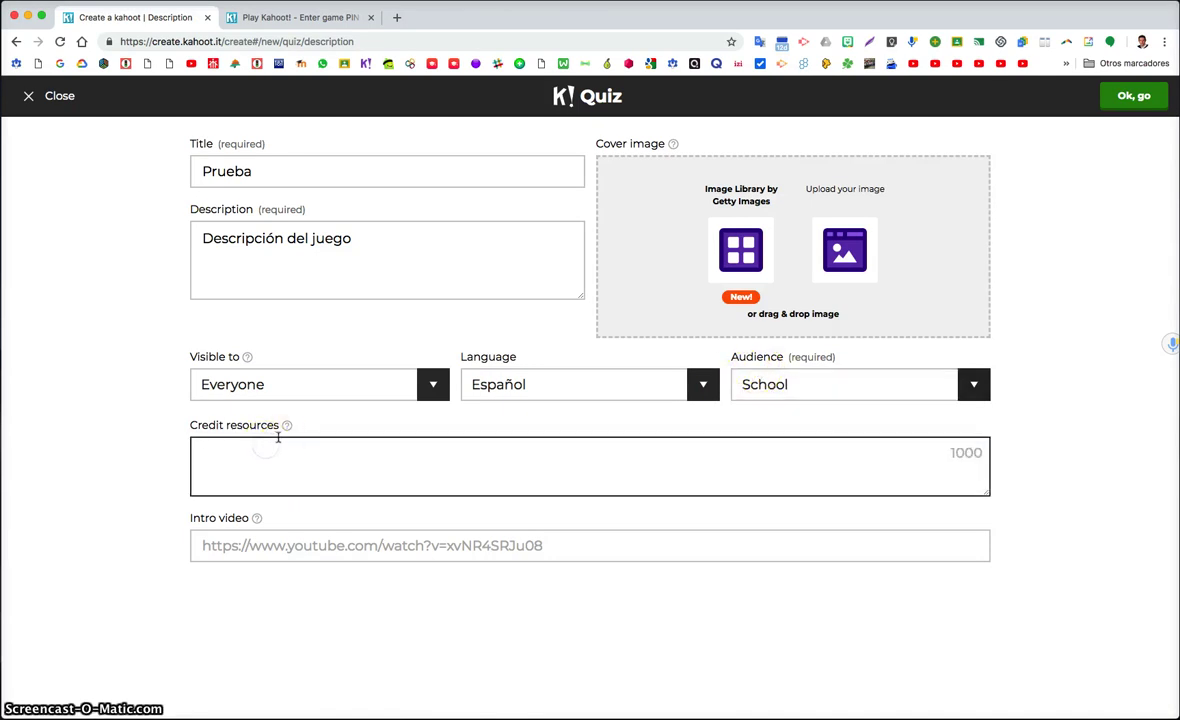
{"action": "left_click", "coordinate": [255, 545]}
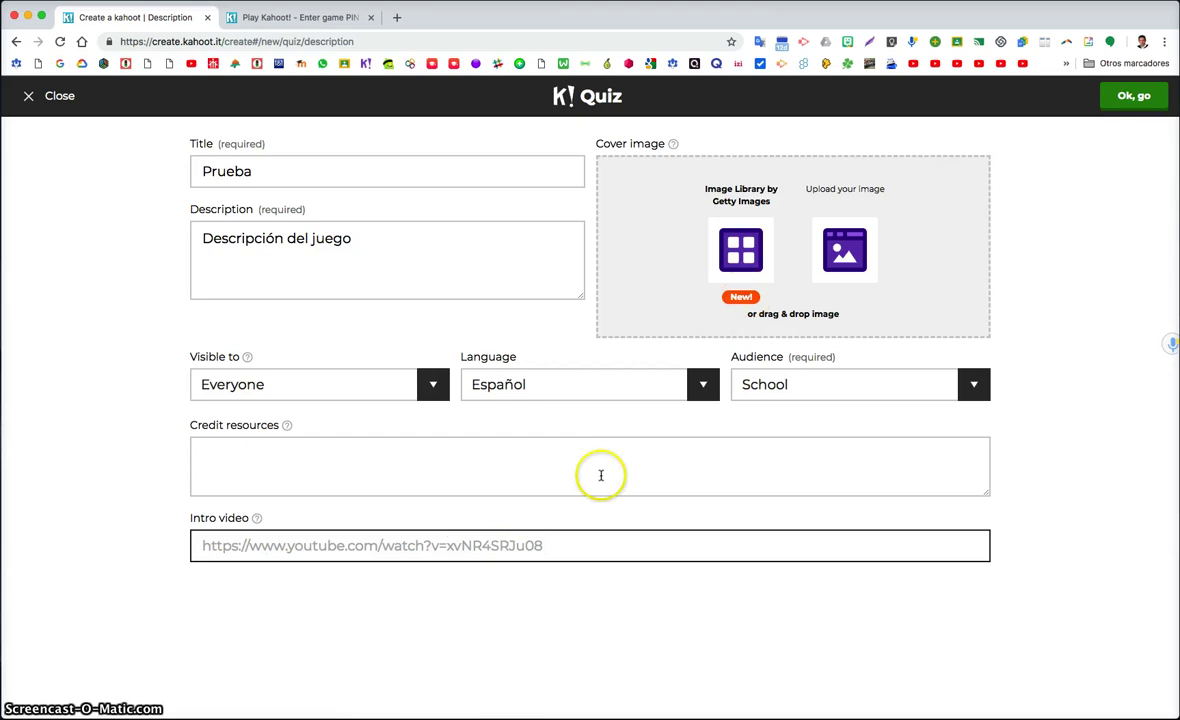
{"action": "left_click", "coordinate": [436, 506]}
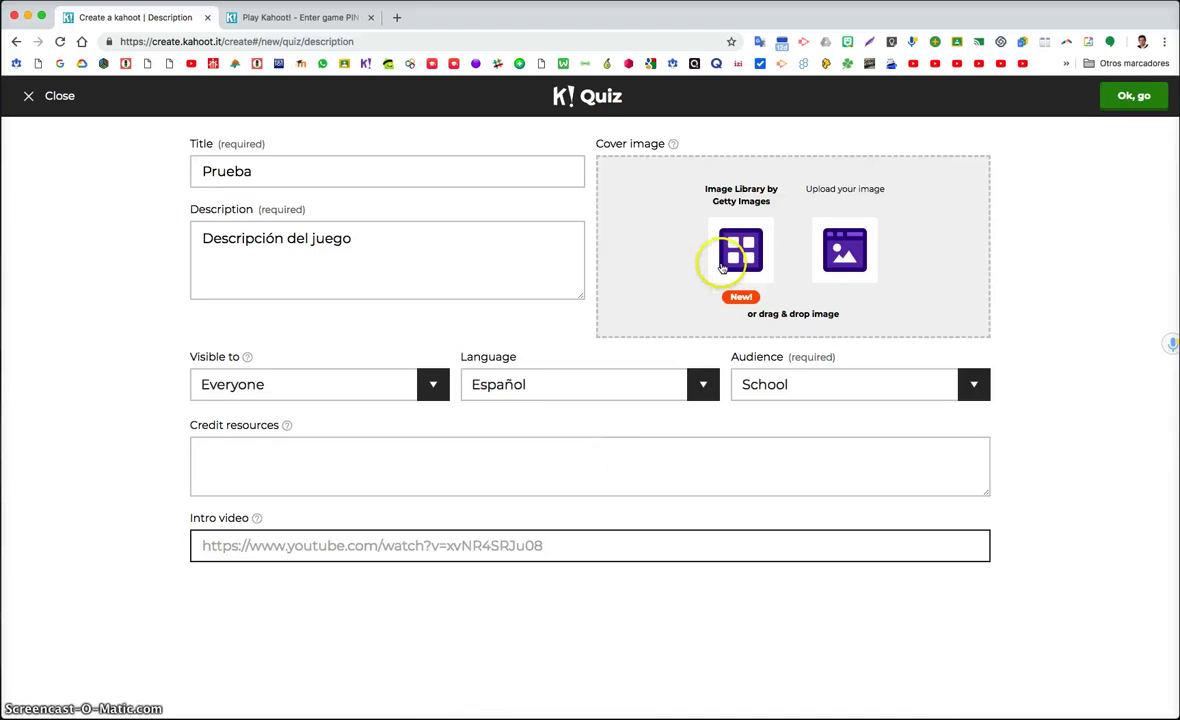
- Use the picture of three young orangutans from the image library's Animals category as the quiz's cover image
{"action": "left_click", "coordinate": [852, 256]}
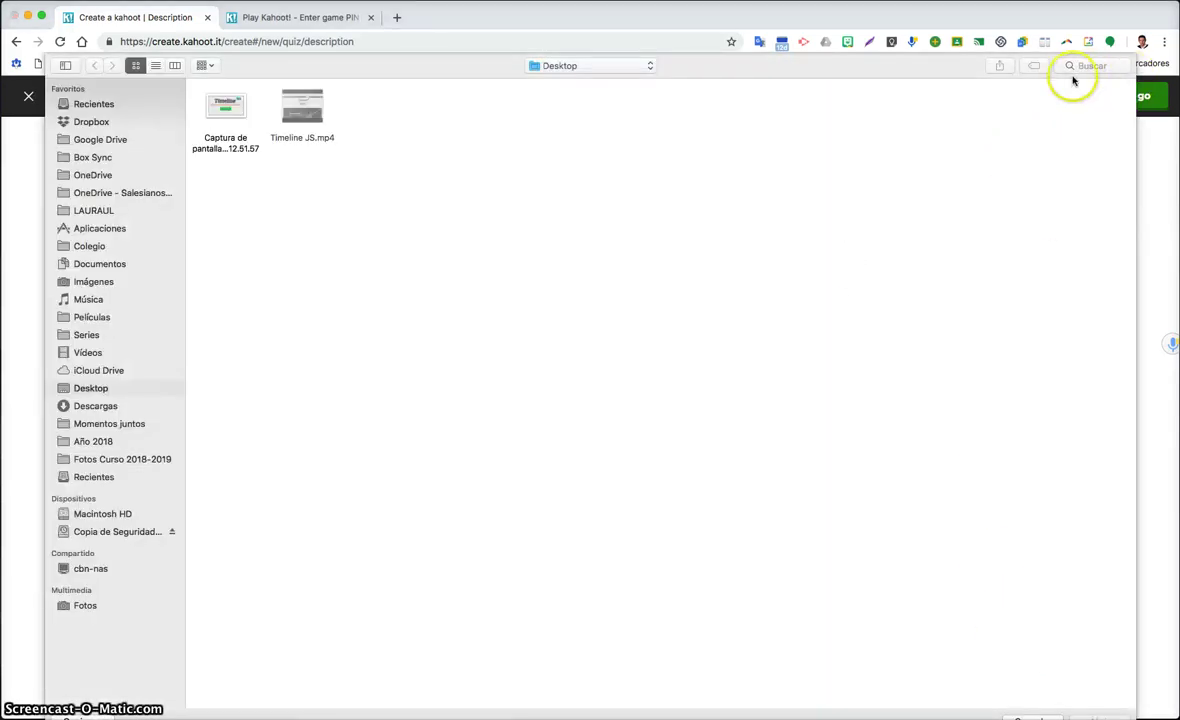
{"action": "key", "text": "Escape"}
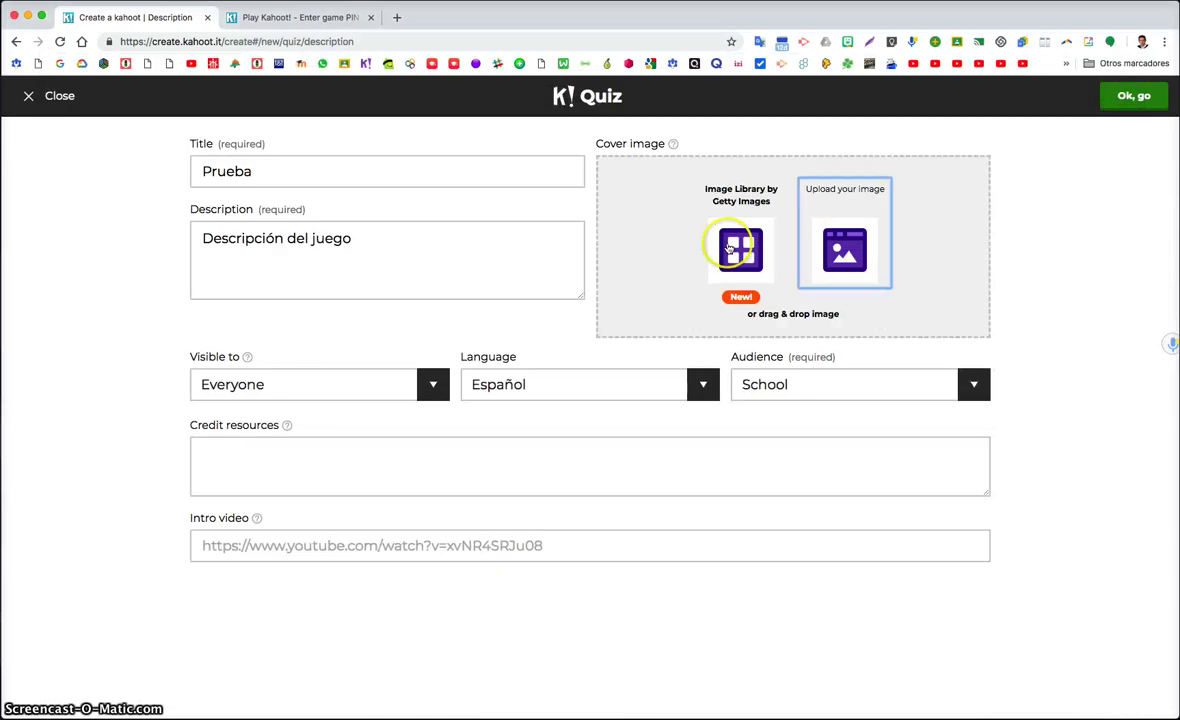
{"action": "left_click", "coordinate": [735, 245]}
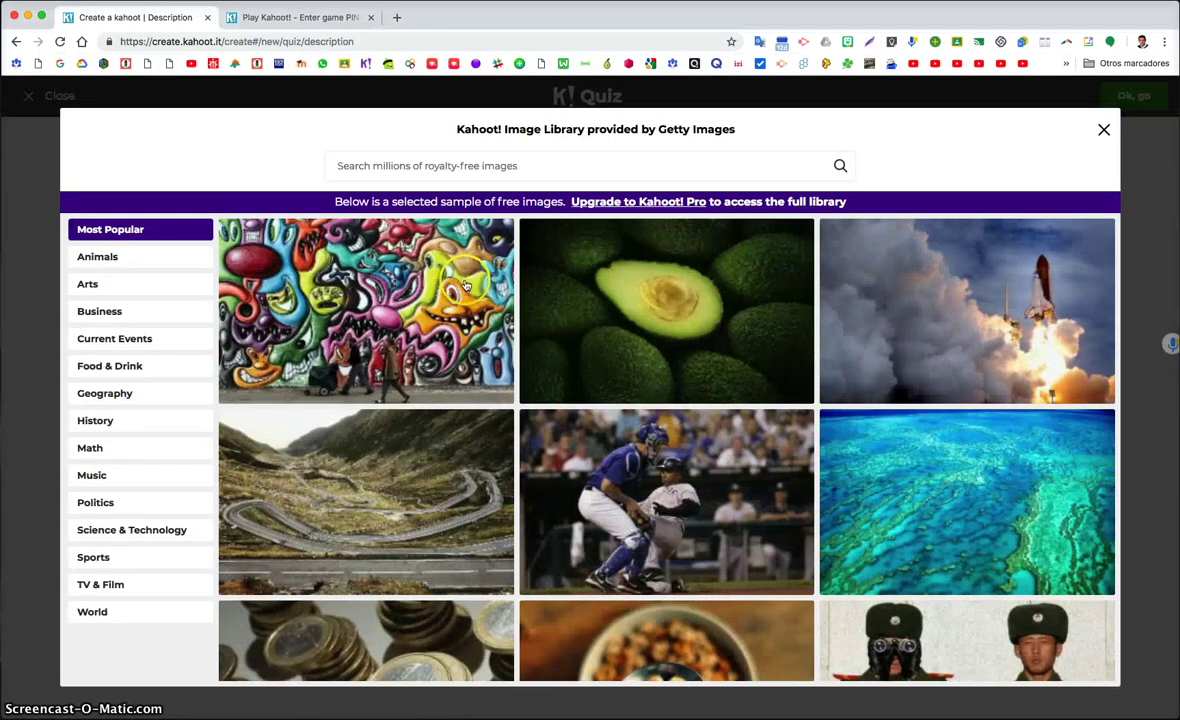
{"action": "left_click", "coordinate": [153, 258]}
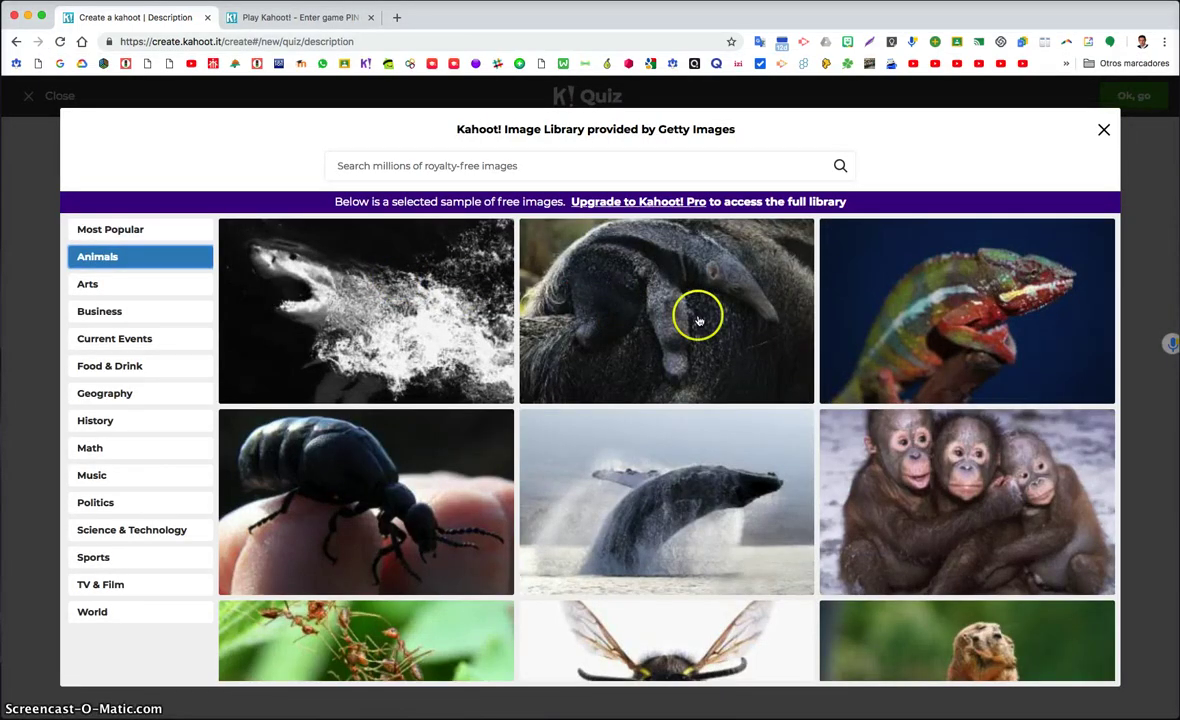
{"action": "left_click", "coordinate": [828, 445]}
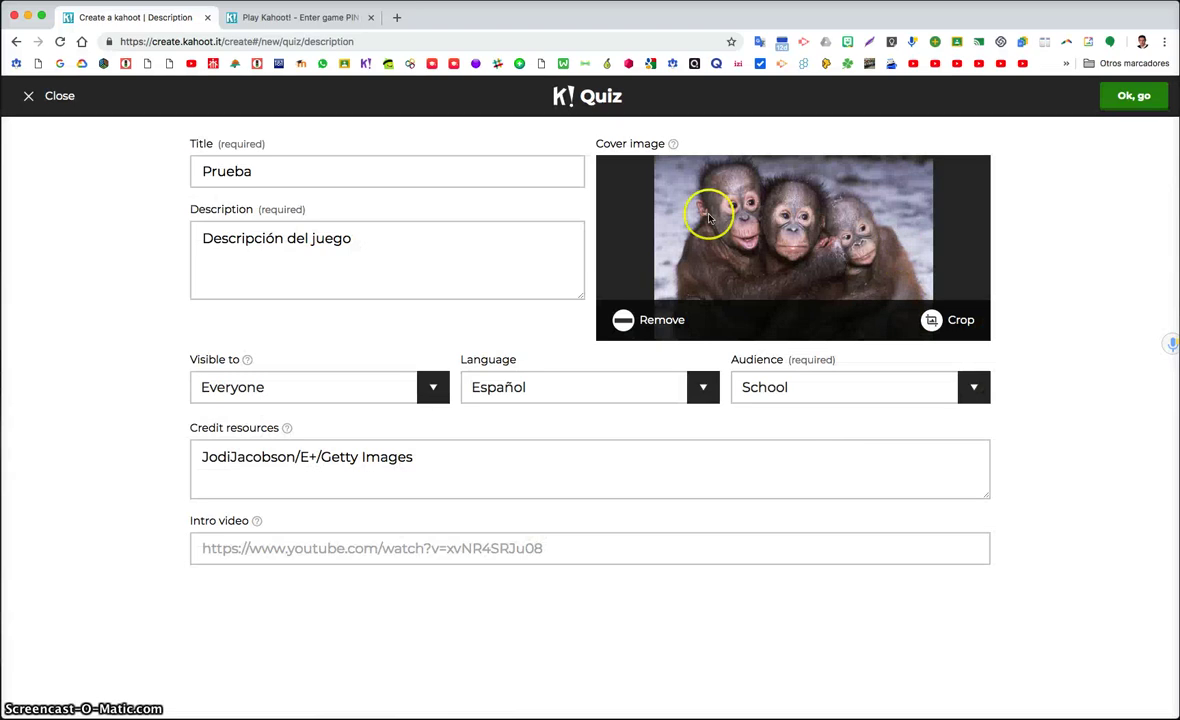
- Confirm the quiz description and add a first question titled "Título de la pregunta"
{"action": "left_click", "coordinate": [1135, 100]}
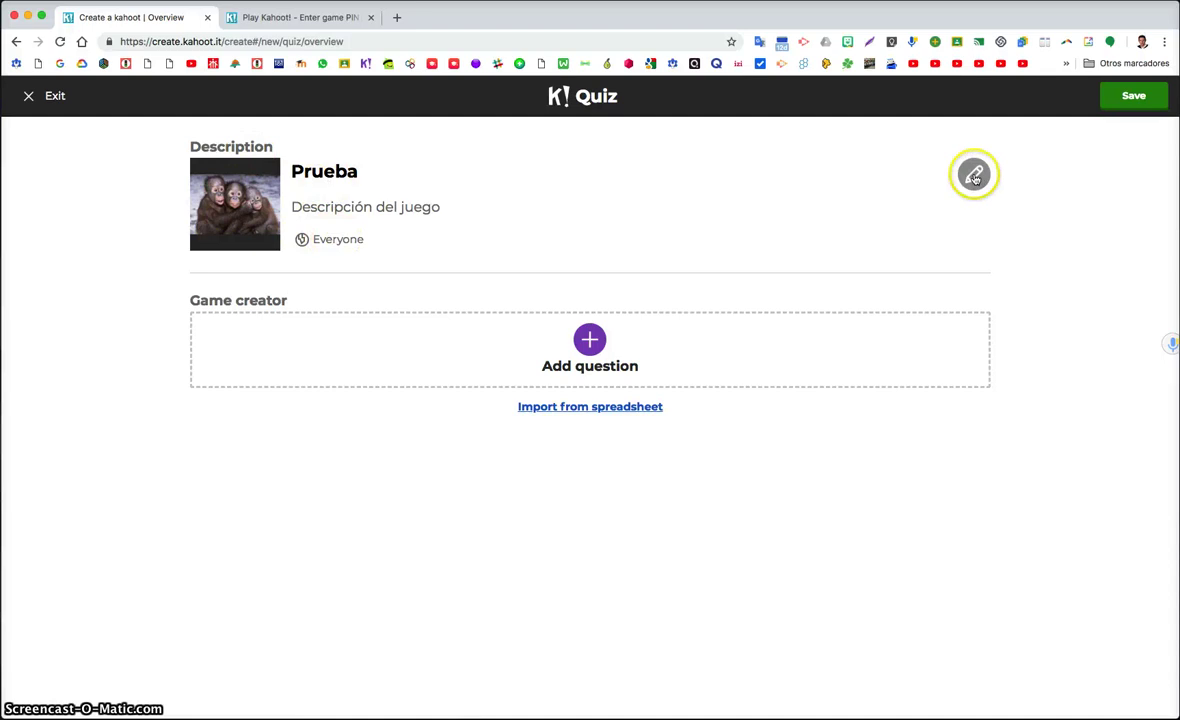
{"action": "left_click", "coordinate": [589, 340]}
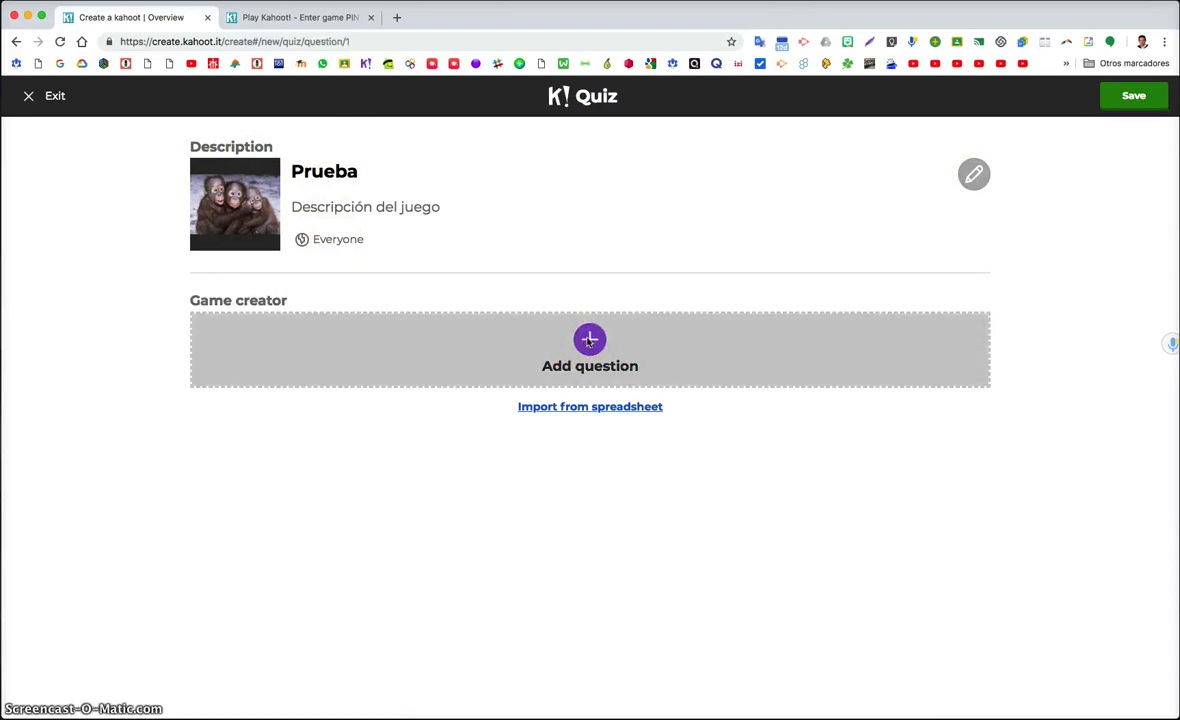
{"action": "left_click", "coordinate": [406, 173]}
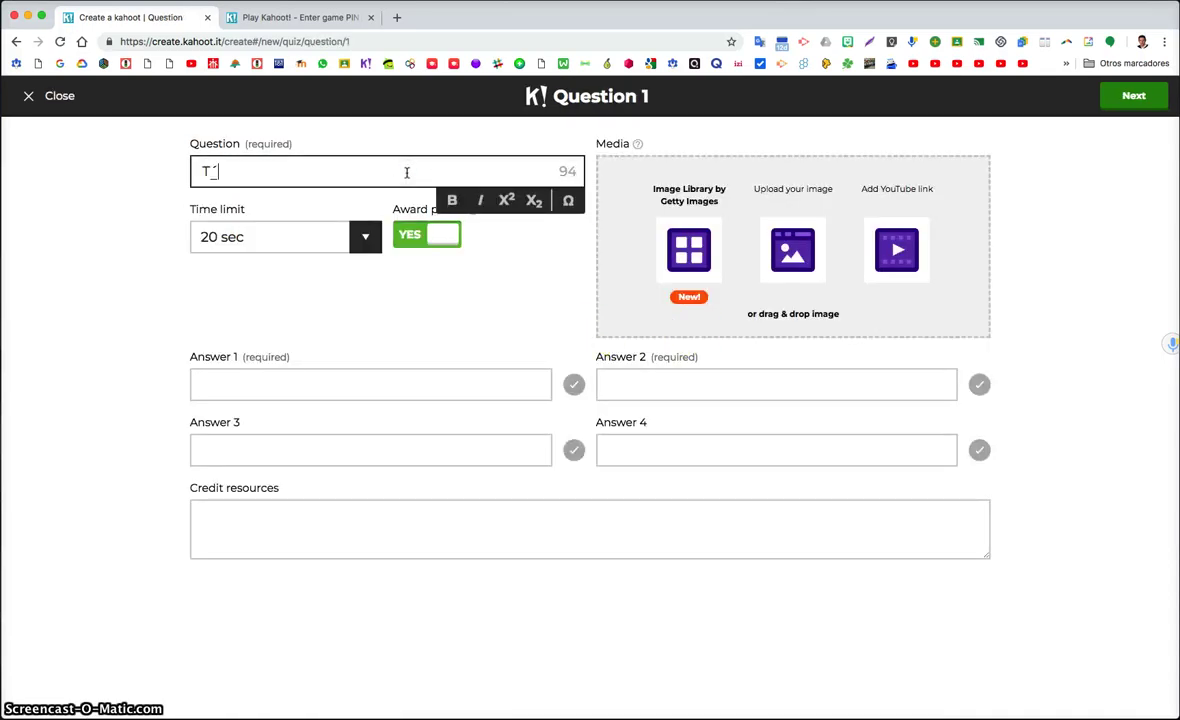
{"action": "type", "text": "Título de la pregunta"}
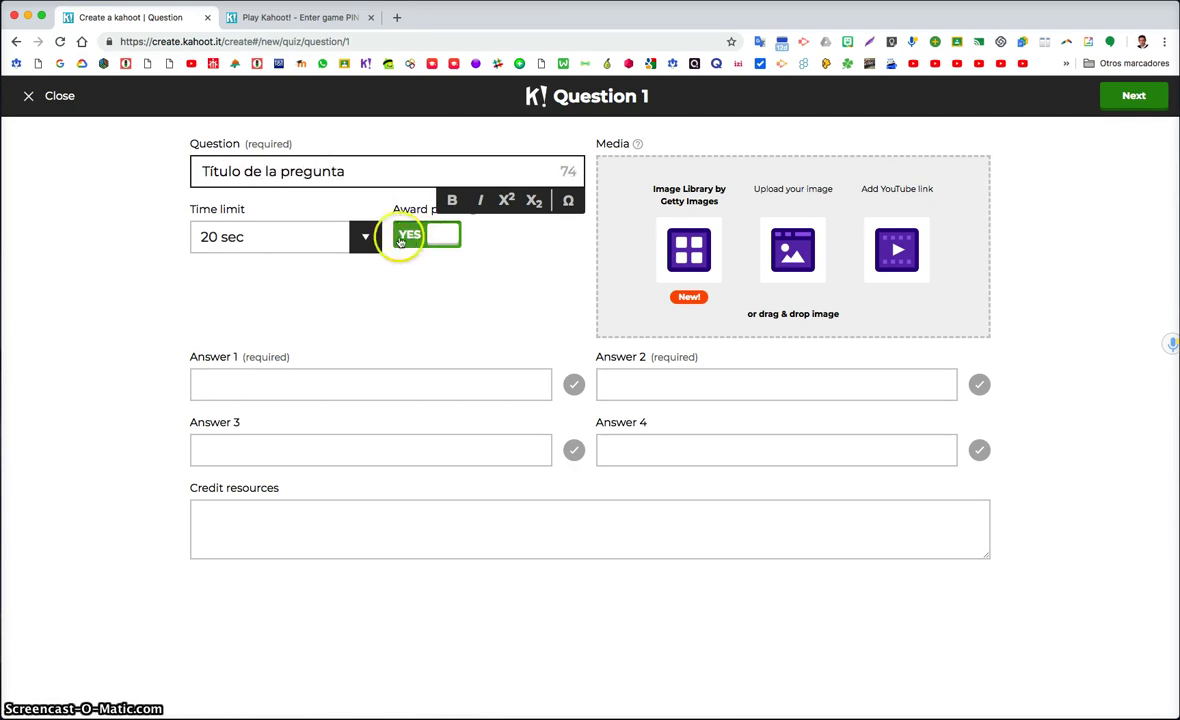
- Review the question's time limit choices, keep 20 sec, and turn off awarding points
{"action": "left_click", "coordinate": [345, 237]}
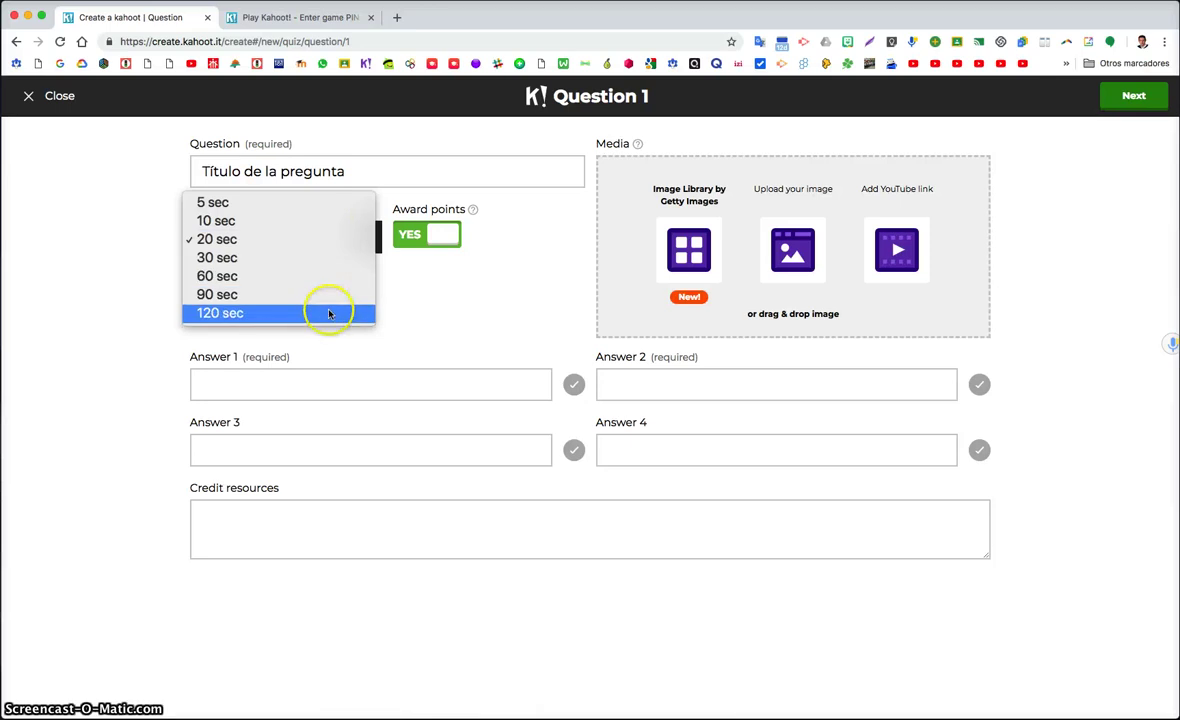
{"action": "left_click", "coordinate": [430, 275]}
{"action": "left_click", "coordinate": [448, 237]}
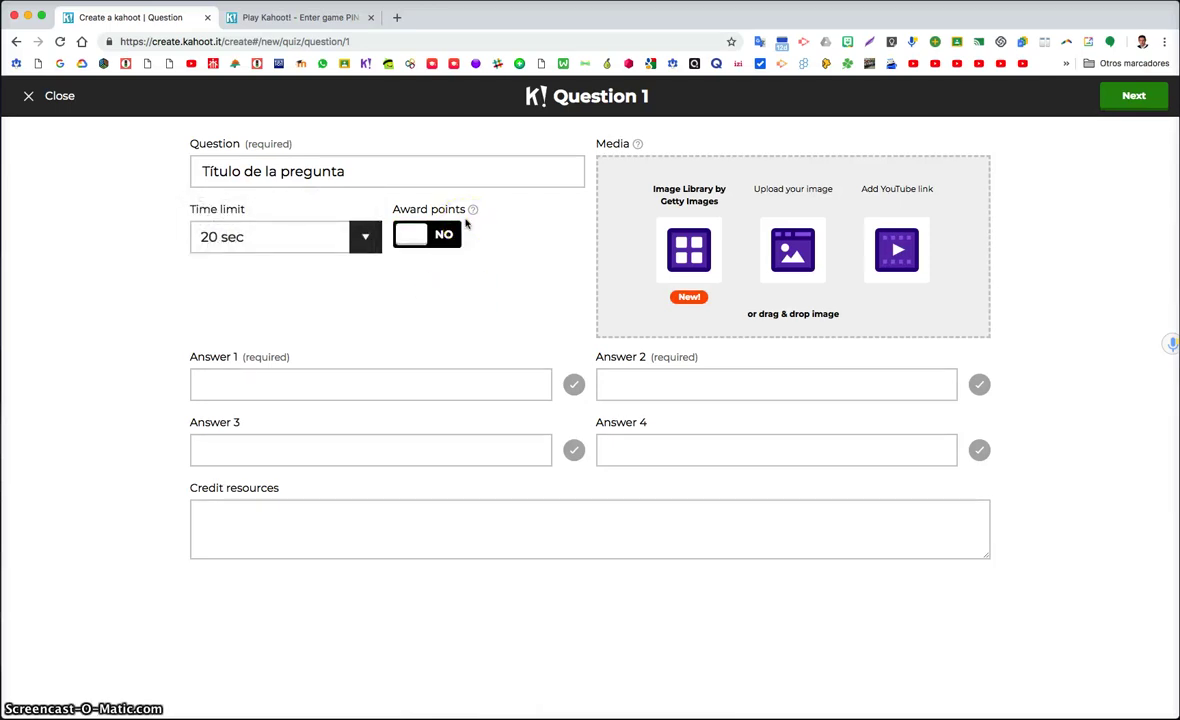
- Fill in the question's four answers as A, B, C and D
{"action": "left_click", "coordinate": [387, 382]}
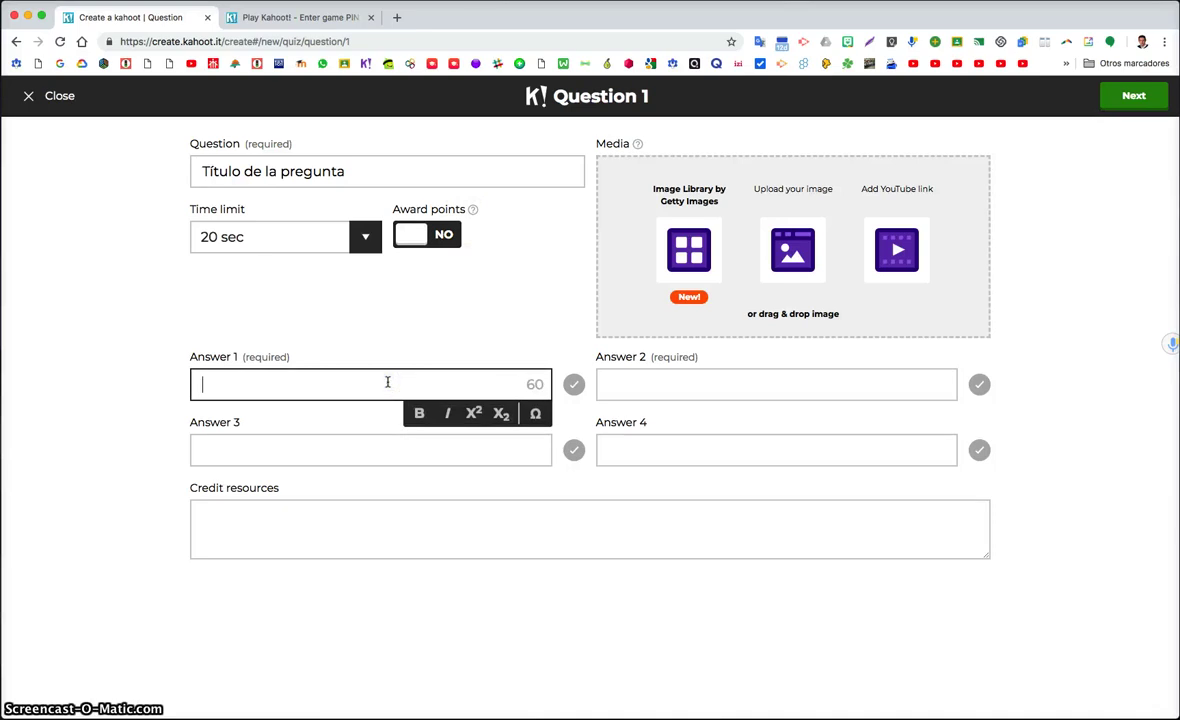
{"action": "type", "text": "A"}
{"action": "left_click", "coordinate": [757, 381]}
{"action": "type", "text": "B"}
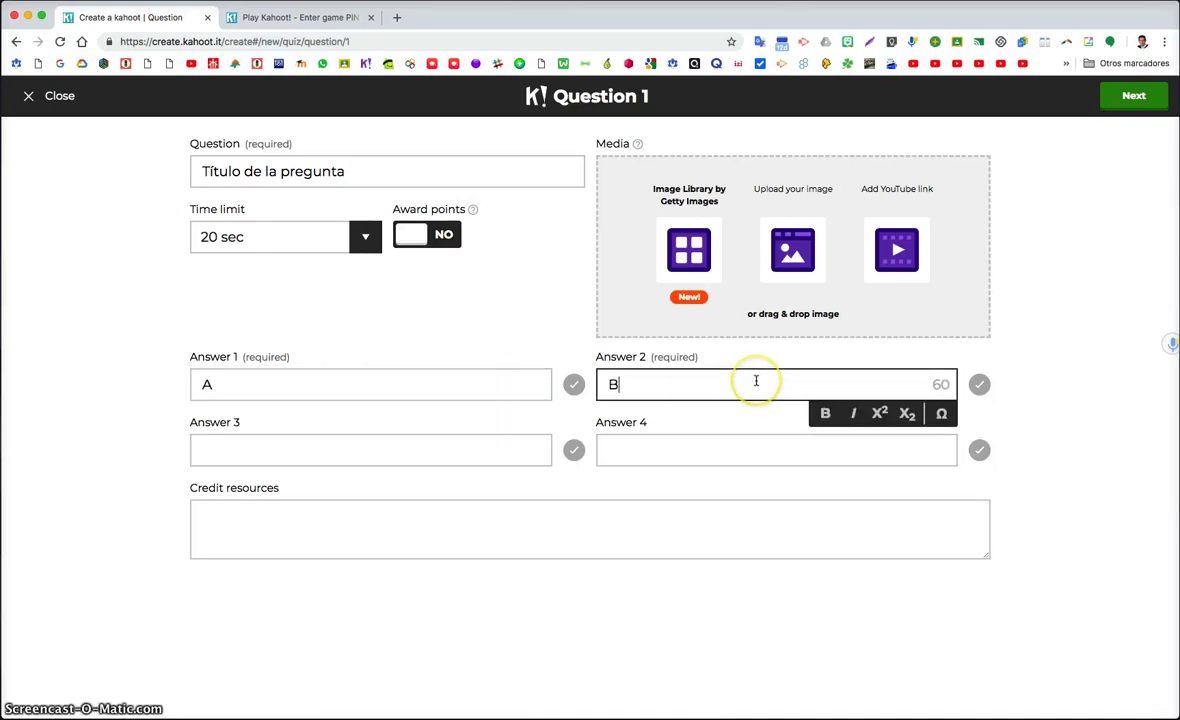
{"action": "left_click", "coordinate": [503, 447]}
{"action": "type", "text": "C"}
{"action": "left_click", "coordinate": [780, 450]}
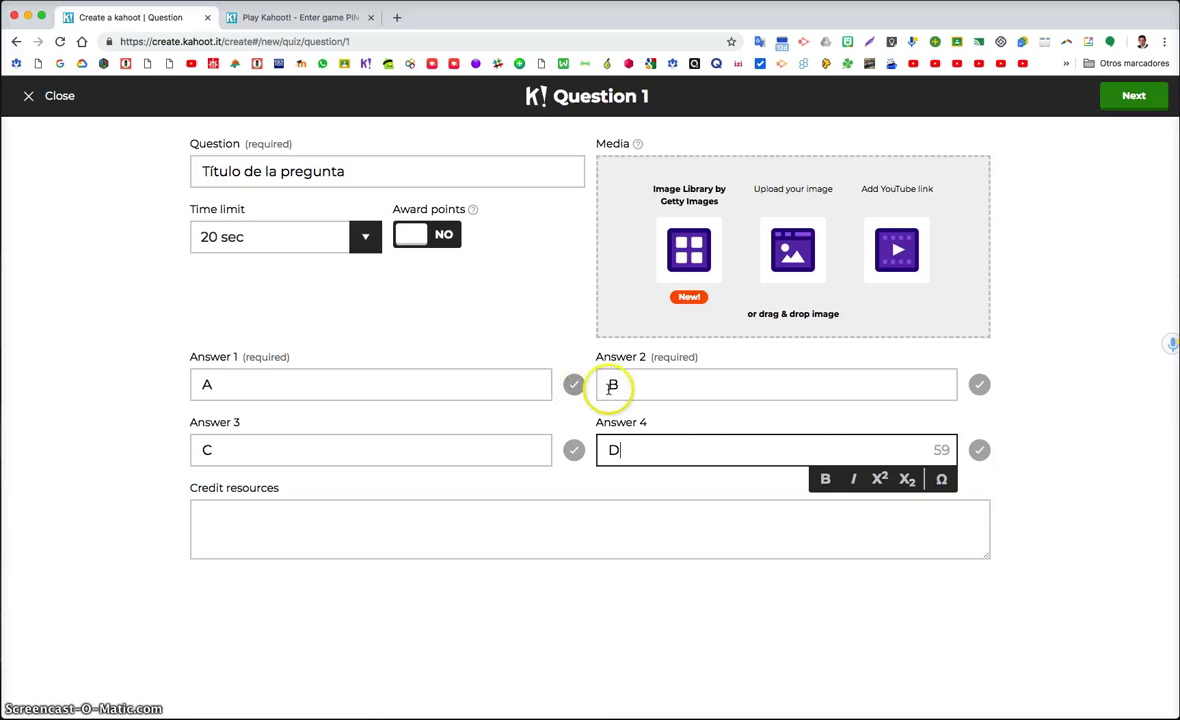
- Mark answers A and B as the correct answers to the question
{"action": "left_click", "coordinate": [575, 386]}
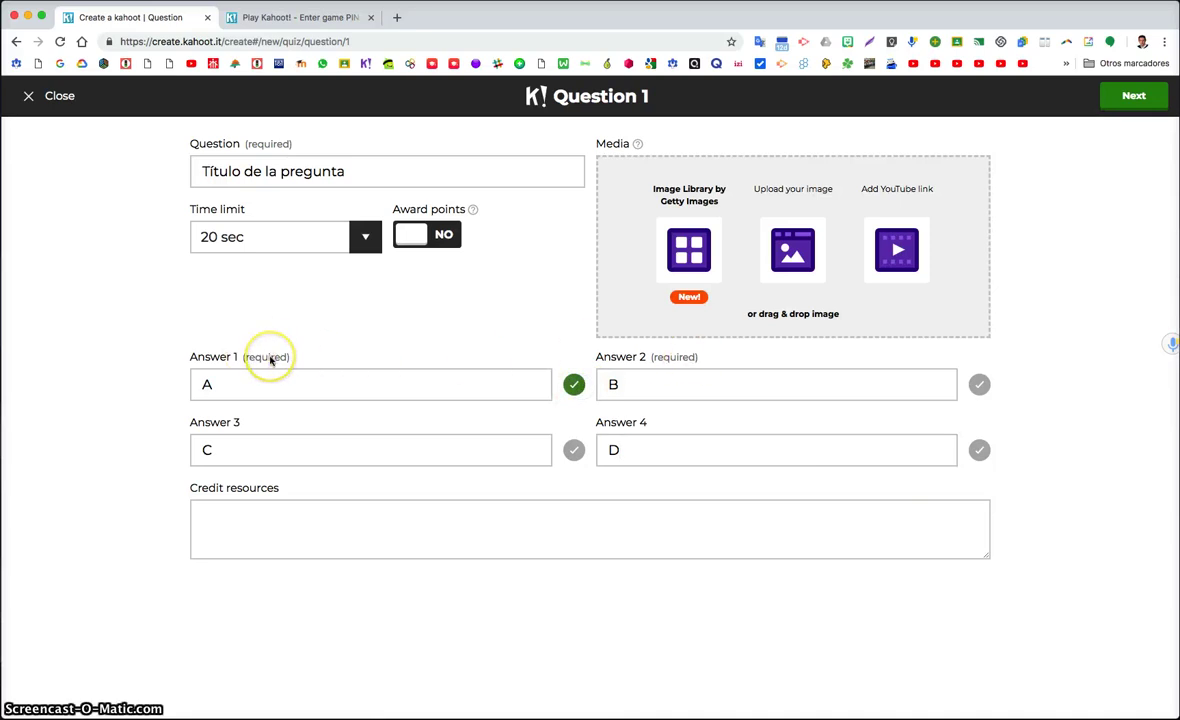
{"action": "left_click", "coordinate": [980, 386]}
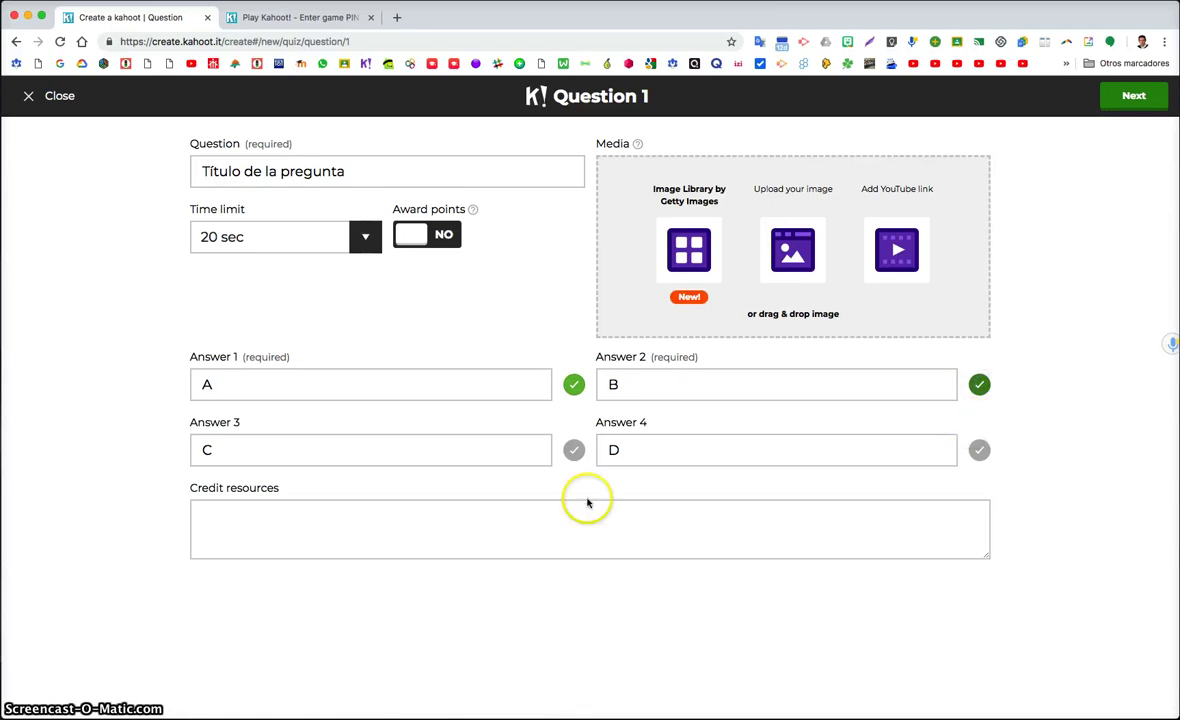
{"action": "left_click", "coordinate": [512, 512]}
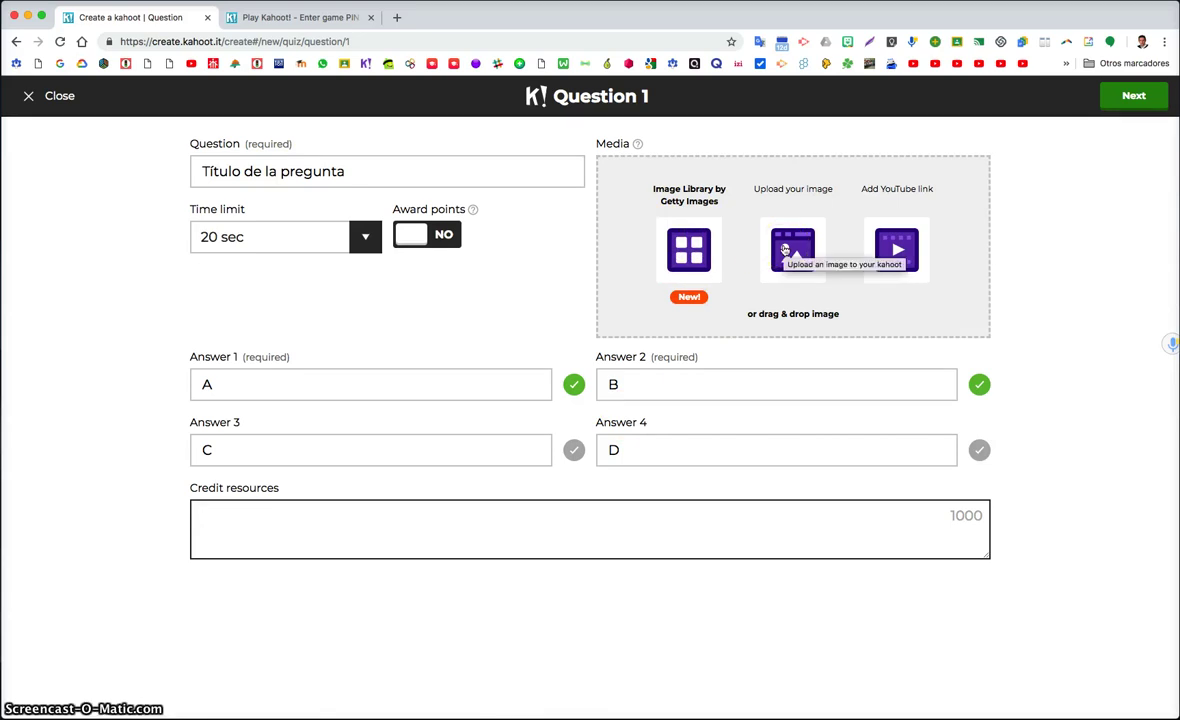
- Examine the options for attaching a YouTube video to the question, and close them without adding one
{"action": "left_click", "coordinate": [900, 246]}
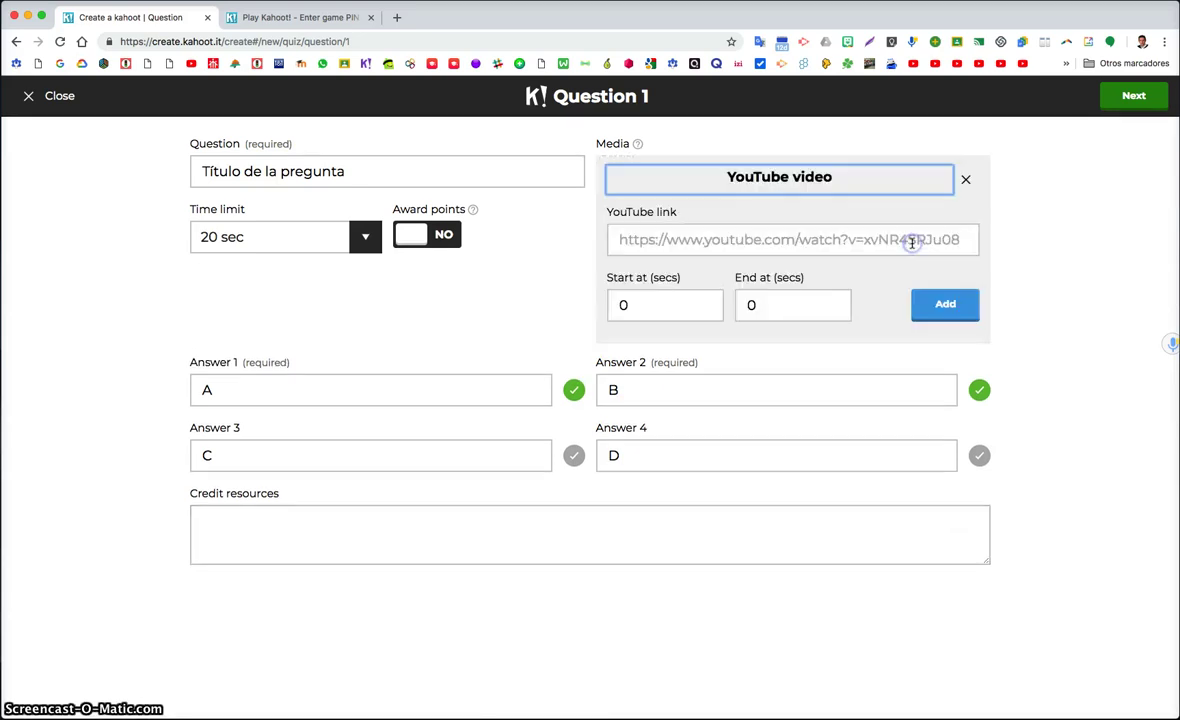
{"action": "left_click", "coordinate": [964, 182]}
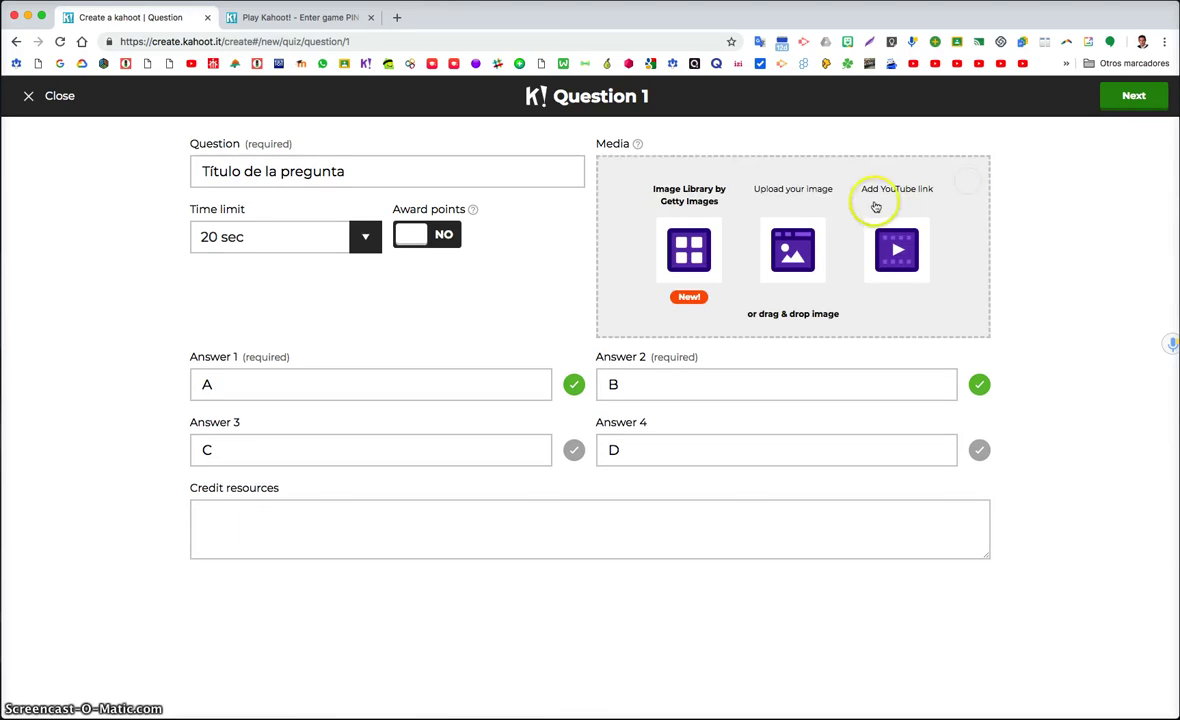
{"action": "left_click", "coordinate": [894, 250]}
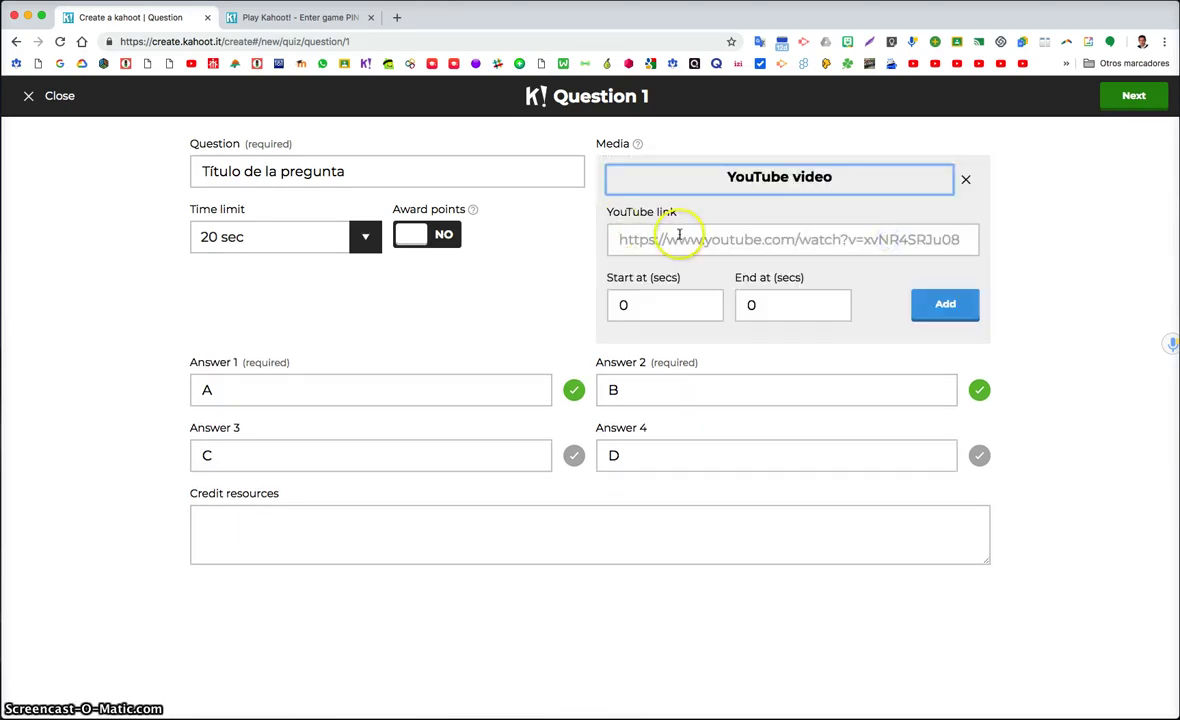
{"action": "left_click", "coordinate": [965, 179]}
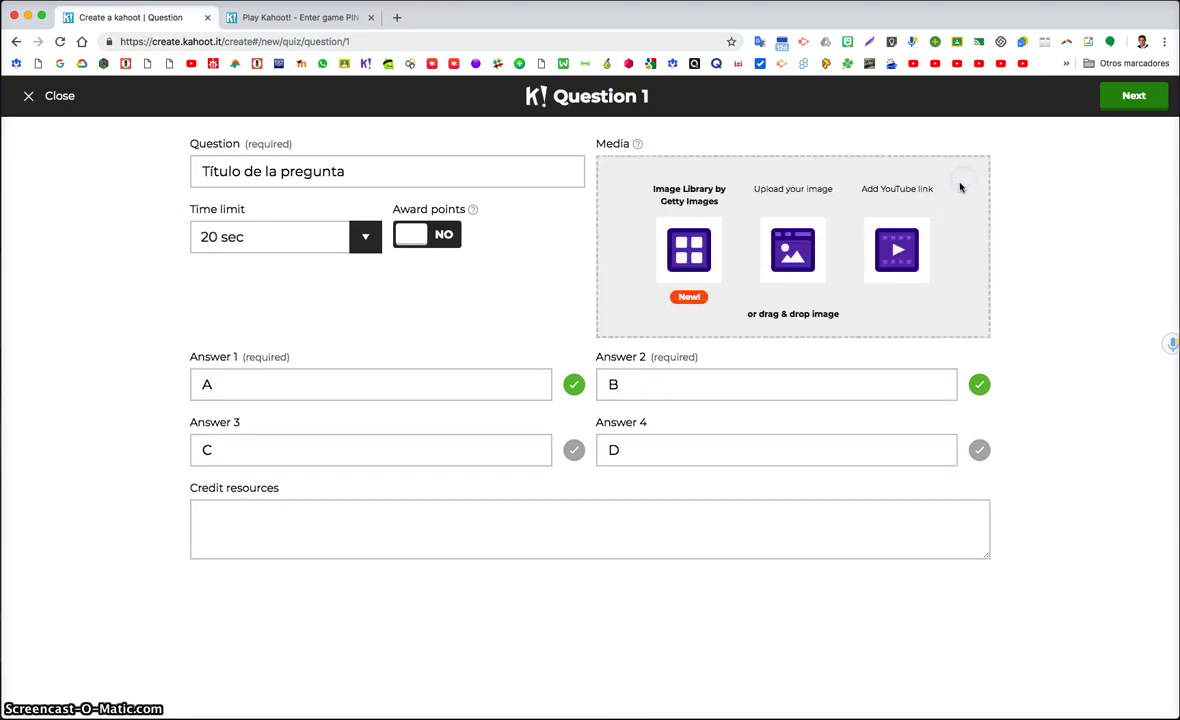
- Finish the first question, try out reordering it in the question list, and save the quiz
{"action": "left_click", "coordinate": [1127, 96]}
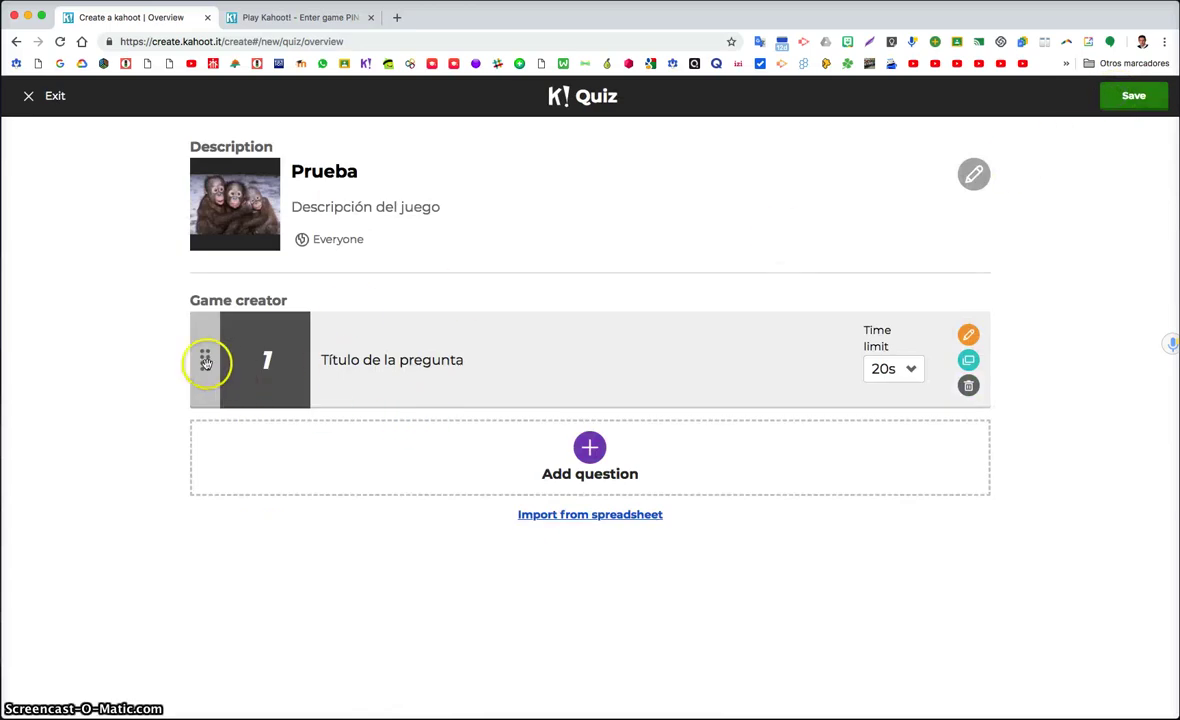
{"action": "left_click_drag", "start_coordinate": [204, 360], "coordinate": [207, 450]}
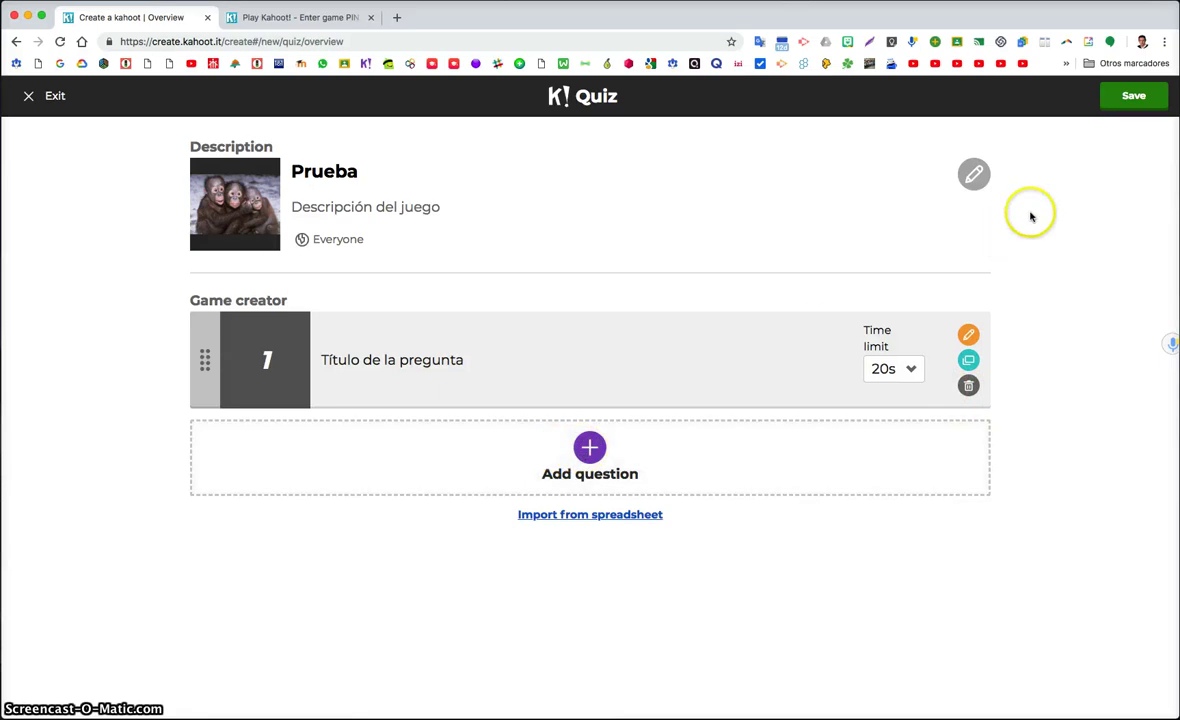
{"action": "left_click", "coordinate": [1128, 100]}
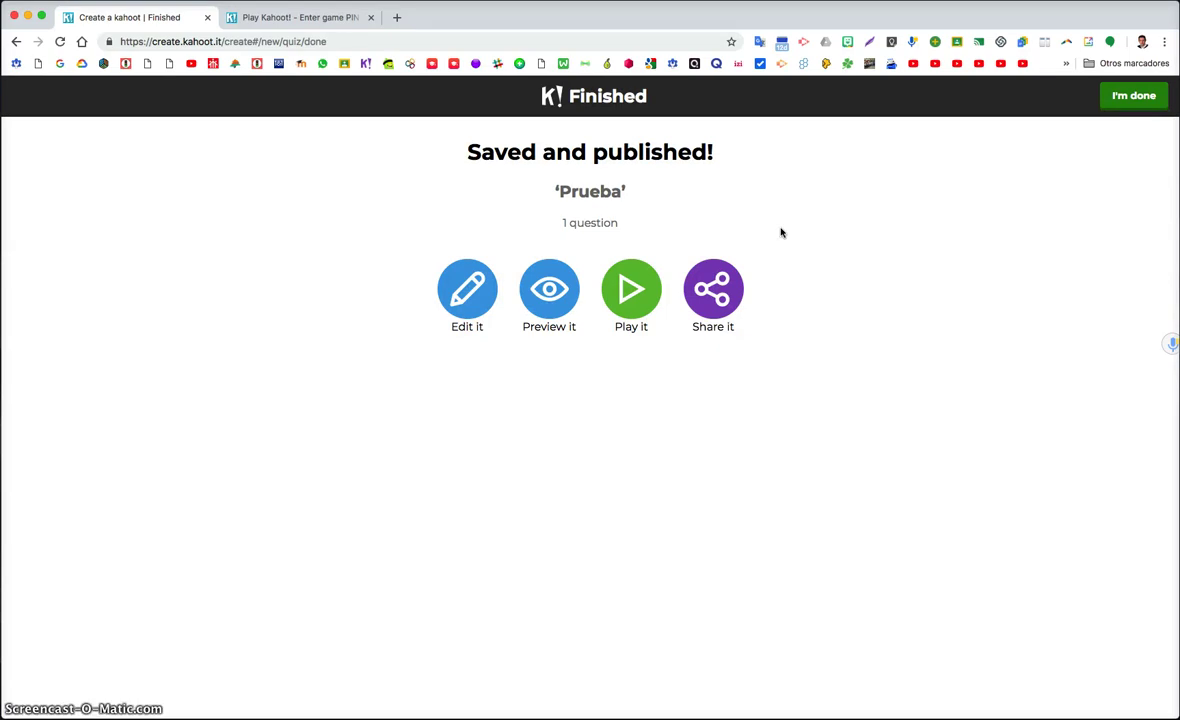
- Open the preview of the saved quiz and turn off Podium in its game options
{"action": "left_click", "coordinate": [542, 286]}
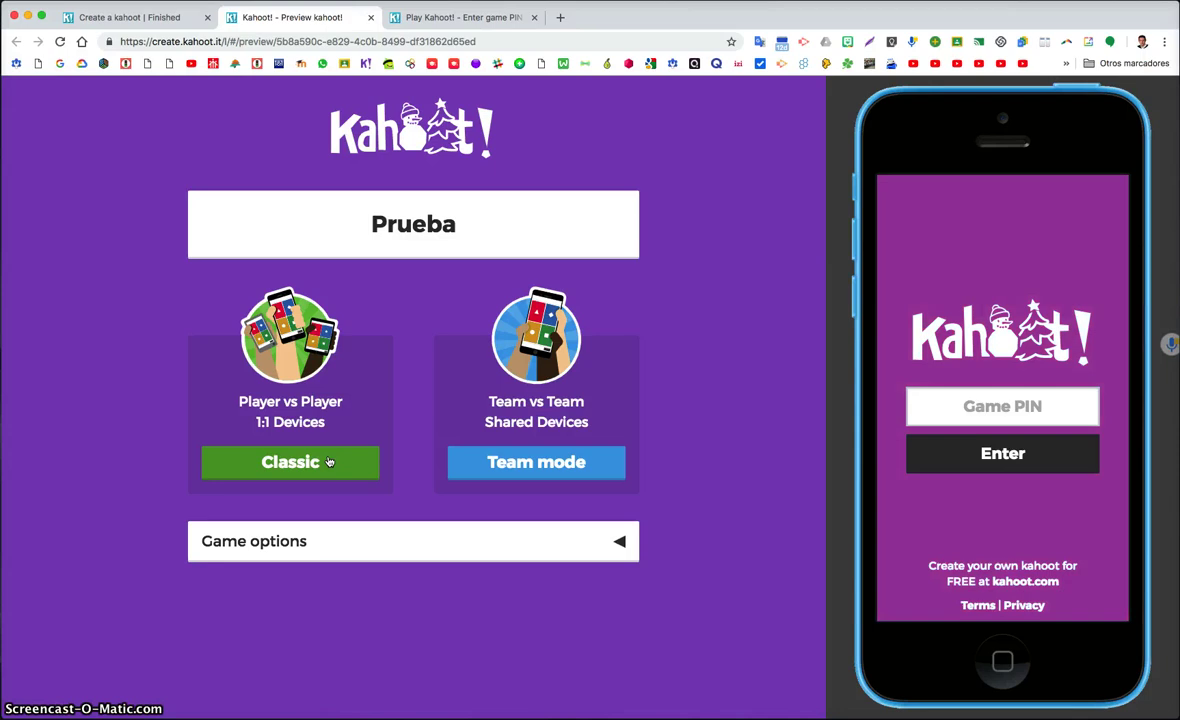
{"action": "left_click", "coordinate": [408, 538]}
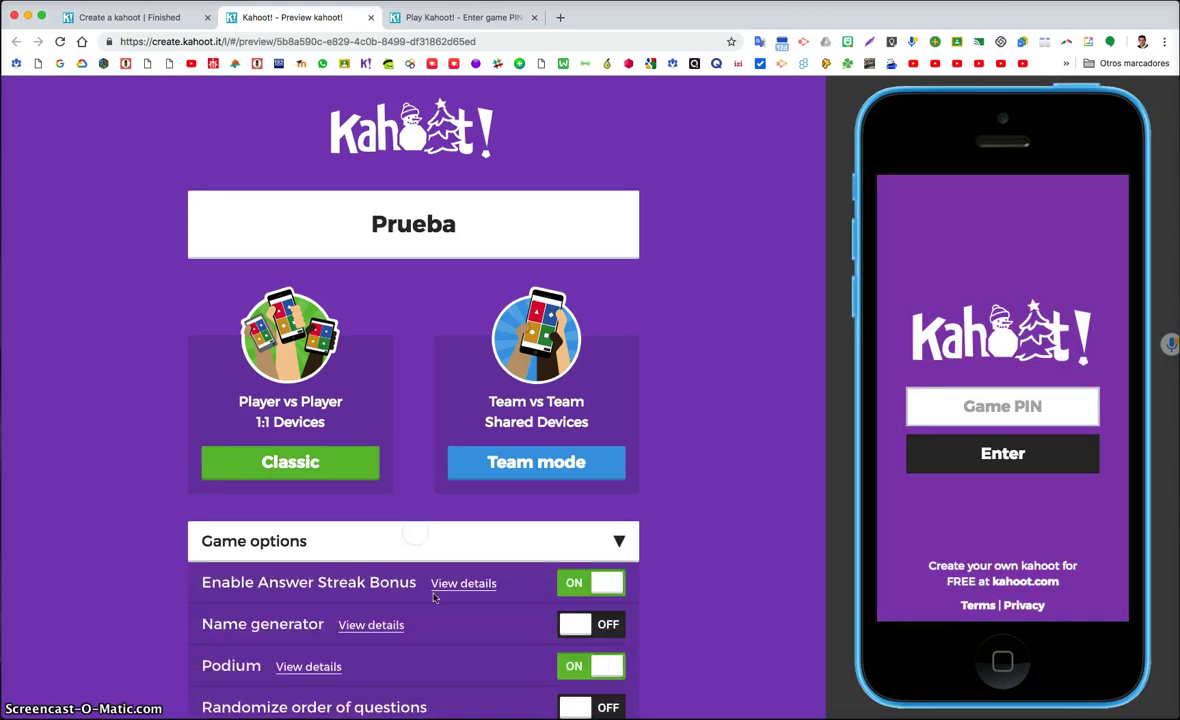
{"action": "scroll", "coordinate": [570, 600], "scroll_direction": "down", "scroll_amount": 2}
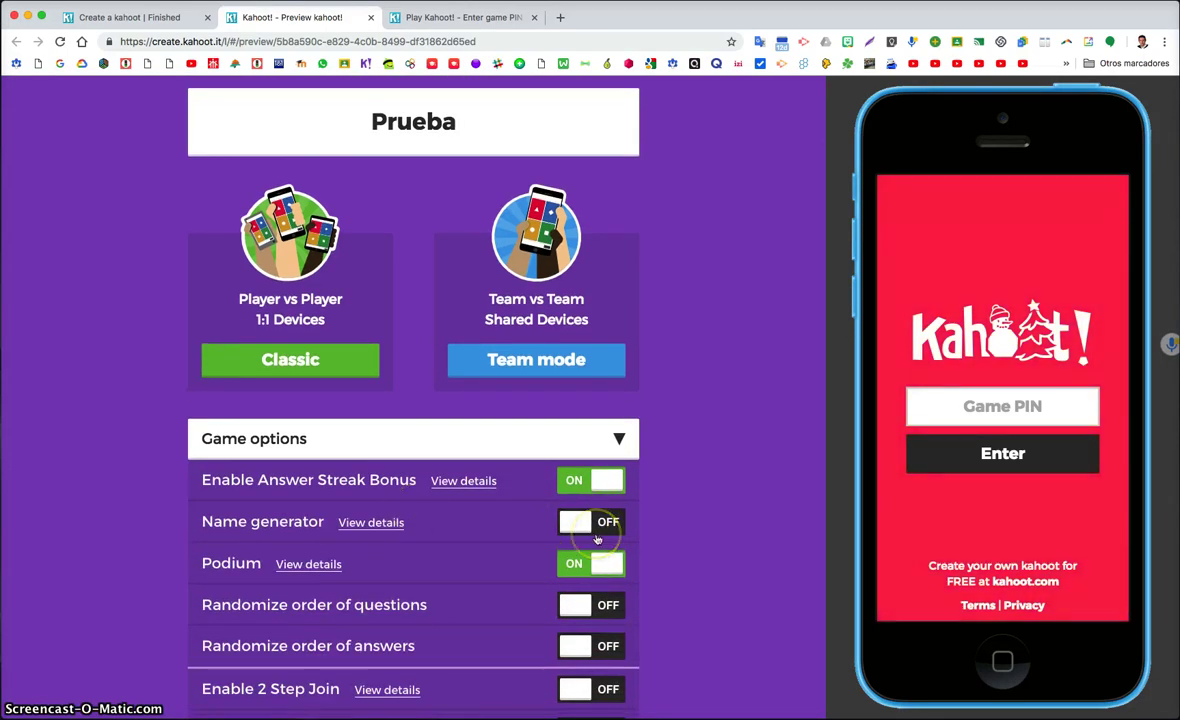
{"action": "left_click", "coordinate": [601, 533]}
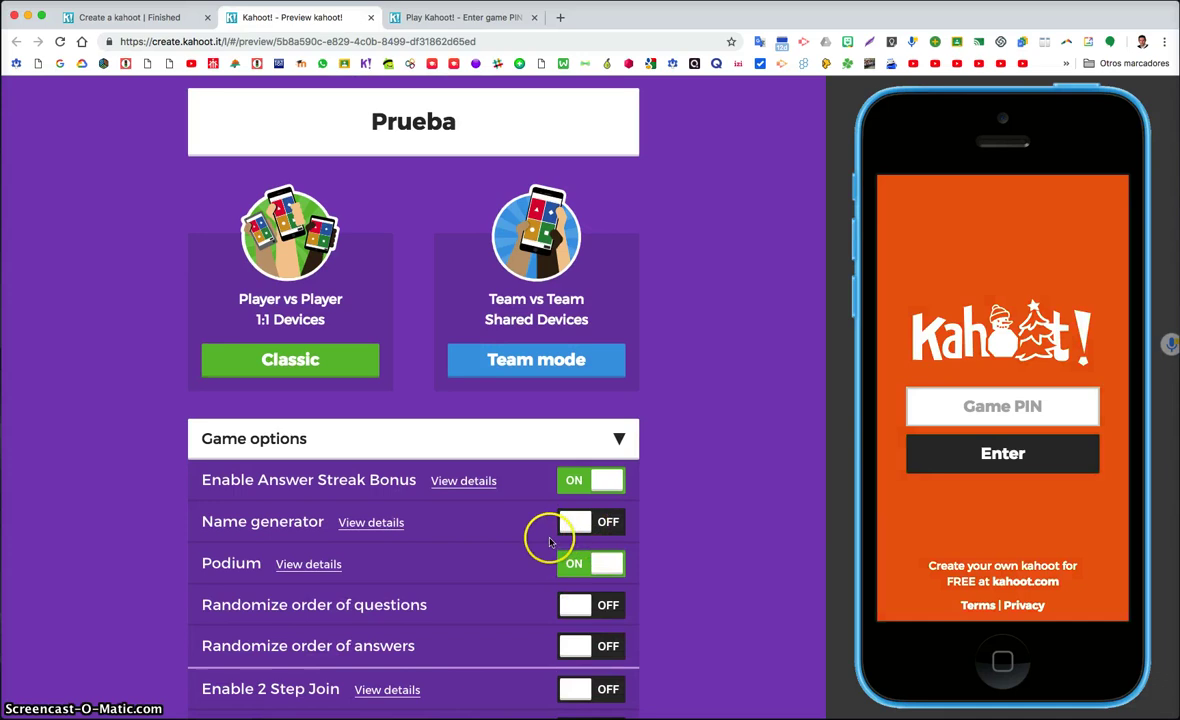
{"action": "left_click", "coordinate": [585, 563]}
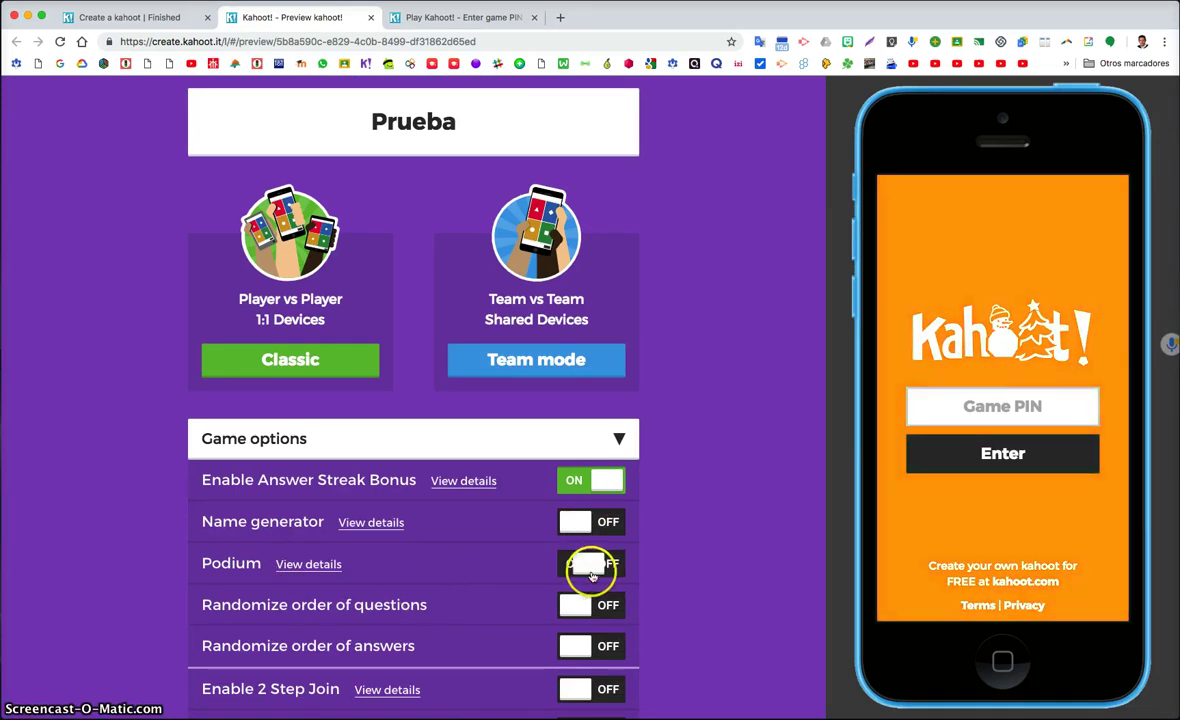
{"action": "scroll", "coordinate": [550, 512], "scroll_direction": "down", "scroll_amount": 1}
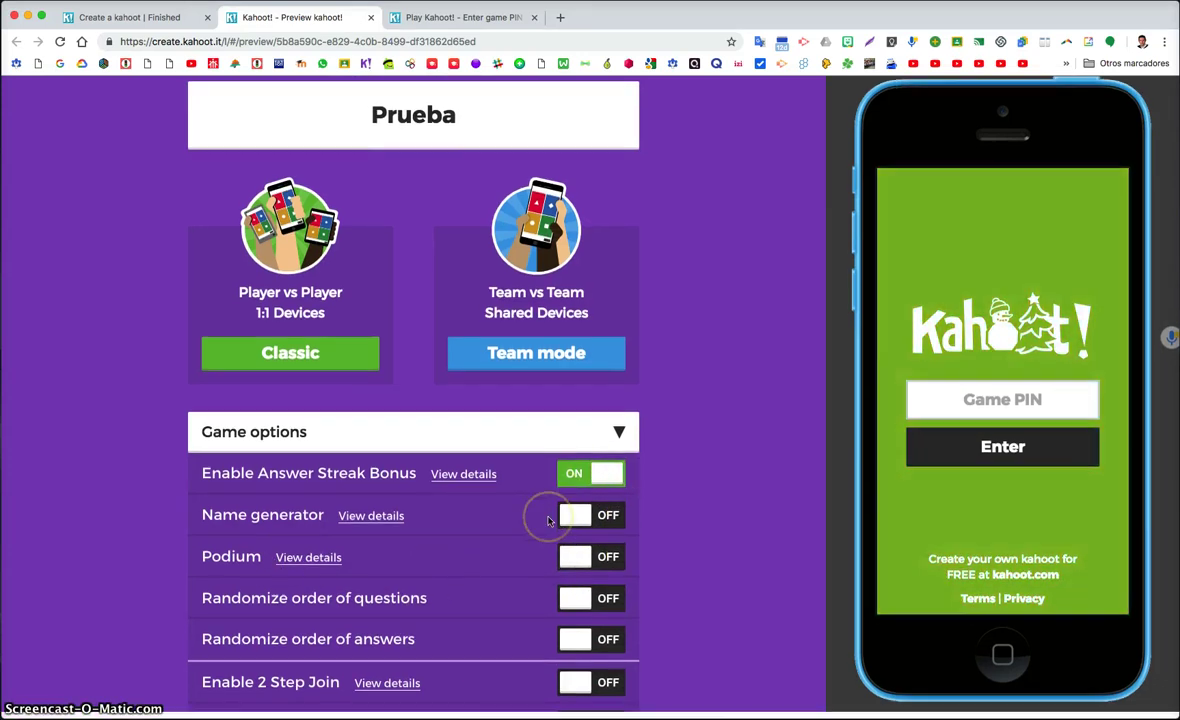
{"action": "scroll", "coordinate": [549, 520], "scroll_direction": "up", "scroll_amount": 1}
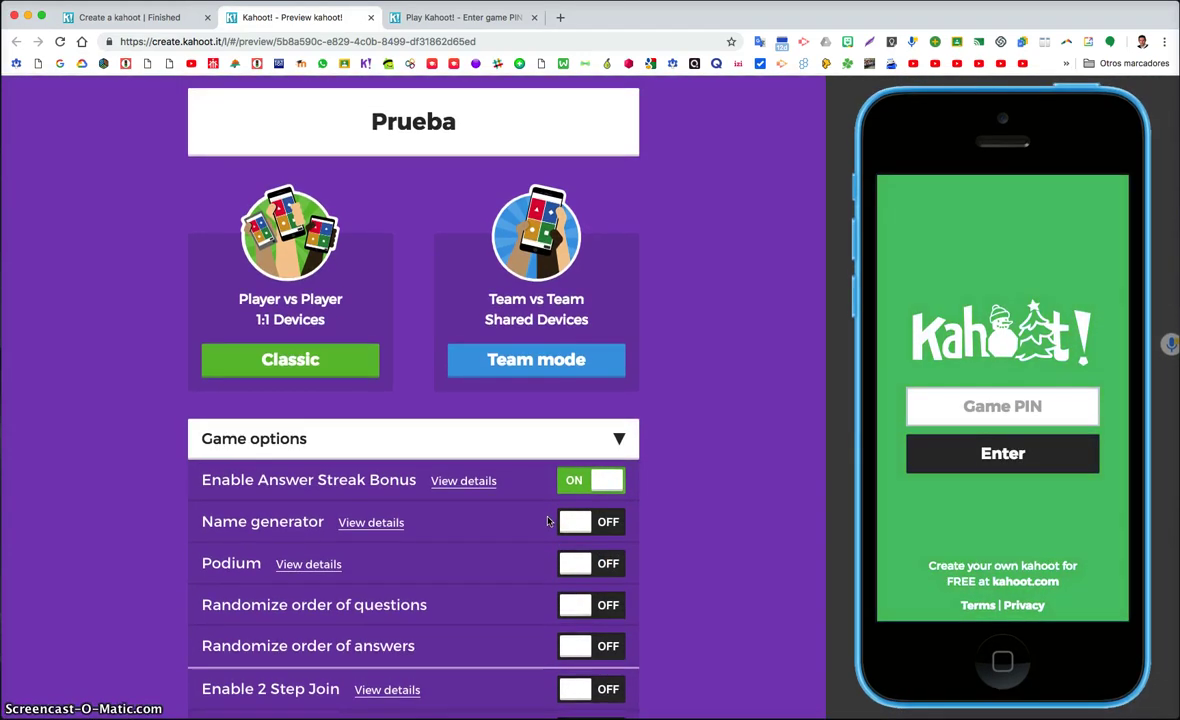
- Launch the preview in Classic mode and enter its game PIN on the simulated phone
{"action": "left_click", "coordinate": [312, 358]}
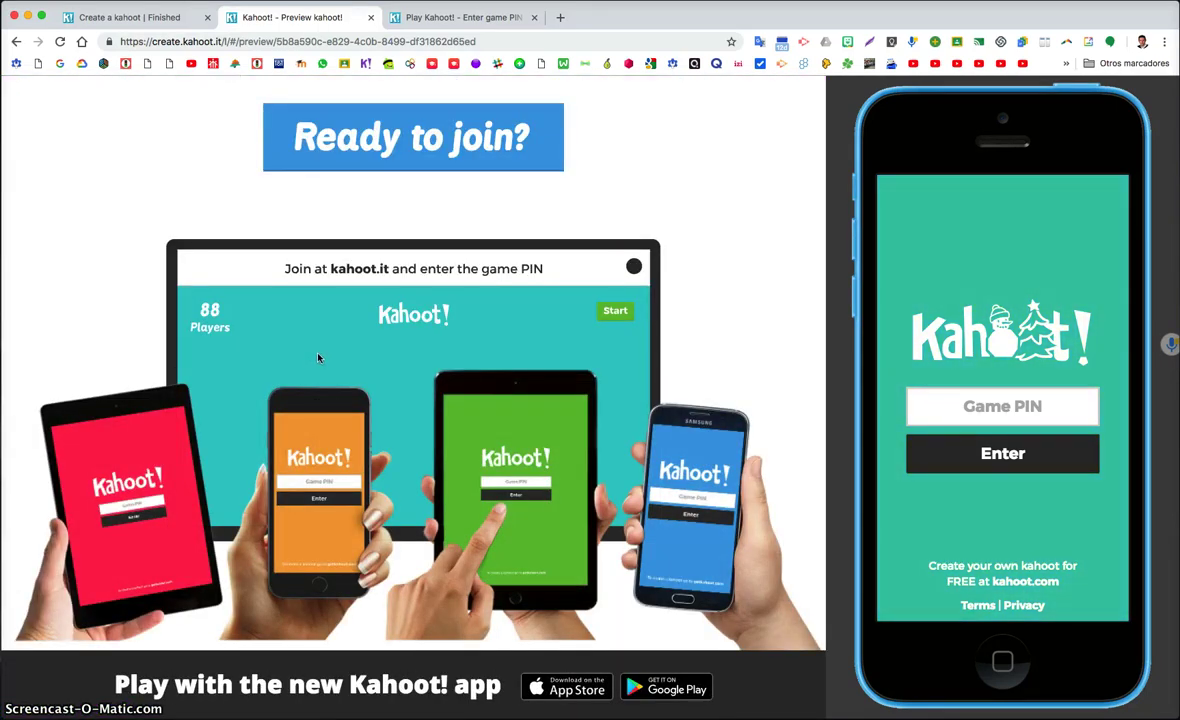
{"action": "left_click", "coordinate": [298, 325]}
{"action": "left_click_drag", "start_coordinate": [405, 192], "coordinate": [157, 203]}
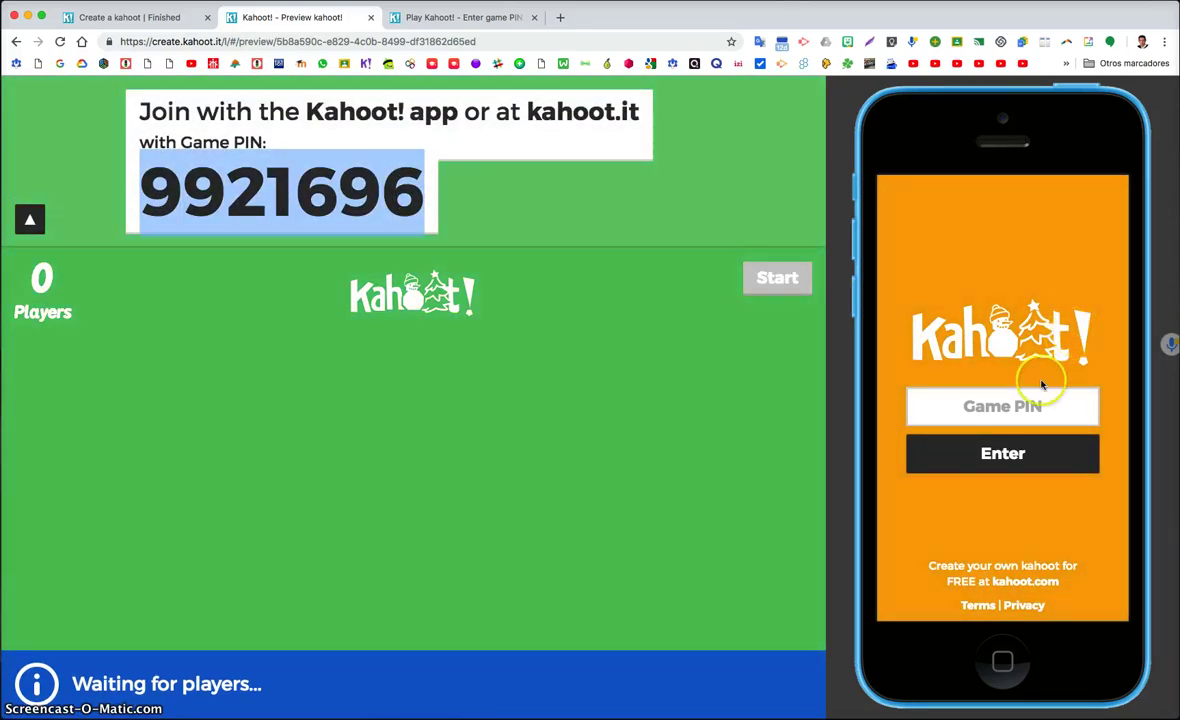
{"action": "key", "text": "super+v"}
{"action": "key", "text": "Return"}
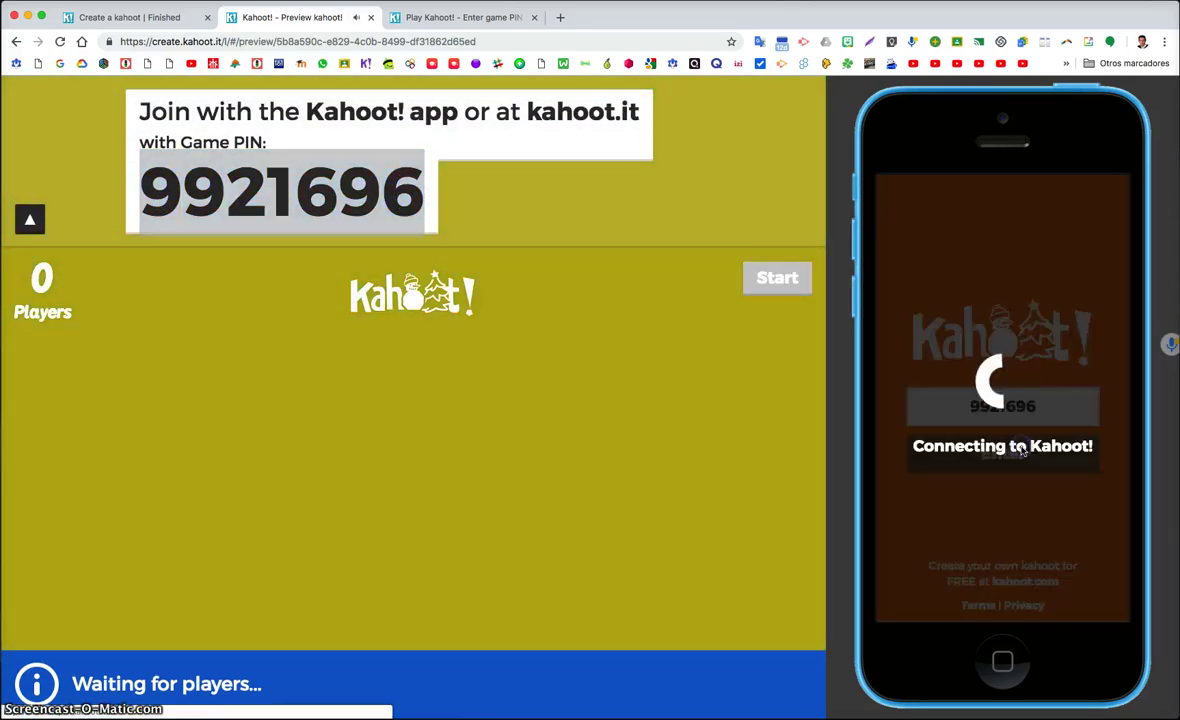
- Join the game on the simulated phone with the player's nickname and start the game
{"action": "left_click", "coordinate": [1010, 421]}
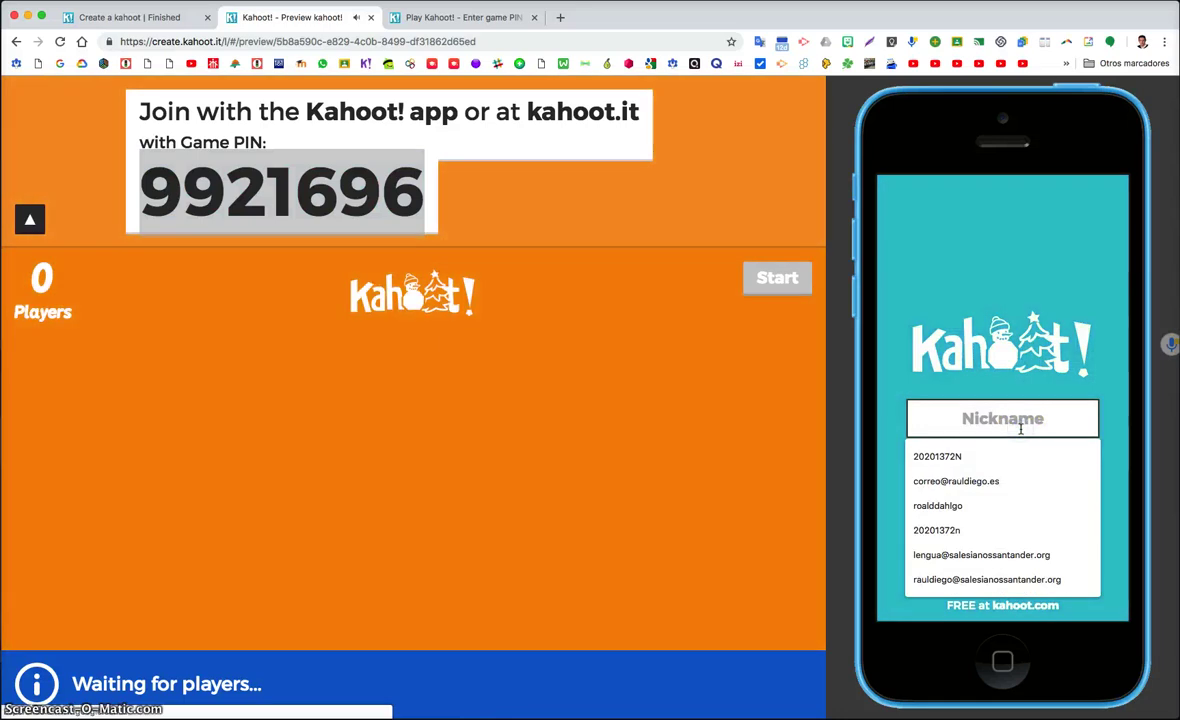
{"action": "type", "text": "Raúl"}
{"action": "left_click", "coordinate": [1019, 465]}
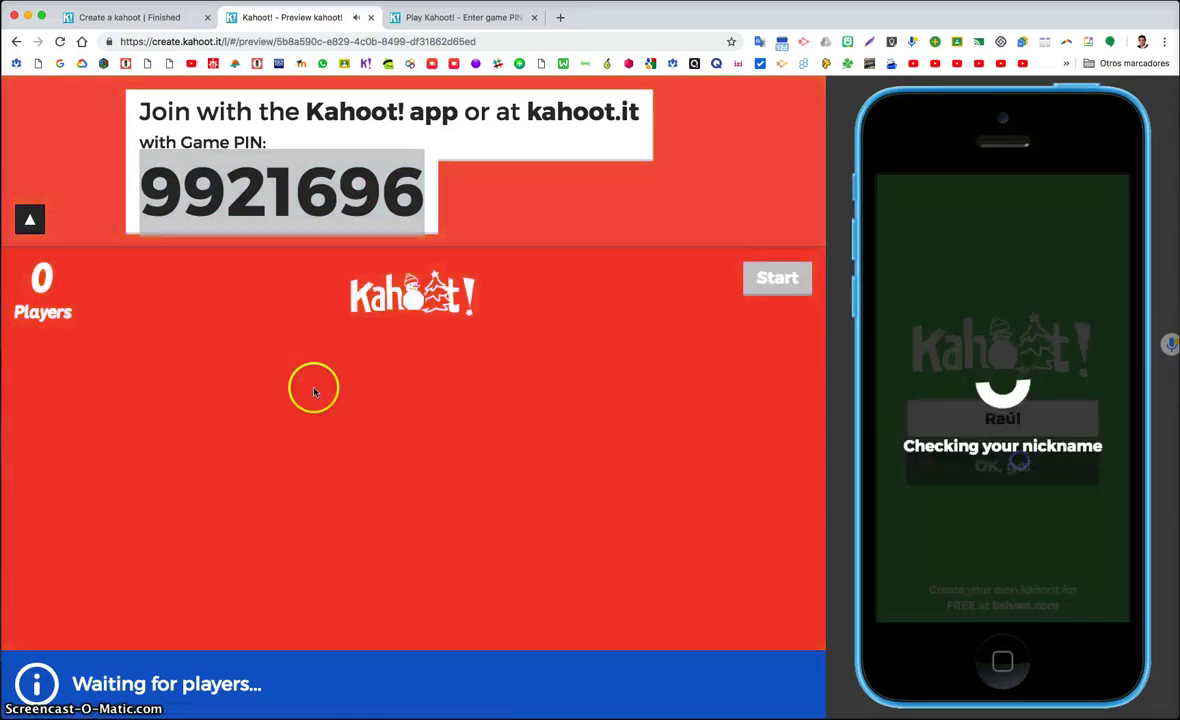
{"action": "left_click", "coordinate": [778, 280]}
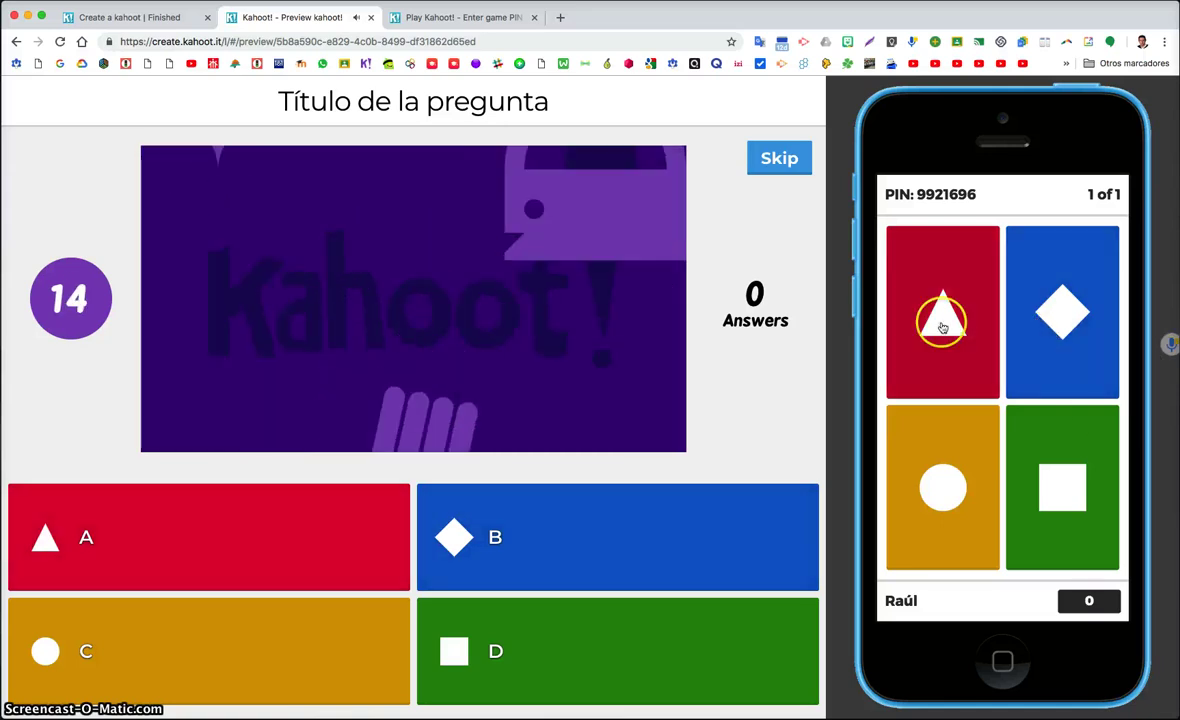
- Answer the question with A, the red triangle, on the simulated phone and advance to the top scorers after viewing the question's media
{"action": "left_click", "coordinate": [940, 320]}
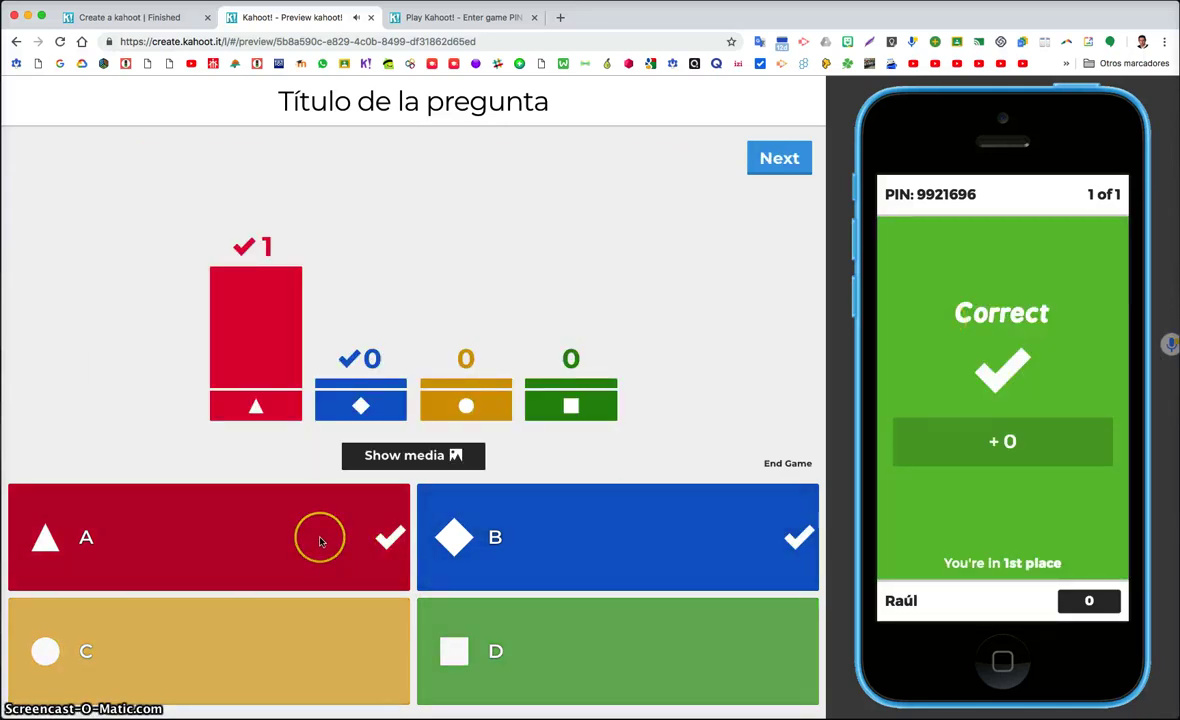
{"action": "left_click", "coordinate": [392, 453]}
{"action": "left_click", "coordinate": [814, 327]}
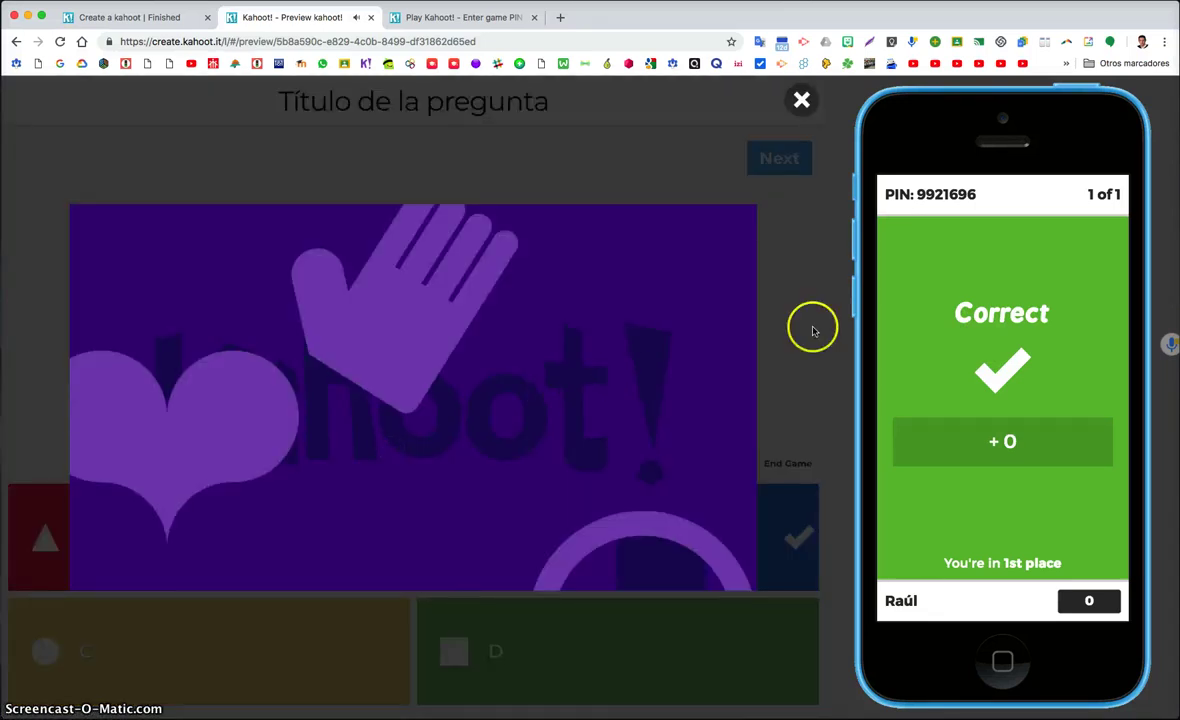
{"action": "left_click", "coordinate": [785, 158]}
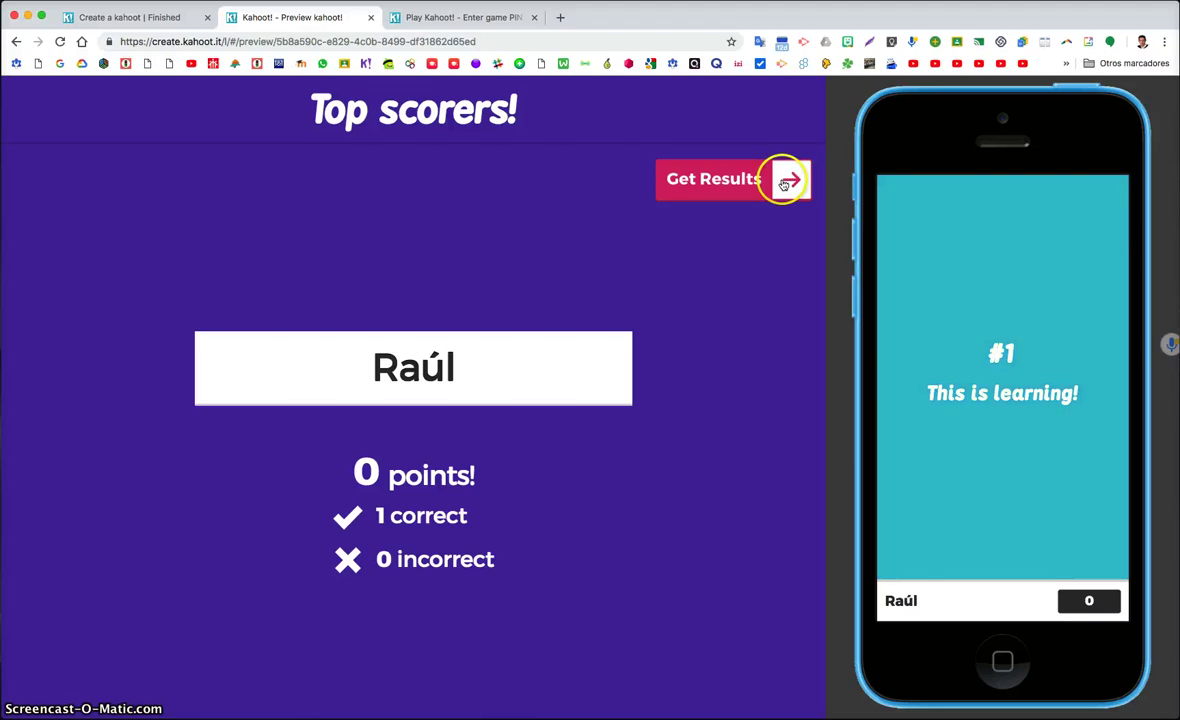
- Get the game results, submit five-star feedback with nothing learned, recommended and the happy face on the simulated phone, and show the feedback
{"action": "left_click", "coordinate": [785, 183]}
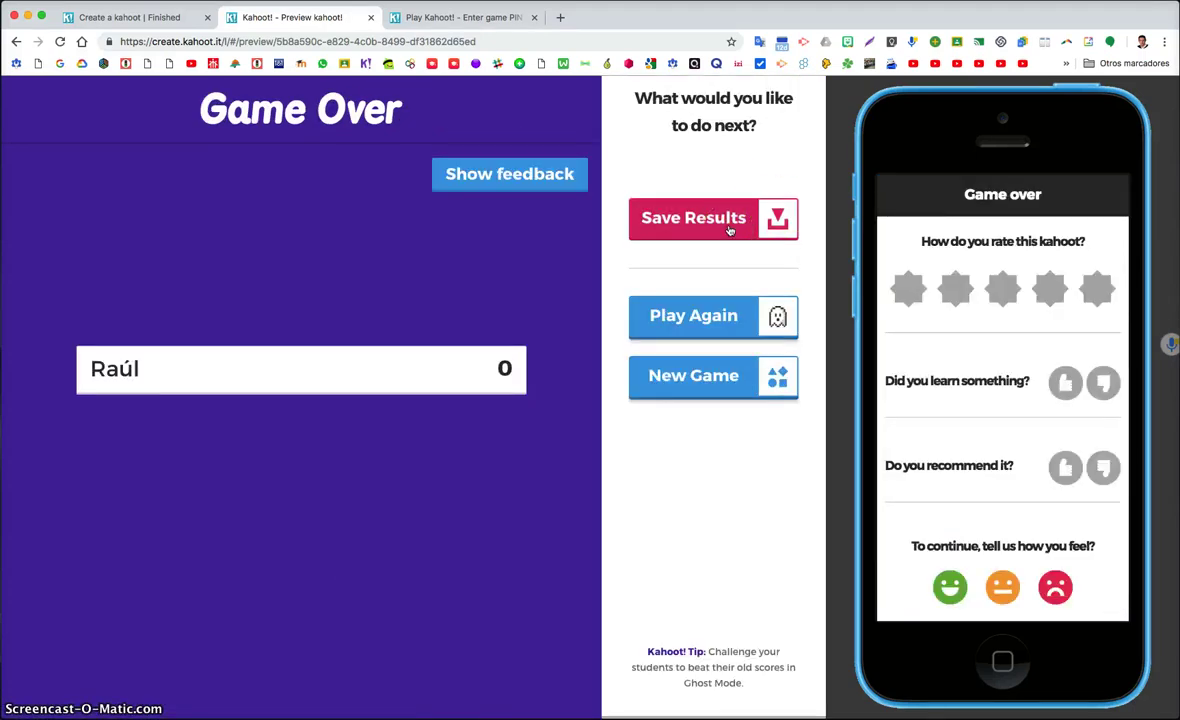
{"action": "left_click", "coordinate": [1095, 292]}
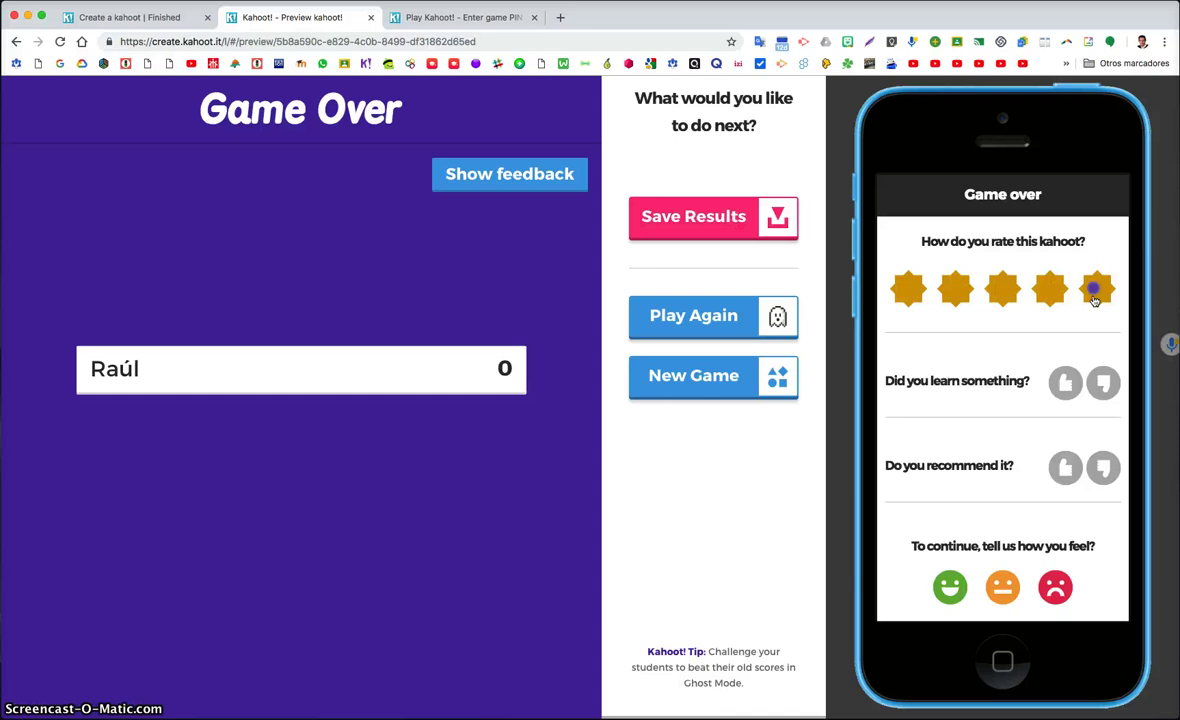
{"action": "left_click", "coordinate": [1104, 384]}
{"action": "left_click", "coordinate": [1065, 468]}
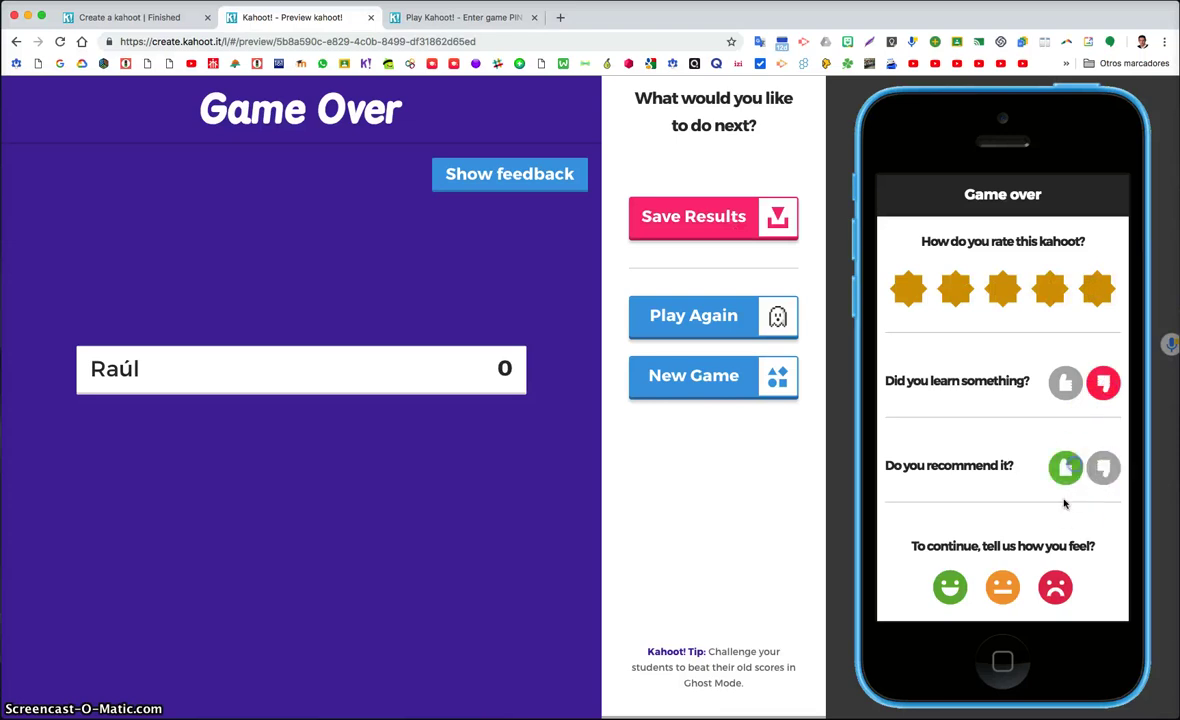
{"action": "left_click", "coordinate": [1001, 588]}
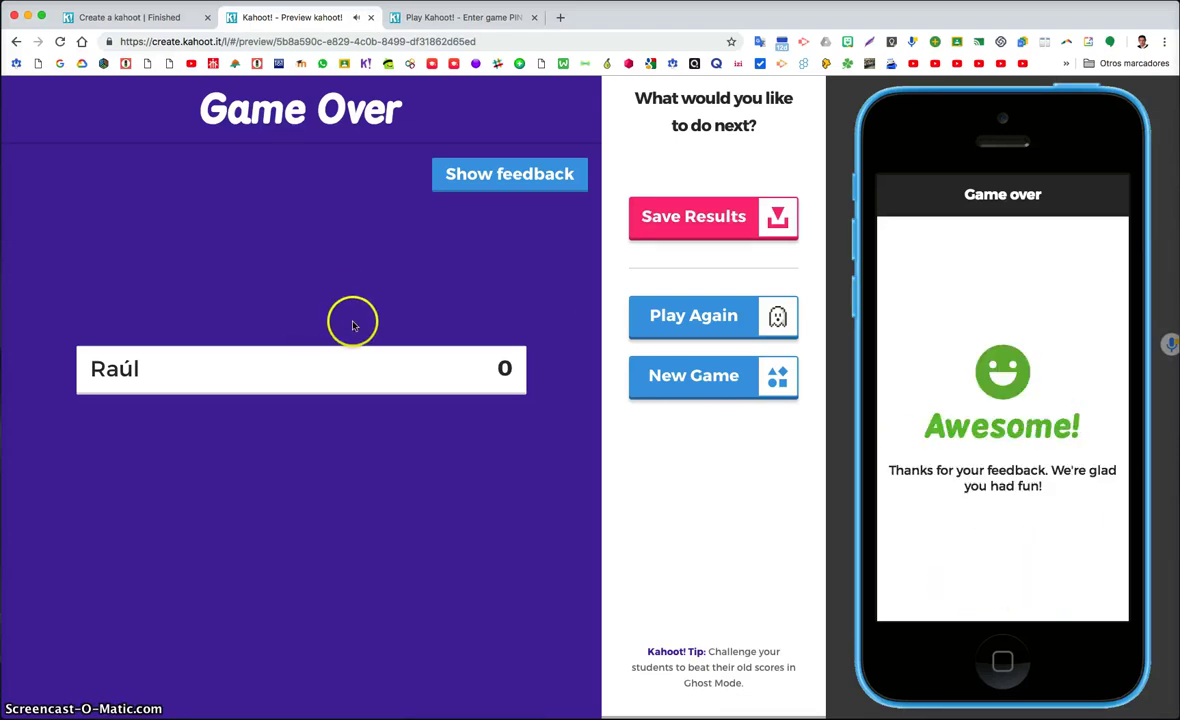
{"action": "left_click", "coordinate": [479, 184]}
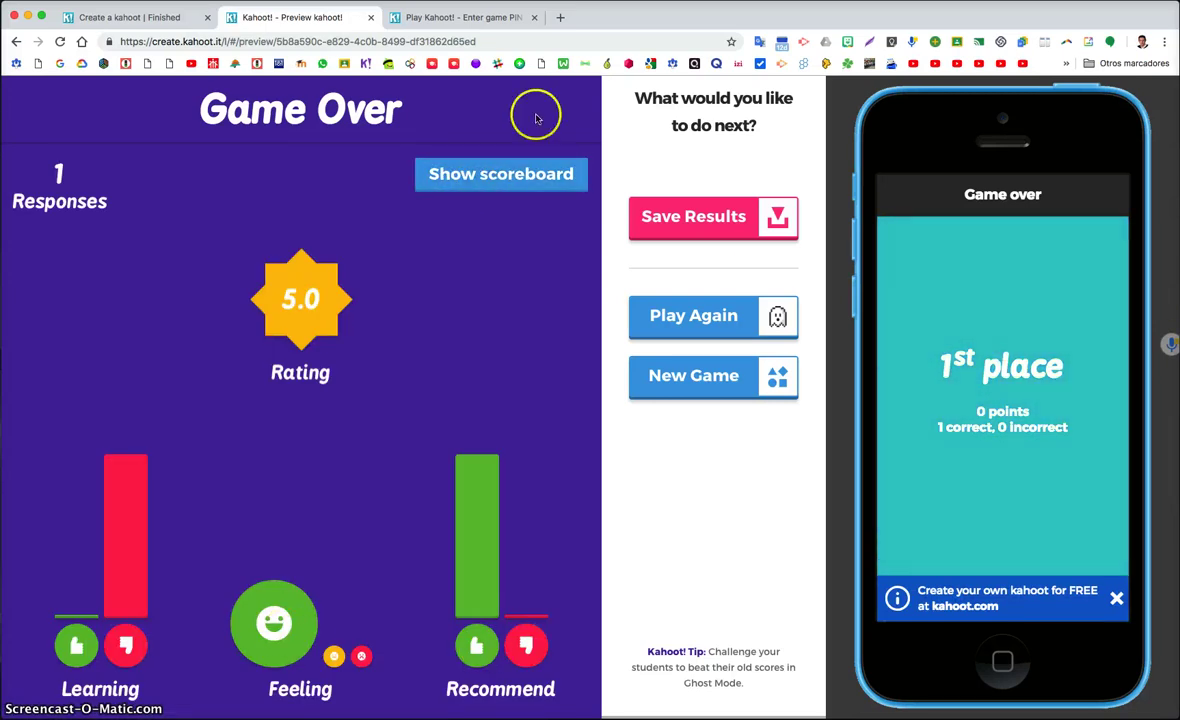
- Open the play page of the saved quiz 'Prueba' and select its web address
{"action": "left_click", "coordinate": [163, 20]}
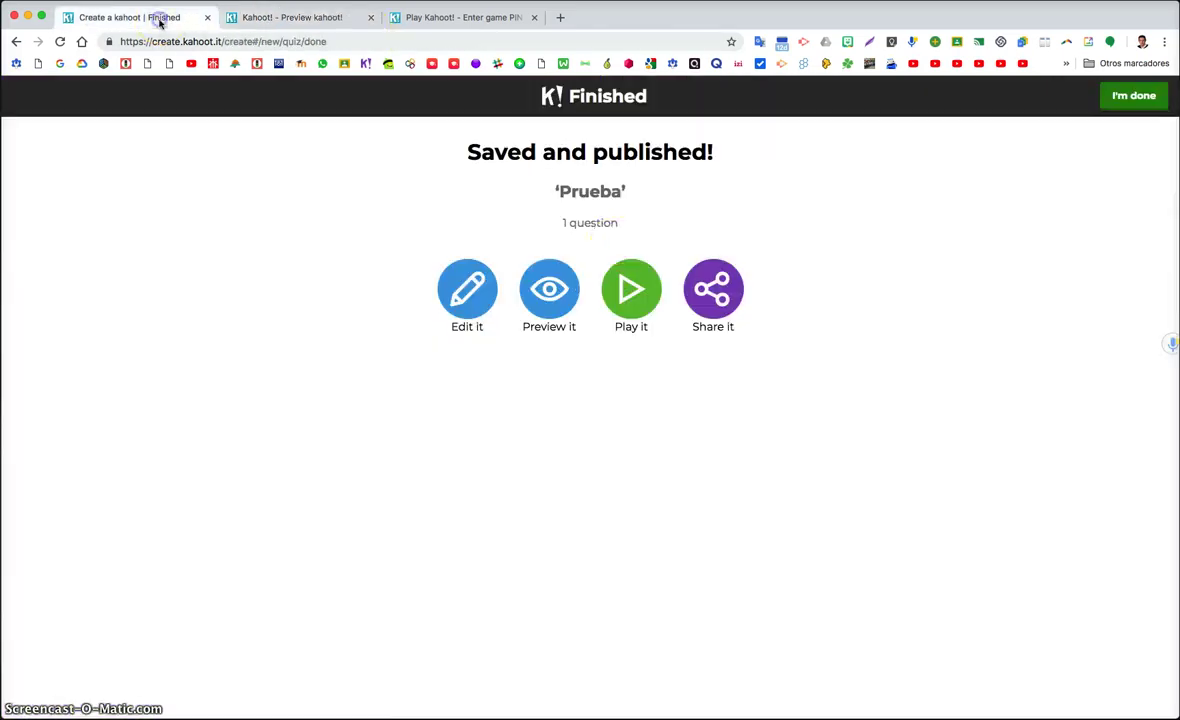
{"action": "left_click", "coordinate": [630, 287]}
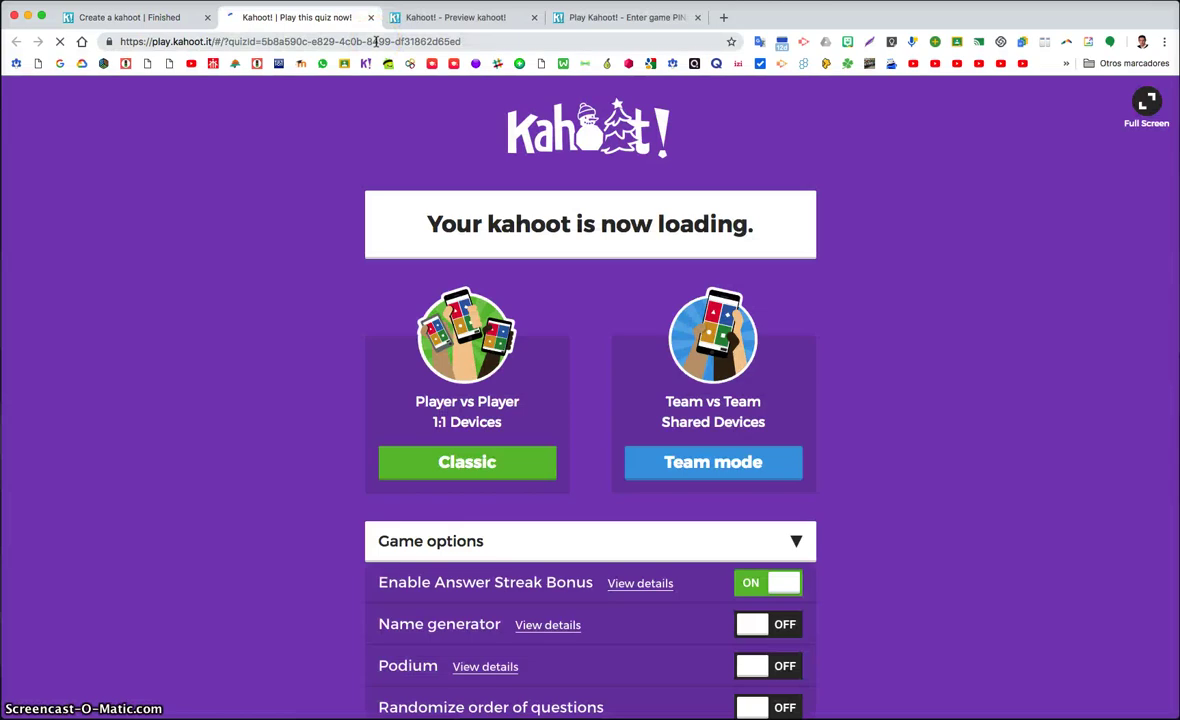
{"action": "left_click", "coordinate": [375, 41]}
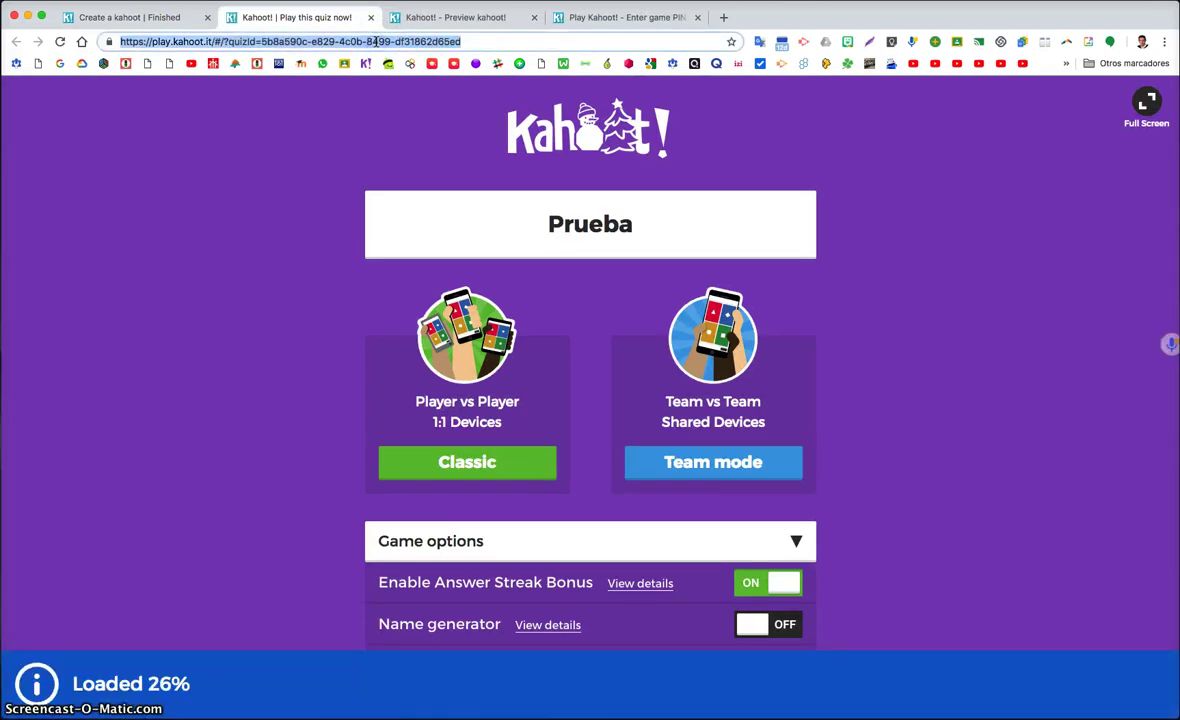
- Show the sharing options of the saved quiz 'Prueba' and select its shareable link
{"action": "left_click", "coordinate": [185, 20]}
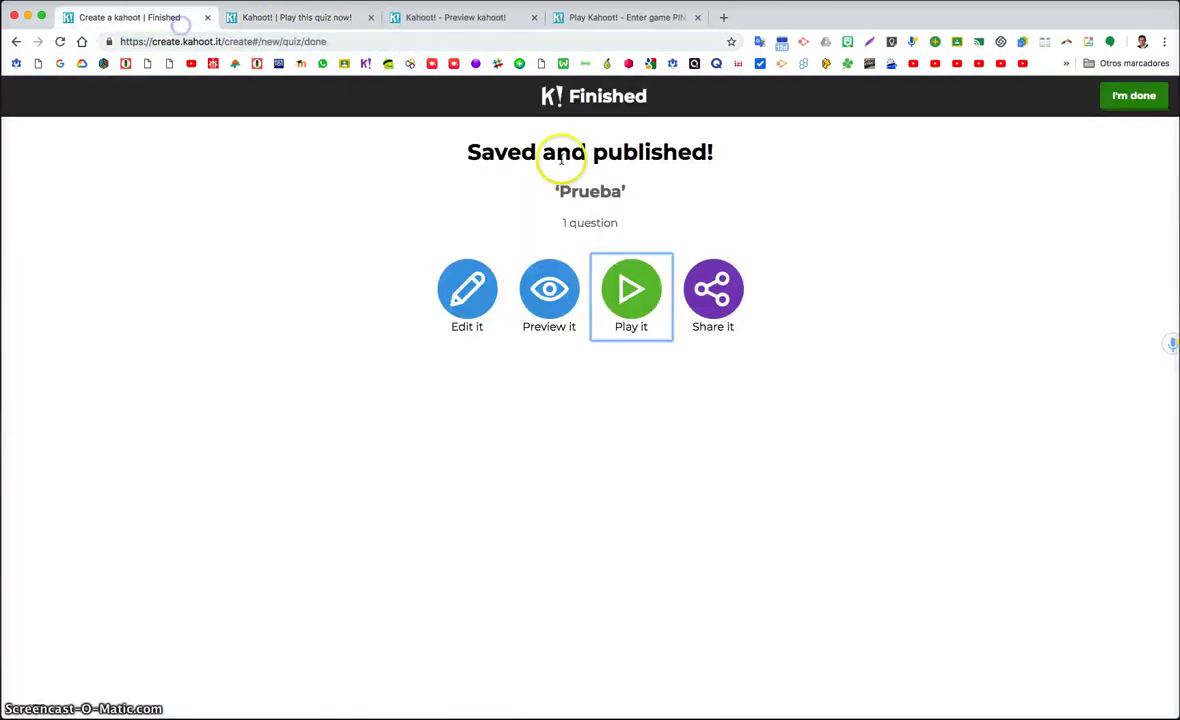
{"action": "left_click", "coordinate": [711, 278]}
{"action": "left_click", "coordinate": [411, 485]}
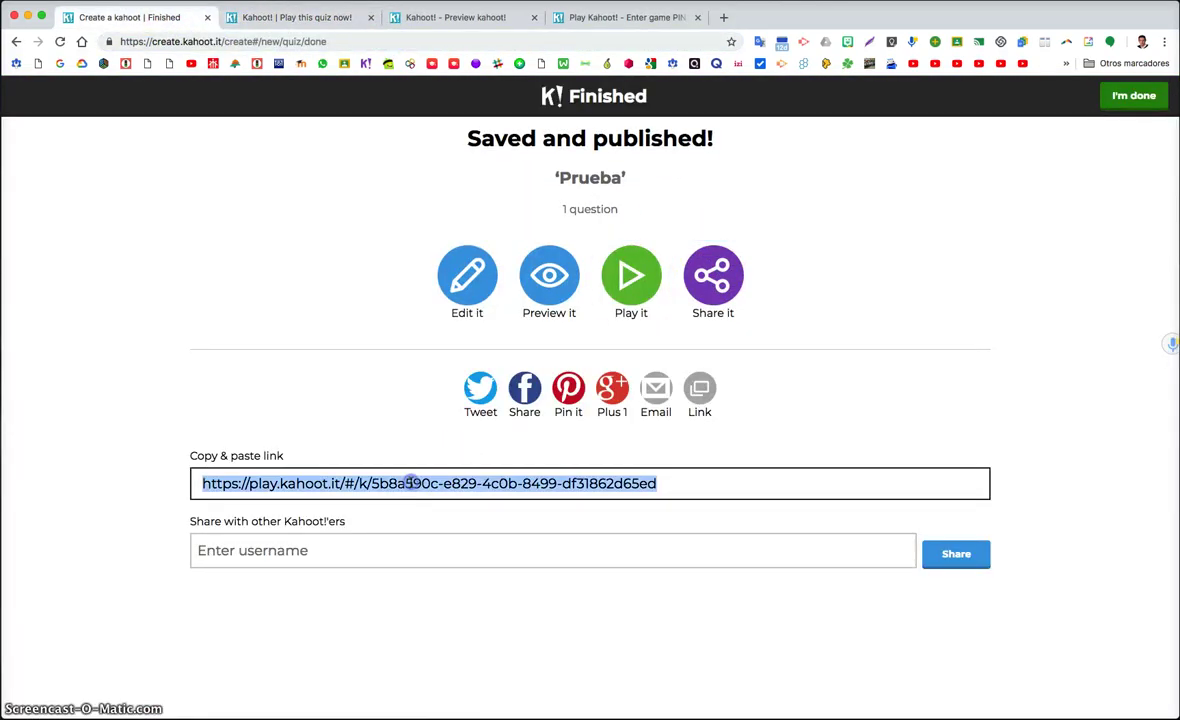
{"action": "left_click", "coordinate": [331, 549]}
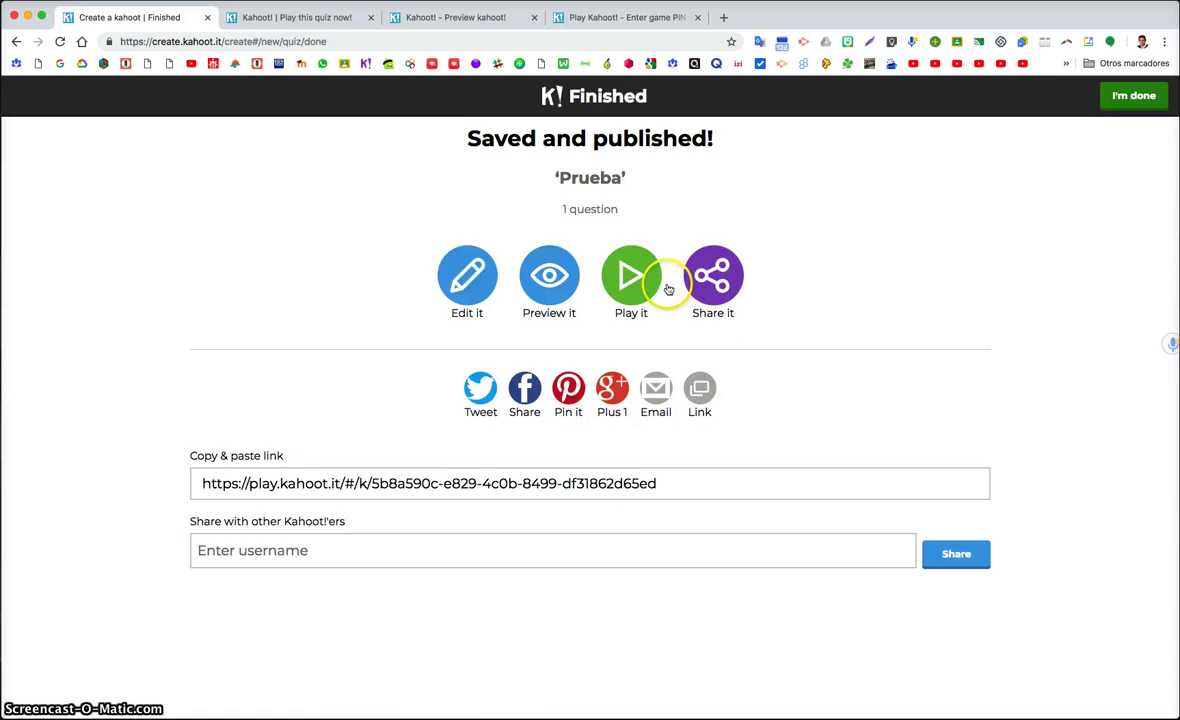
{"action": "left_click", "coordinate": [469, 483]}
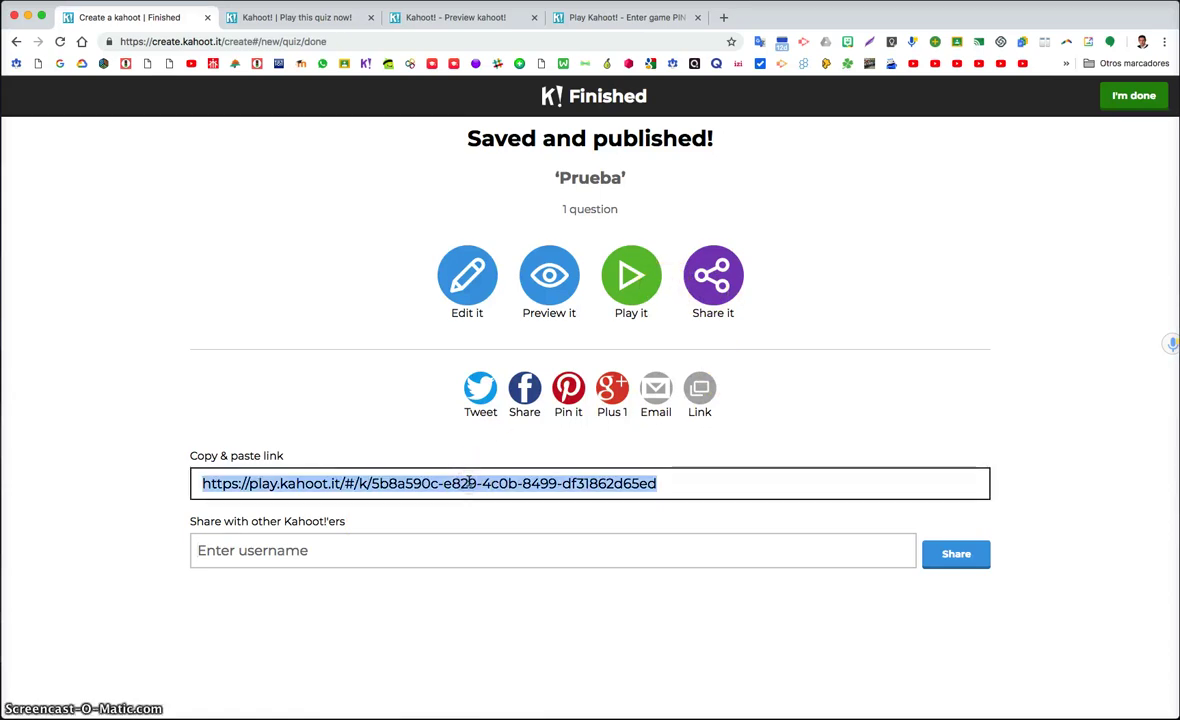
{"action": "left_click", "coordinate": [1165, 43]}
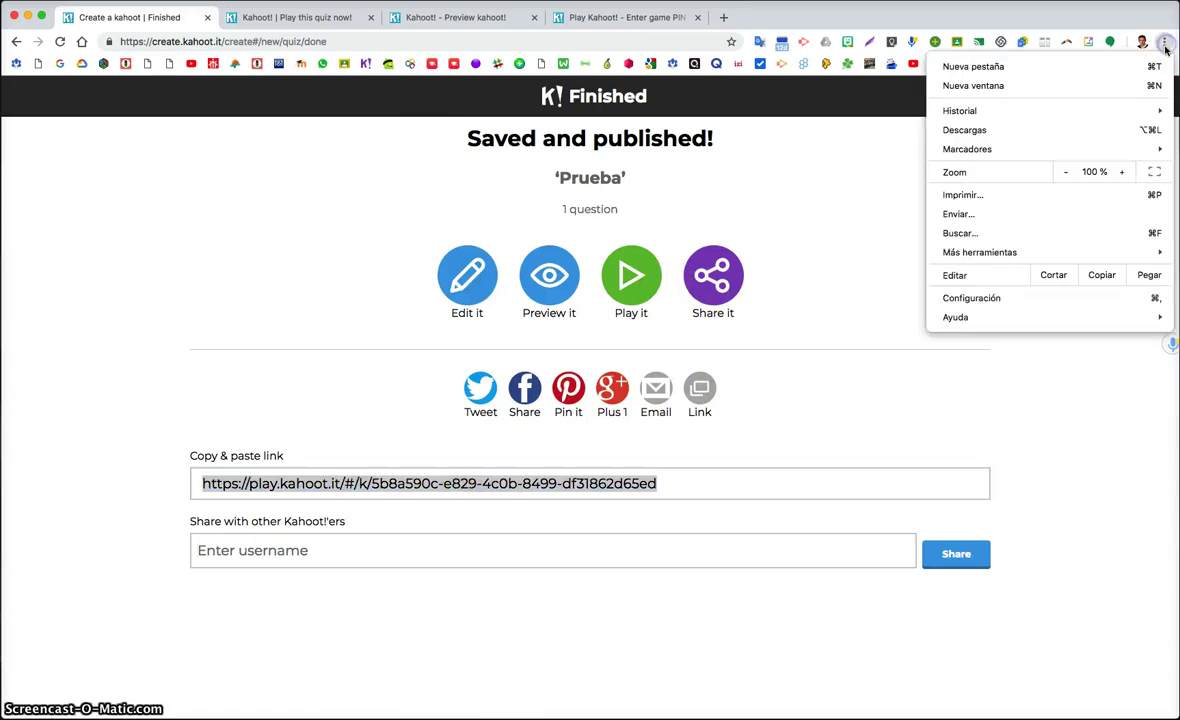
{"action": "left_click", "coordinate": [900, 22]}
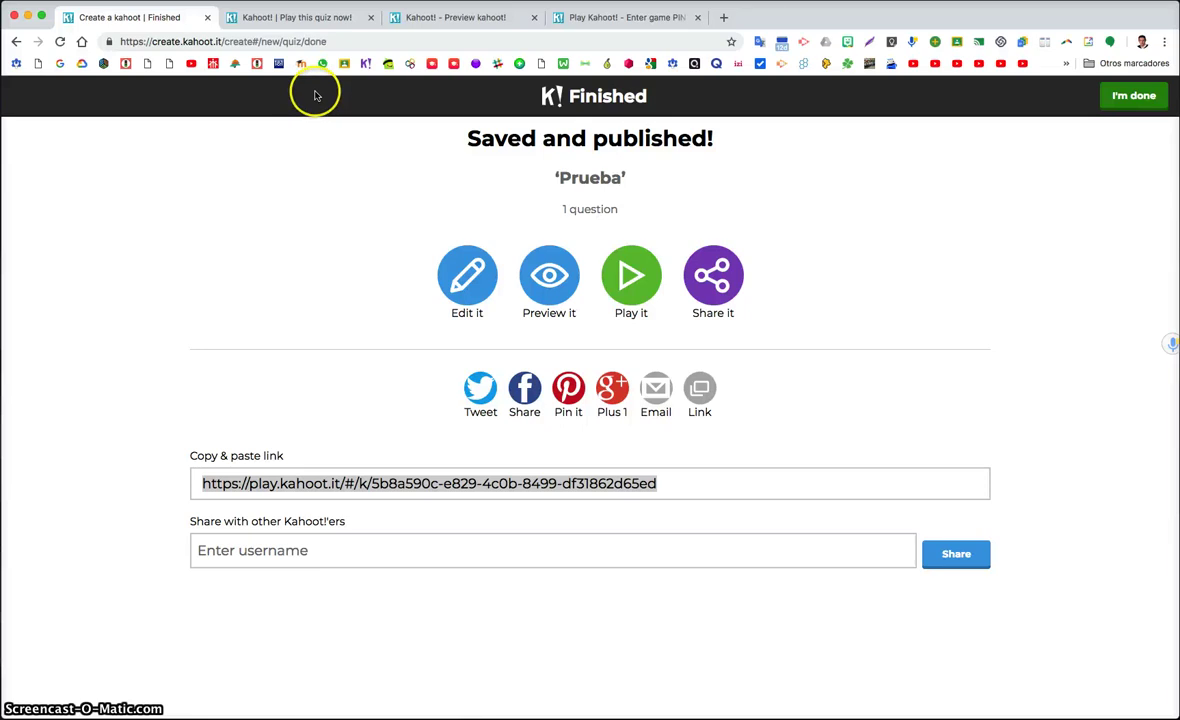
- Finish with the saved quiz and launch 'Tiempo meteorológico y clima' from My Kahoots in Classic mode
{"action": "left_click", "coordinate": [1127, 97]}
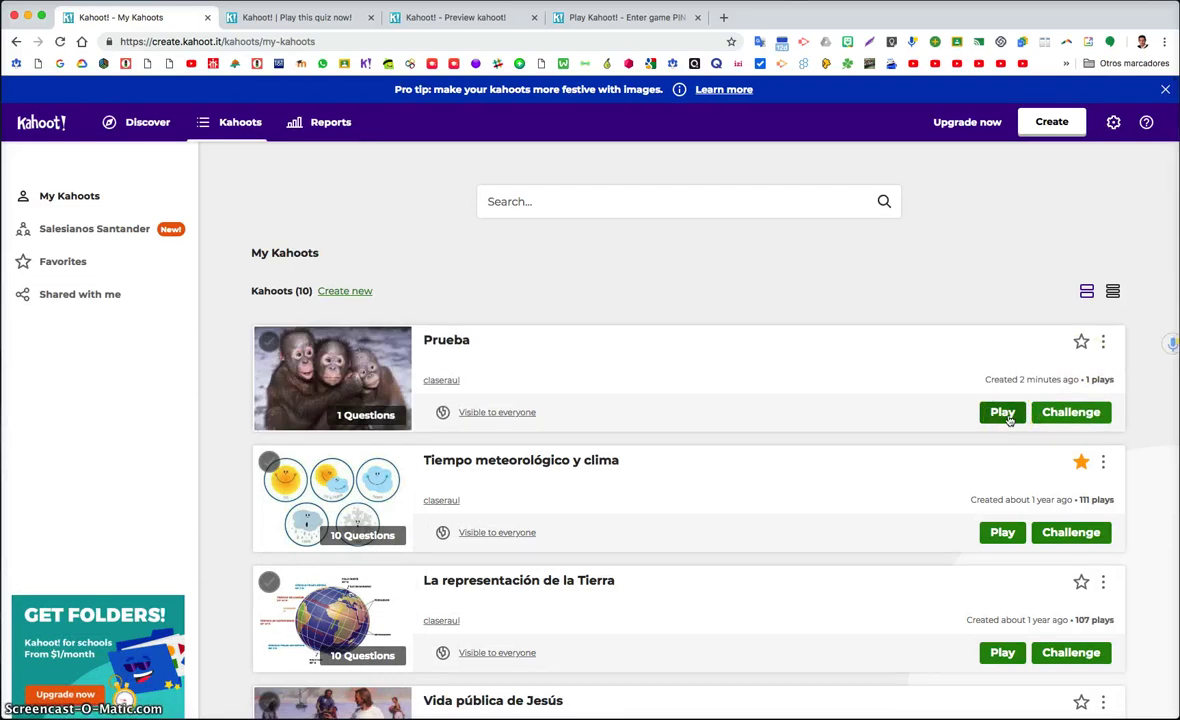
{"action": "scroll", "coordinate": [777, 390], "scroll_direction": "down", "scroll_amount": 2}
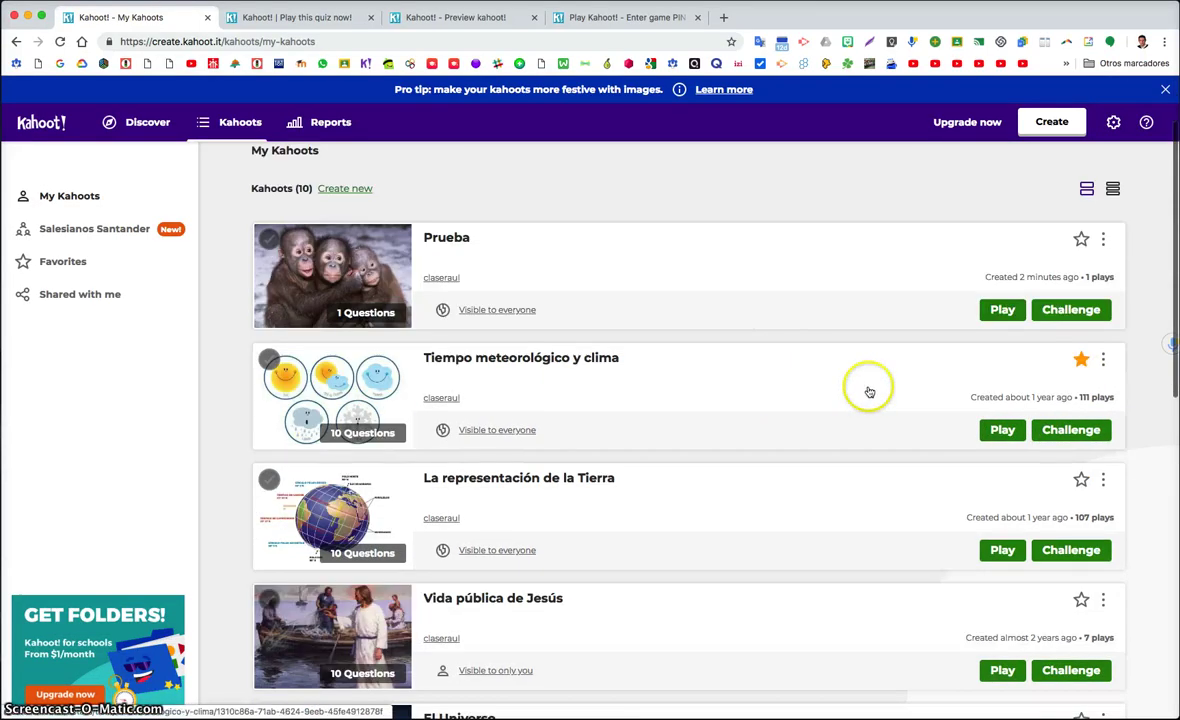
{"action": "left_click", "coordinate": [1002, 430]}
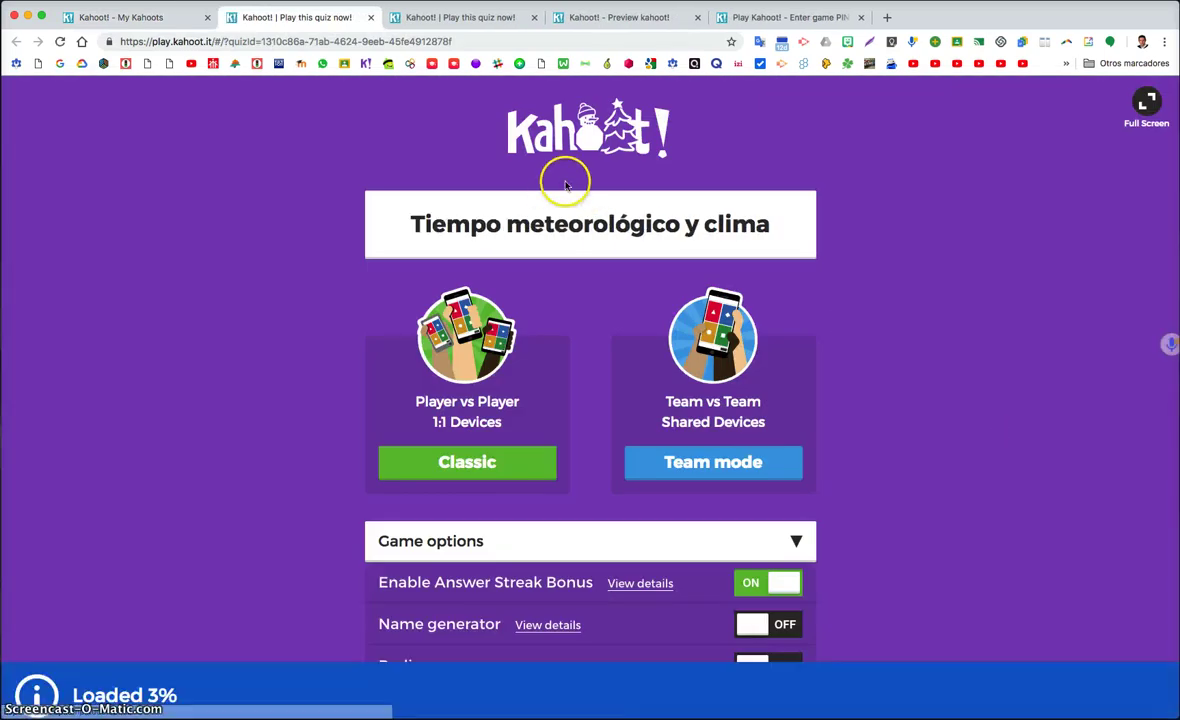
{"action": "left_click", "coordinate": [514, 461]}
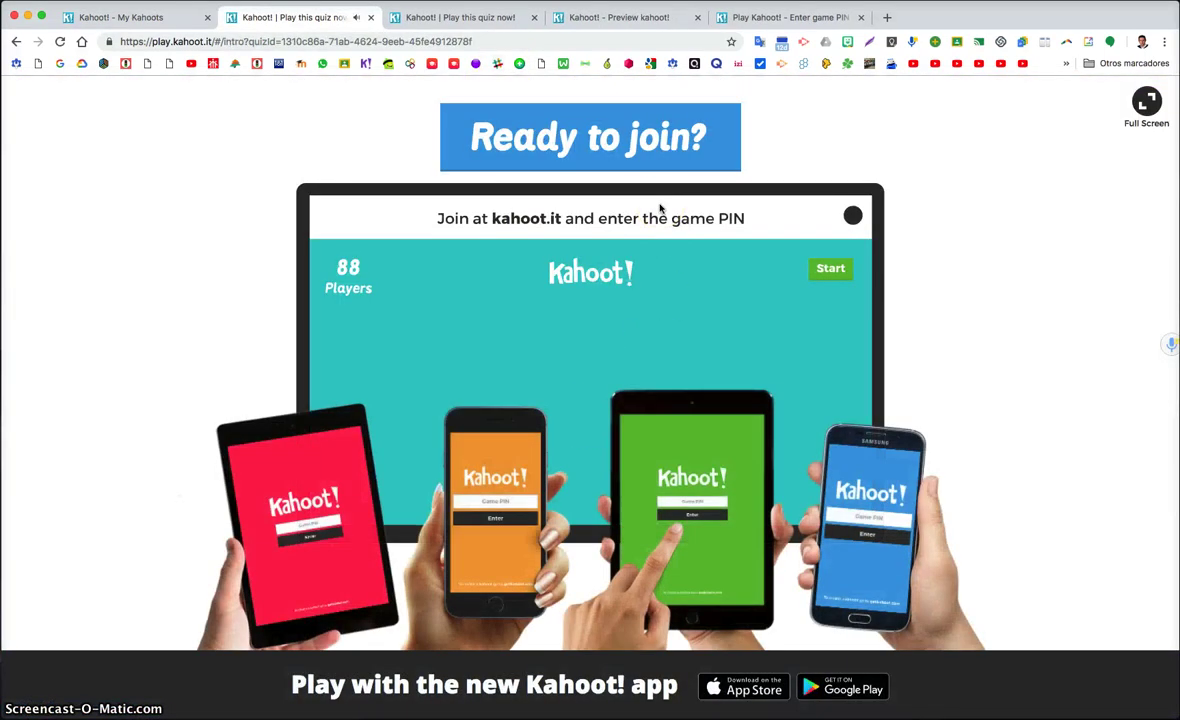
{"action": "left_click", "coordinate": [566, 118]}
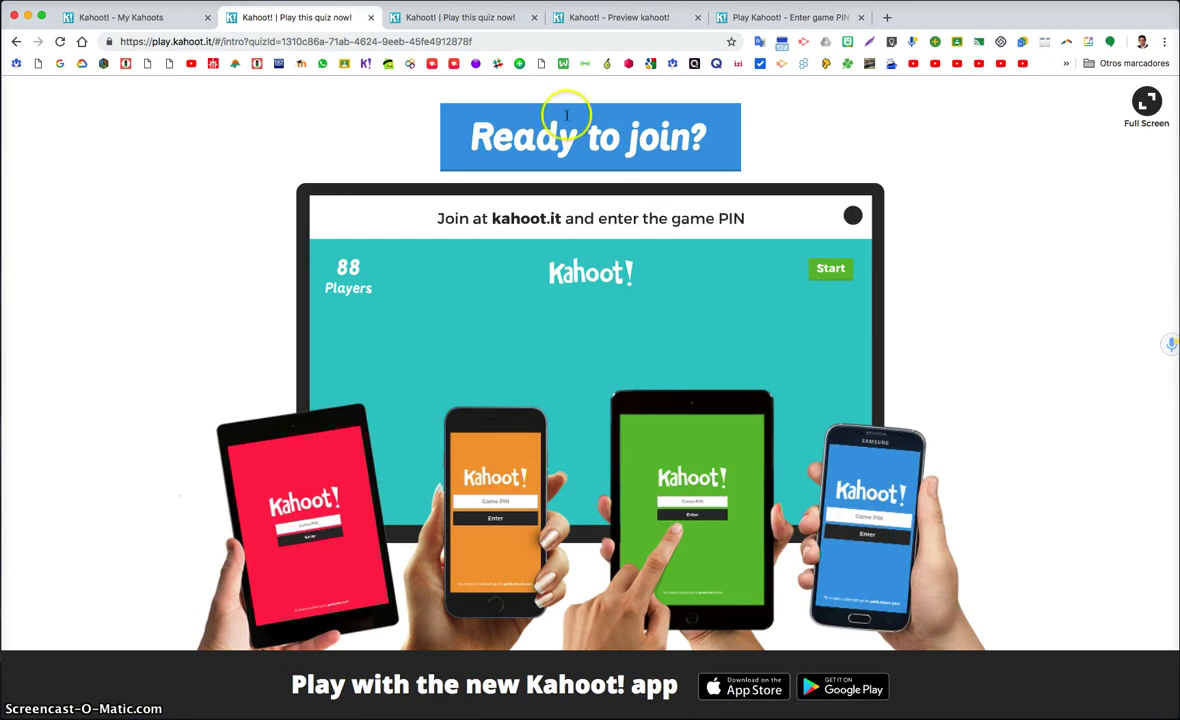
- Create a homework challenge for 'Prueba' from My Kahoots with the end date Sun 30 Dec at 12:00 PM
{"action": "left_click", "coordinate": [175, 18]}
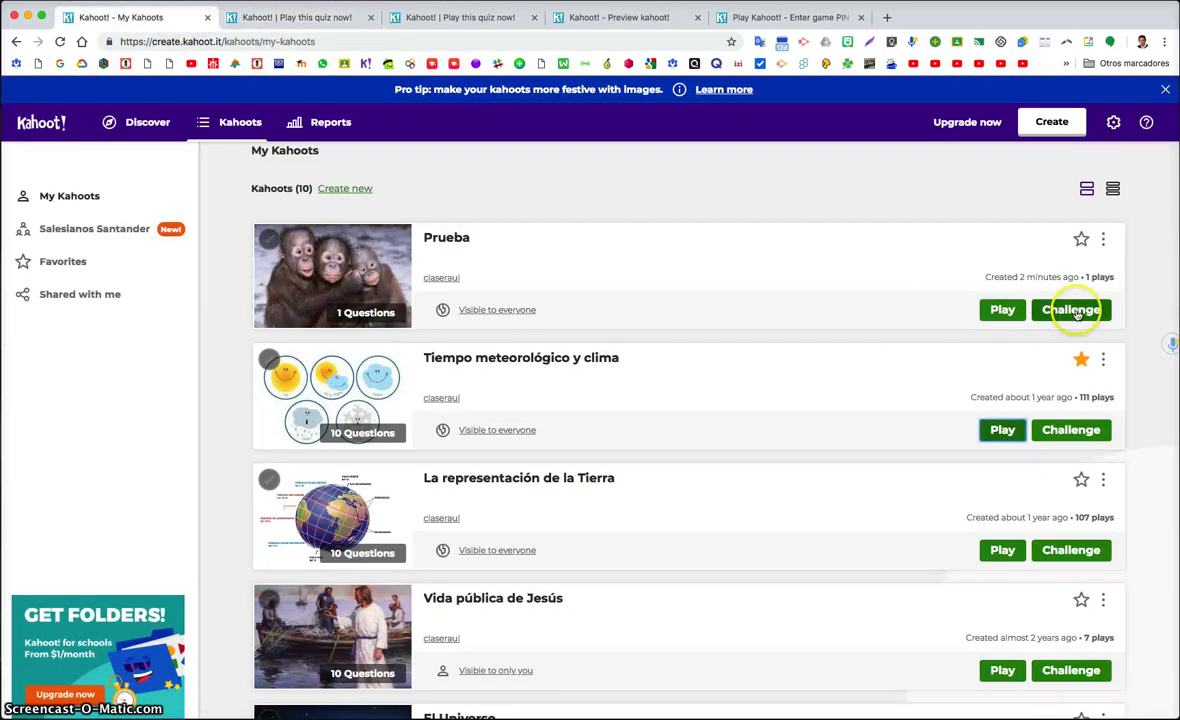
{"action": "left_click", "coordinate": [1071, 310]}
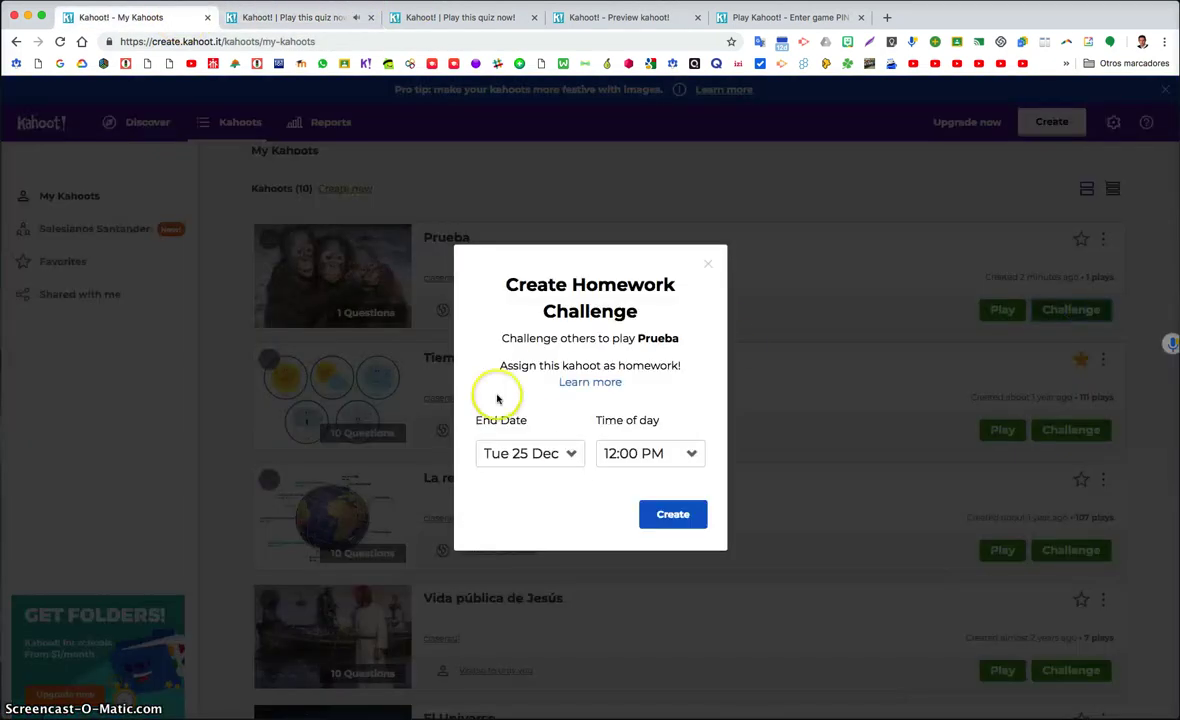
{"action": "left_click", "coordinate": [505, 453]}
{"action": "left_click", "coordinate": [535, 547]}
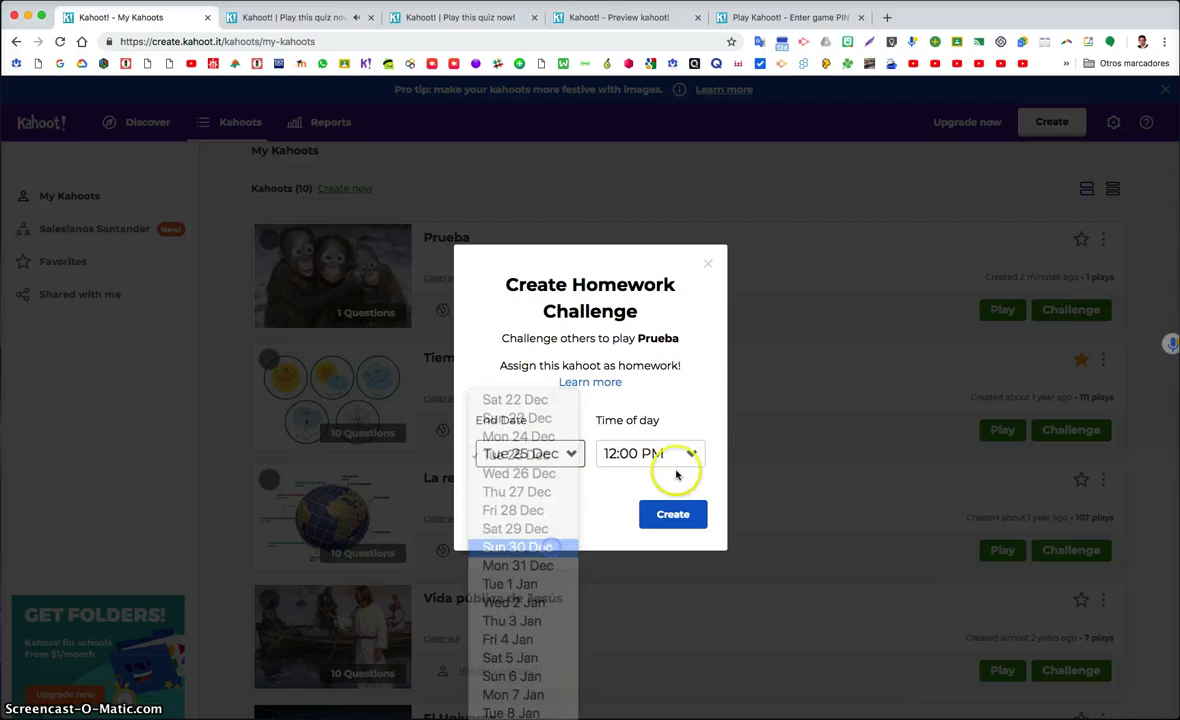
{"action": "left_click", "coordinate": [676, 514]}
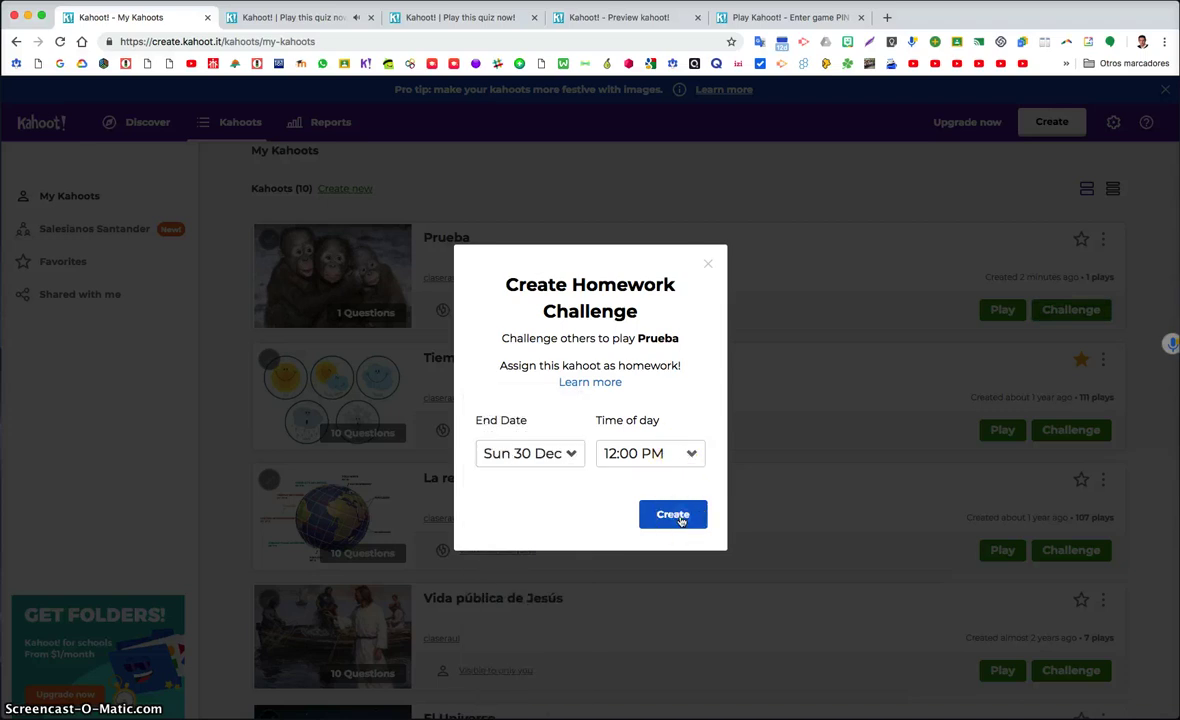
{"action": "left_click", "coordinate": [674, 512]}
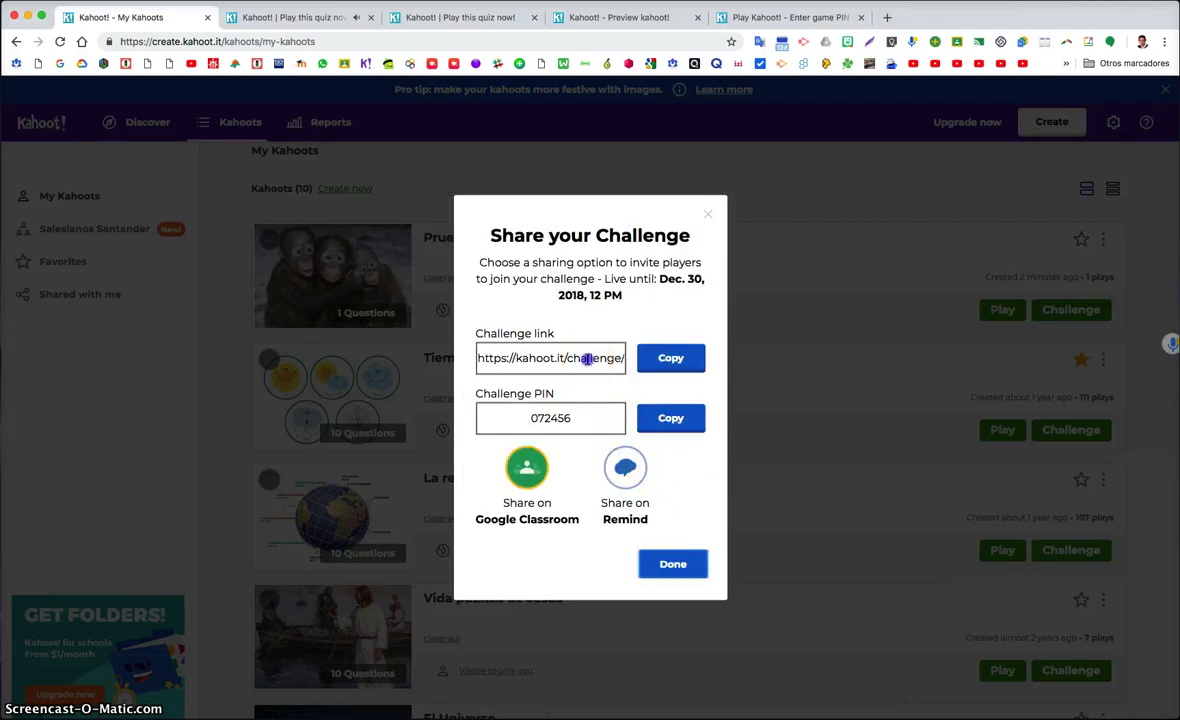
- Copy the challenge link and view the challenge page it leads to in the browser tab with the game PIN entry
{"action": "left_click", "coordinate": [585, 358]}
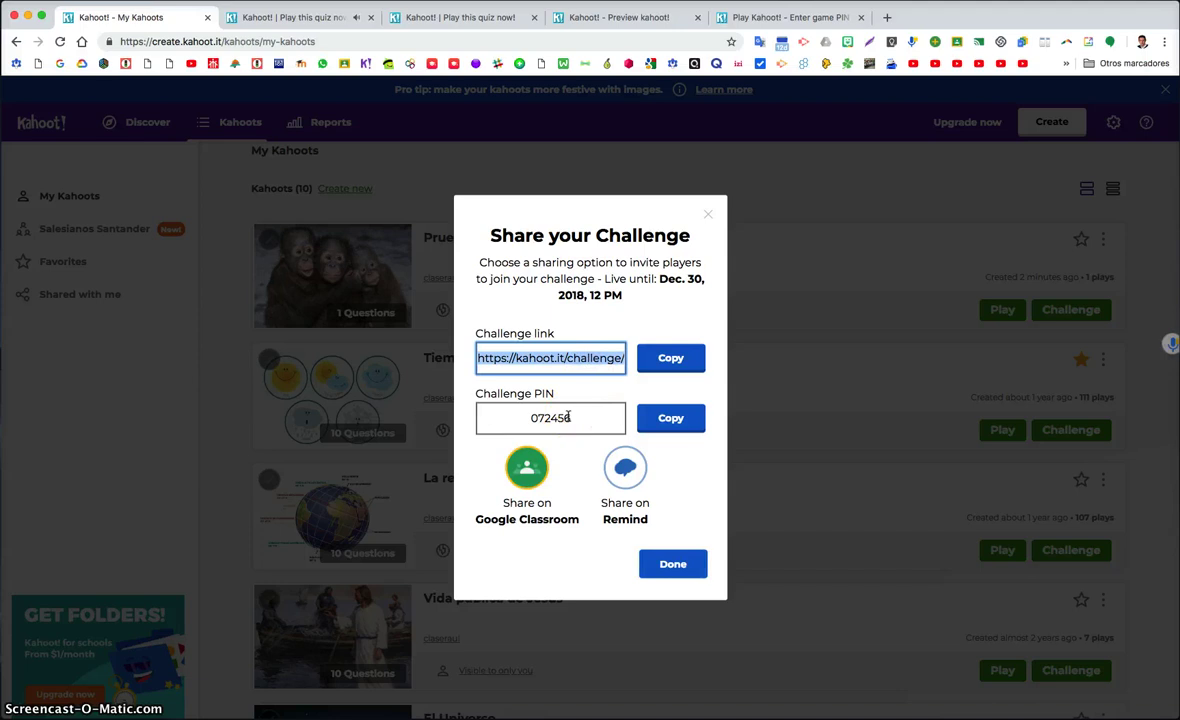
{"action": "left_click", "coordinate": [658, 359]}
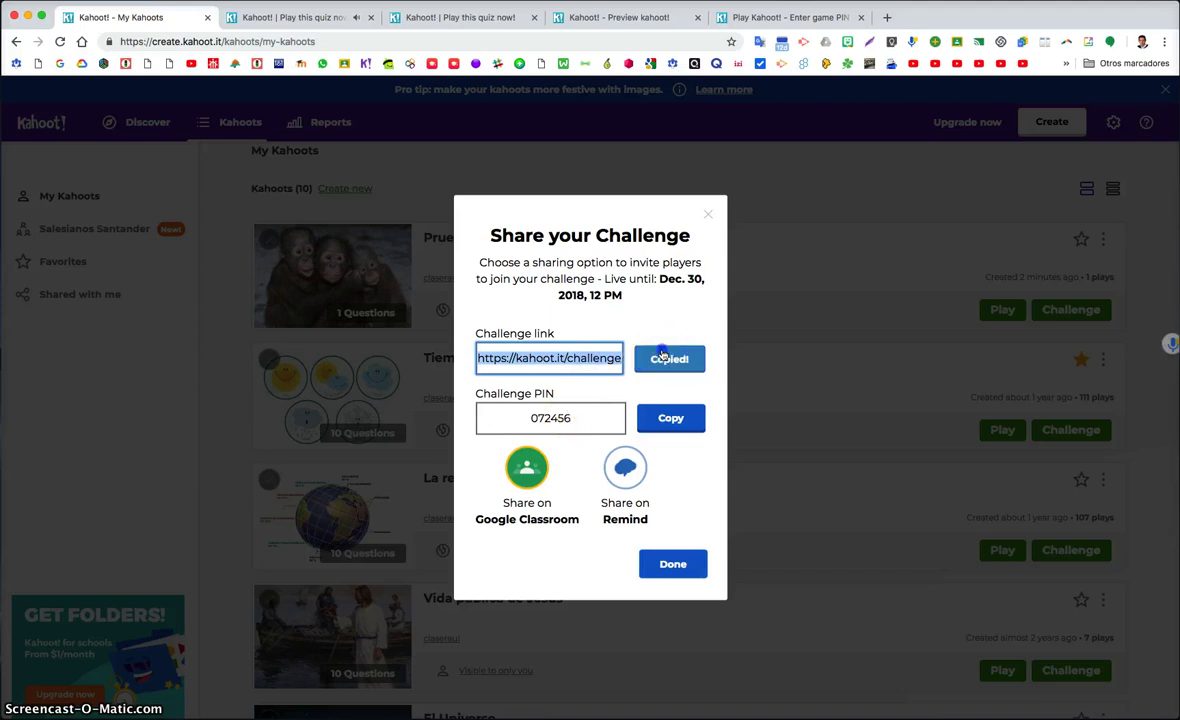
{"action": "left_click", "coordinate": [805, 17]}
{"action": "left_click", "coordinate": [552, 40]}
{"action": "key", "text": "super+v"}
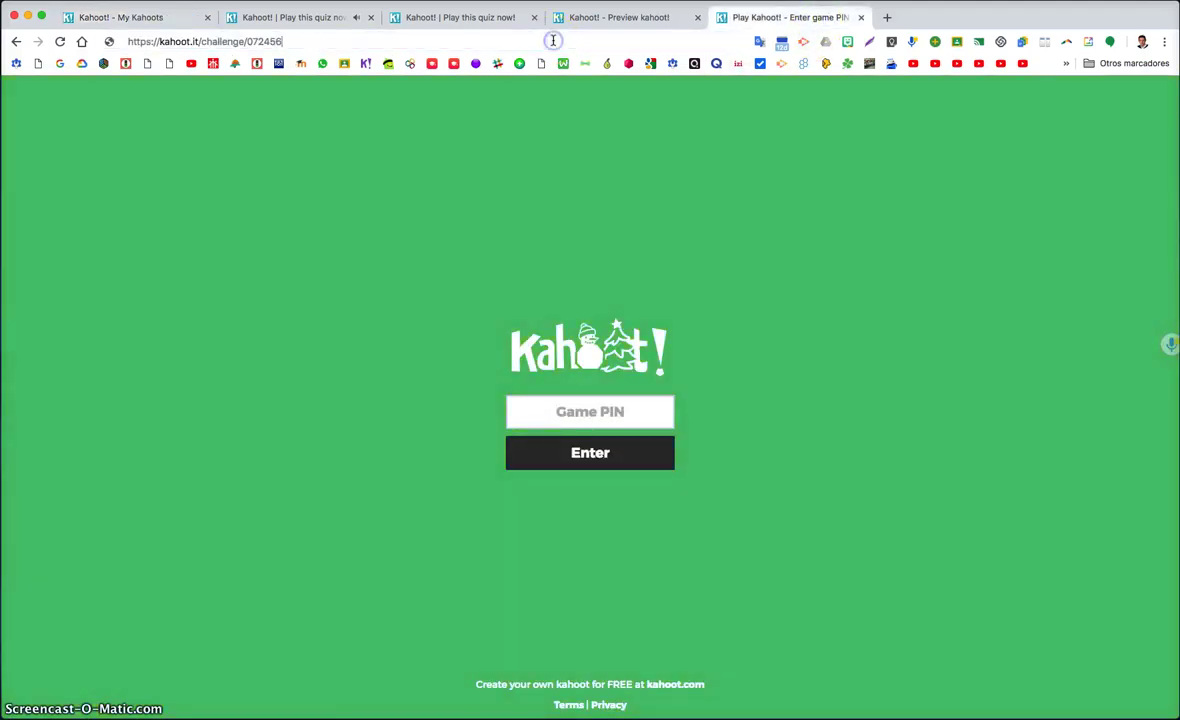
{"action": "key", "text": "Return"}
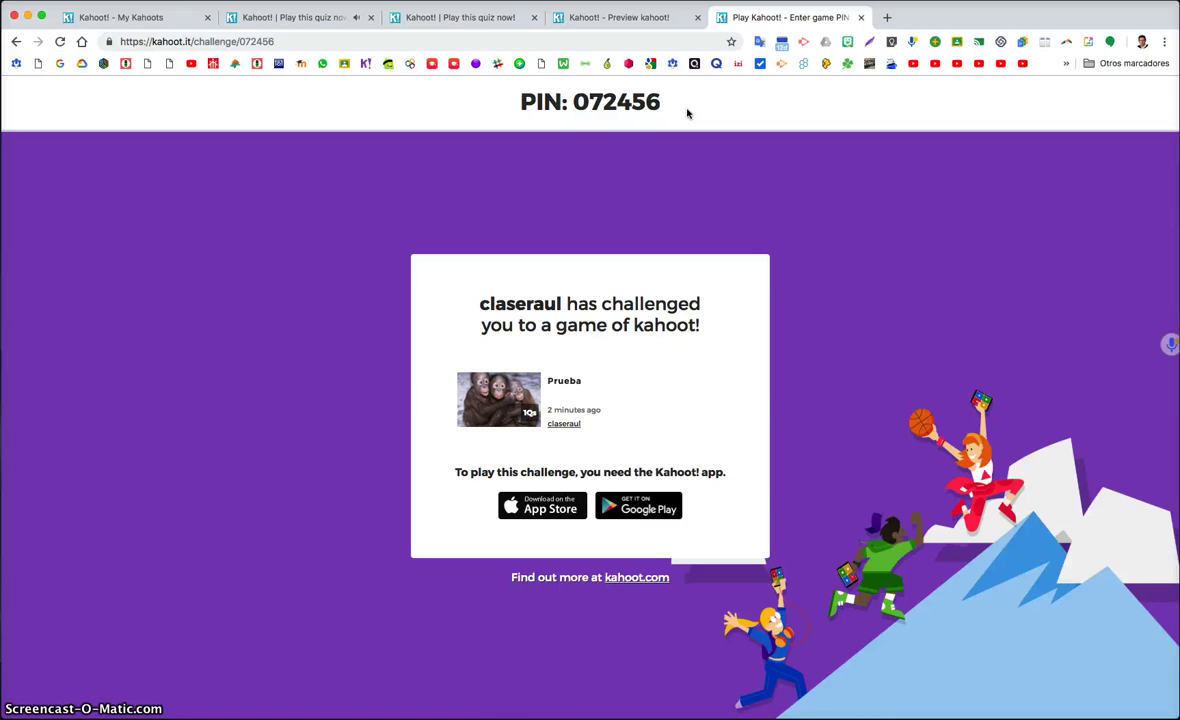
{"action": "left_click", "coordinate": [179, 28]}
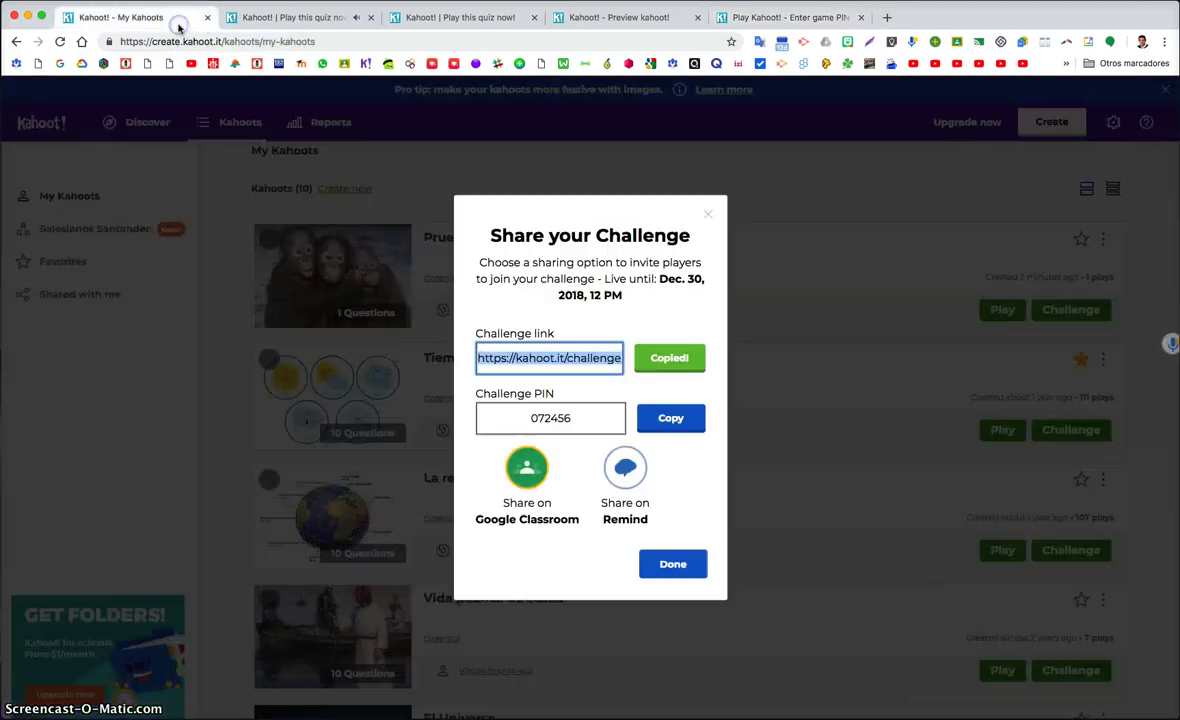